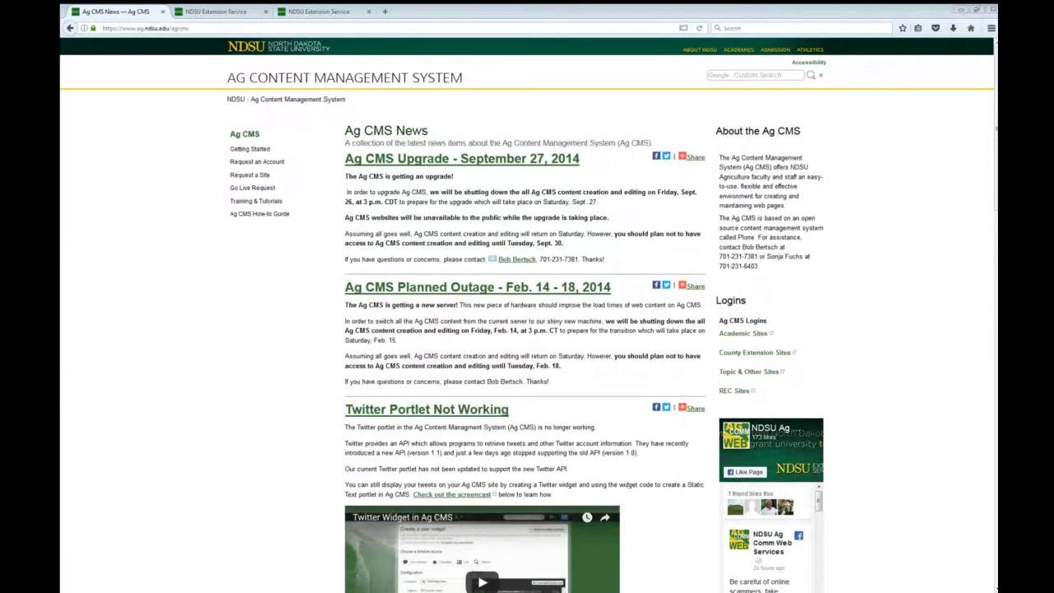
# Step: View the NDSU Extension homepage in the mobile responsive tab, then in the full desktop tab
pyautogui.click(202, 13)
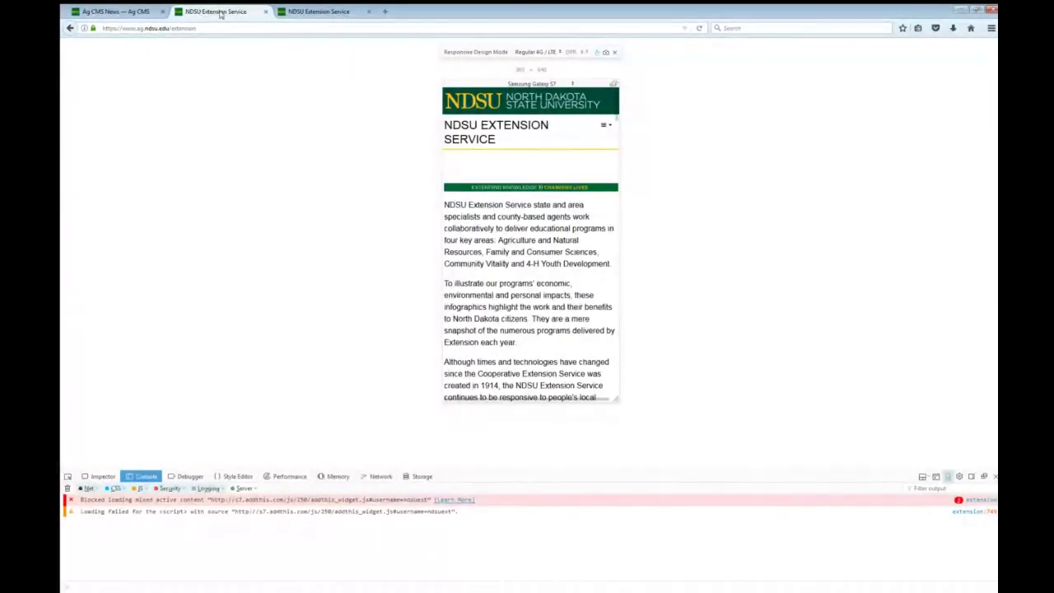
pyautogui.click(305, 12)
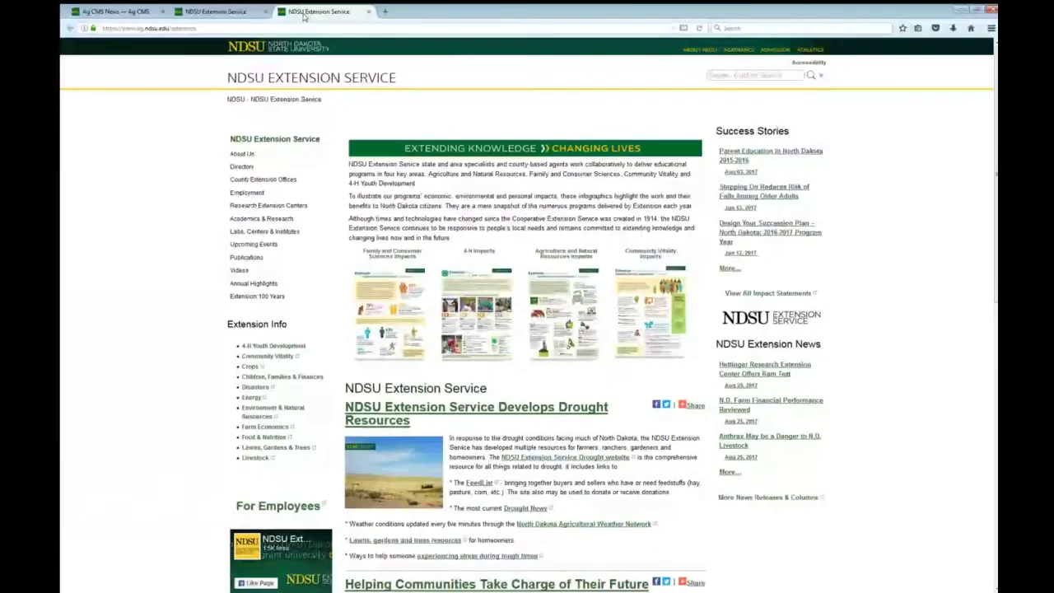
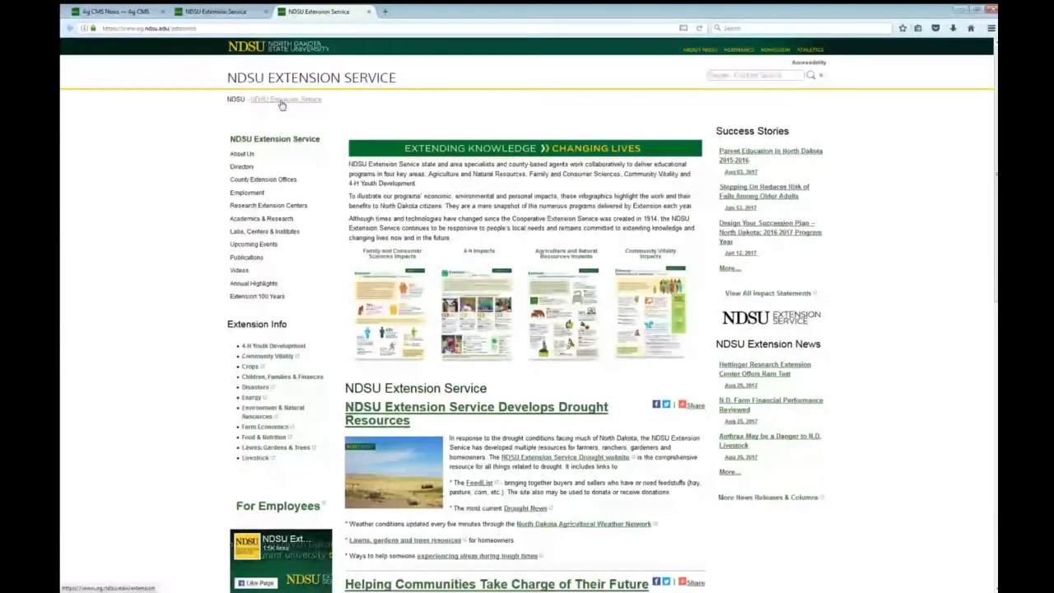
# Step: Open the About Us page from the NDSU Extension Service home page's left navigation
pyautogui.click(241, 154)
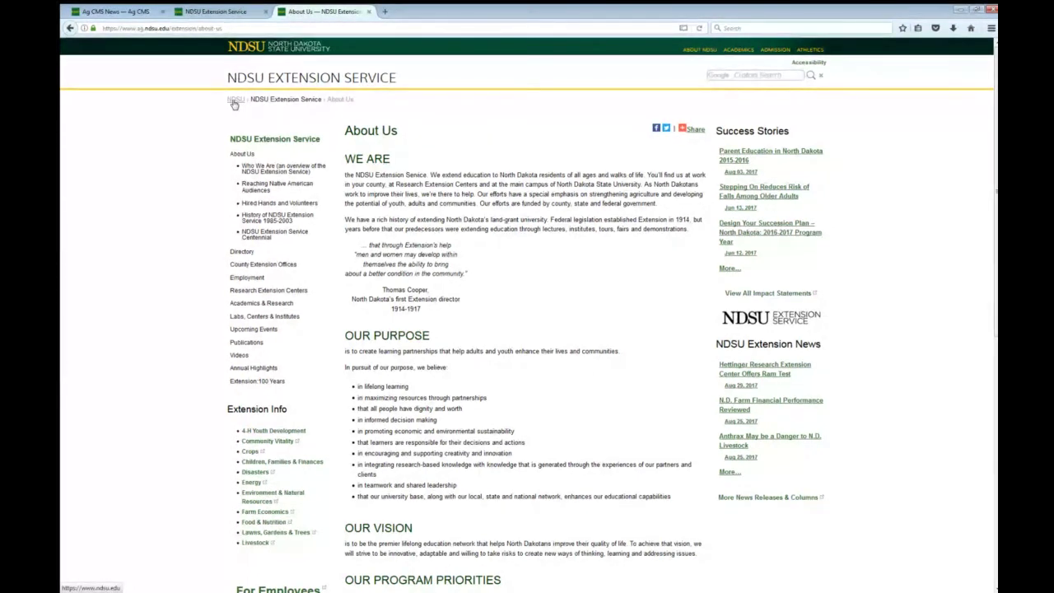
pyautogui.scroll(-5, 811, 224)
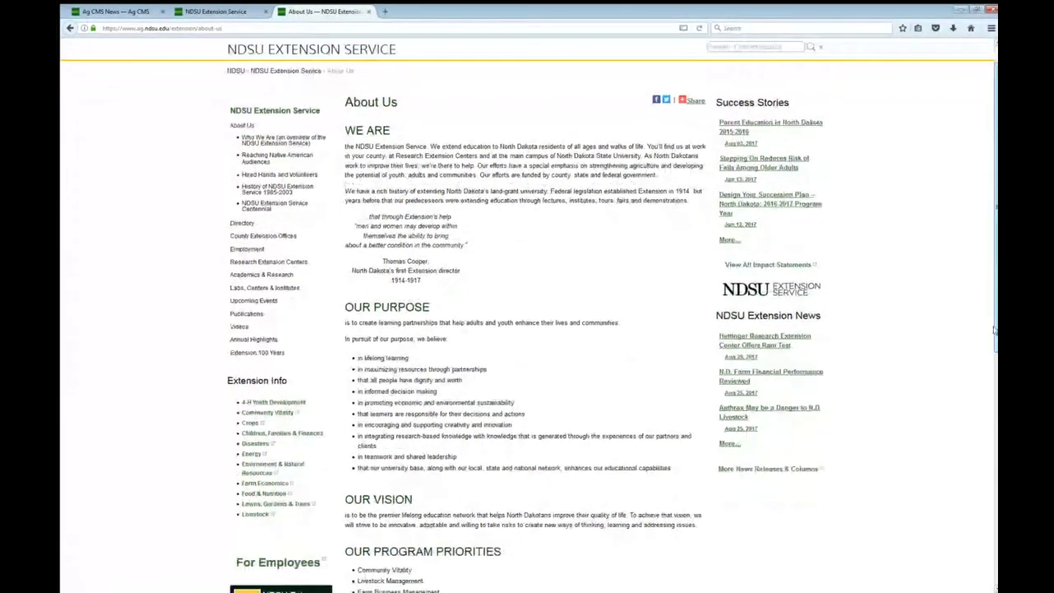
pyautogui.scroll(-4, 886, 570)
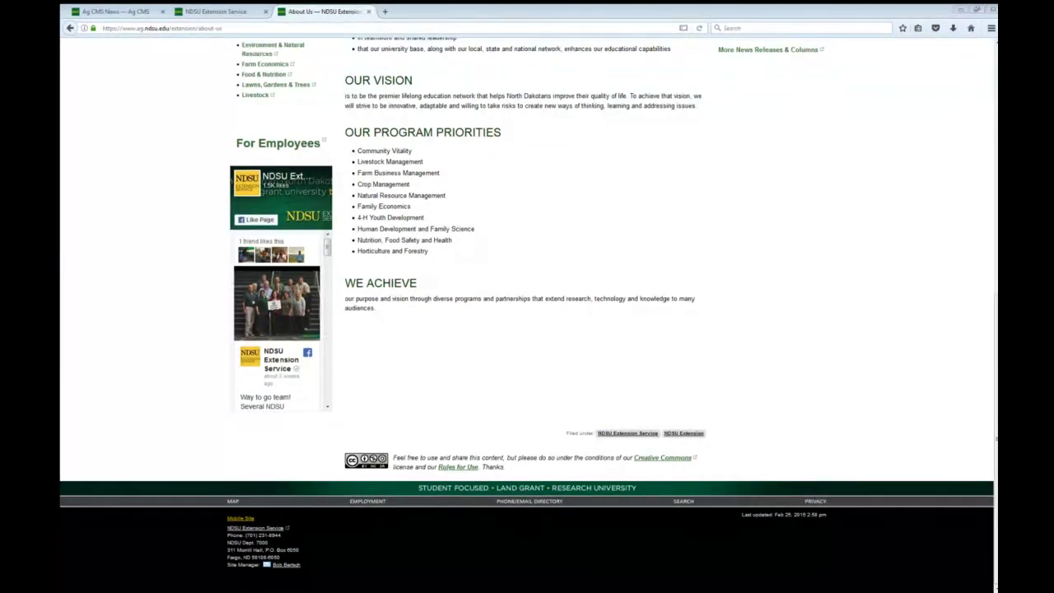
# Step: Return the About Us tab to the NDSU Extension Service home page
pyautogui.click(203, 16)
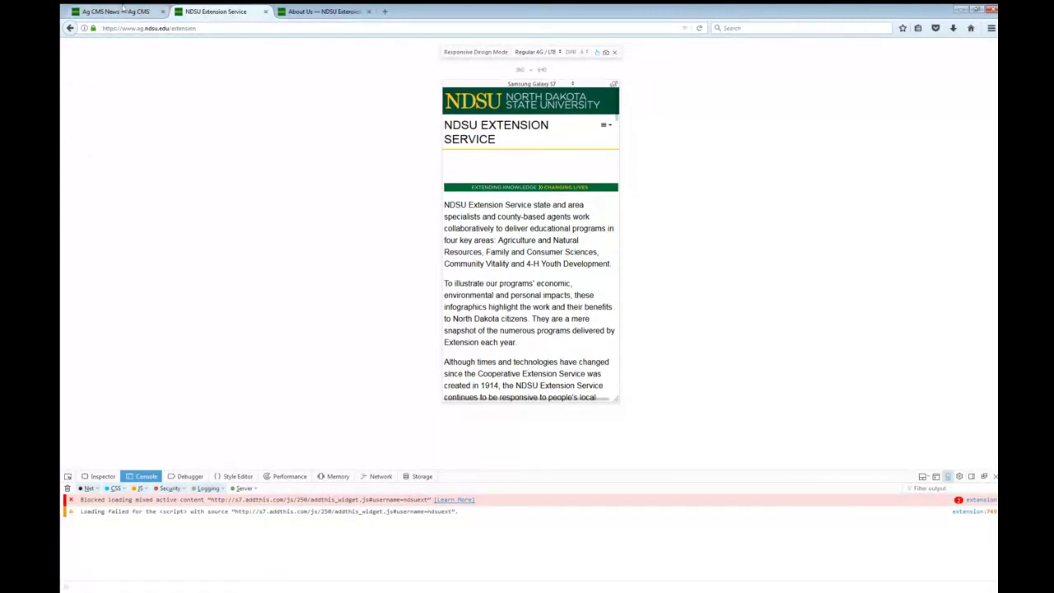
pyautogui.click(324, 13)
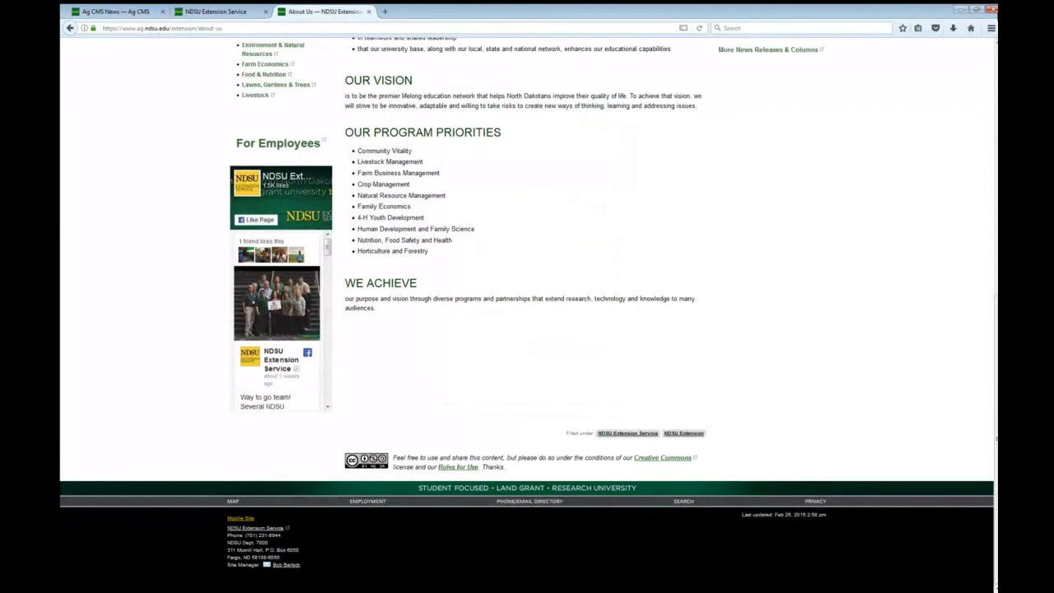
pyautogui.scroll(10, 785, 179)
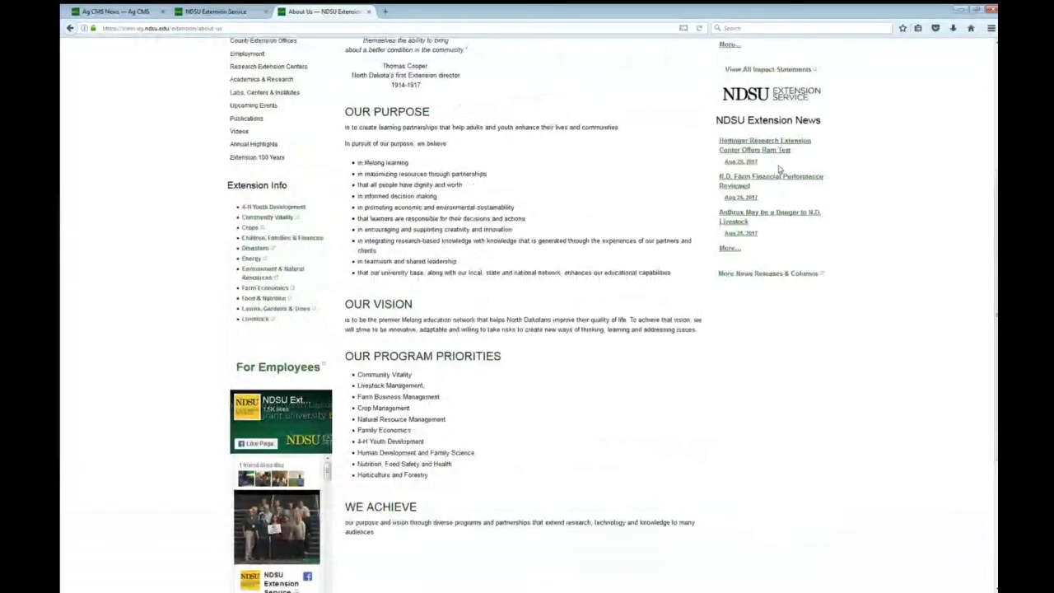
pyautogui.click(255, 143)
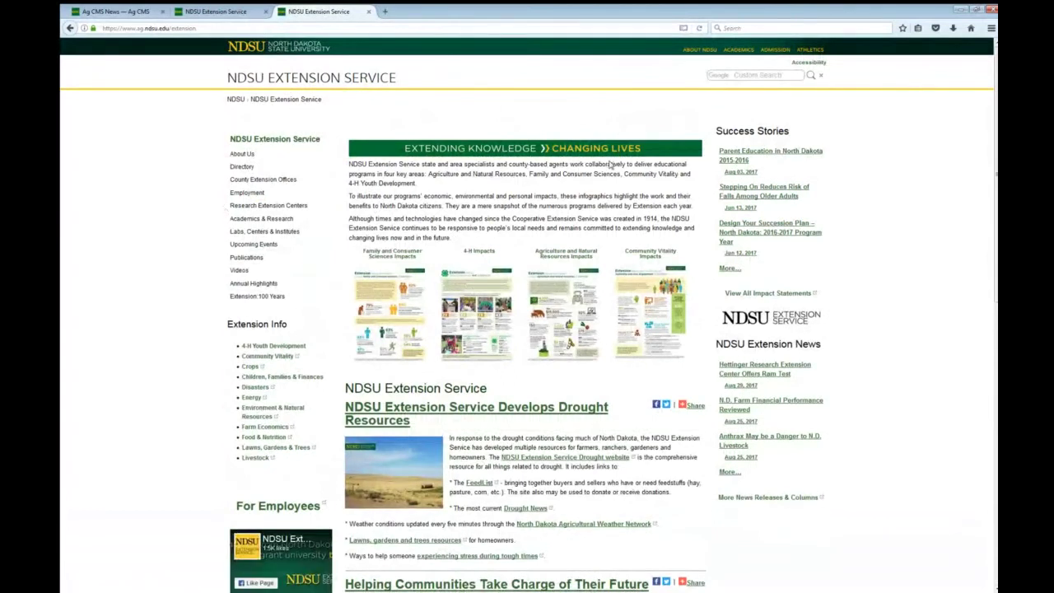
# Step: Switch between the phone-sized and desktop Extension Service tabs, then return to Ag CMS News
pyautogui.click(205, 13)
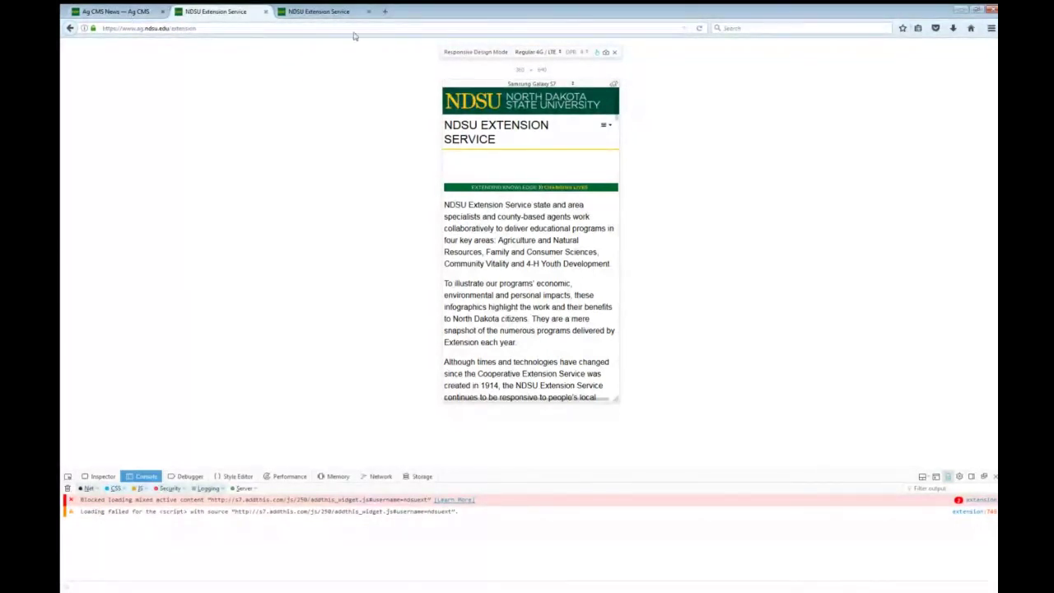
pyautogui.click(324, 13)
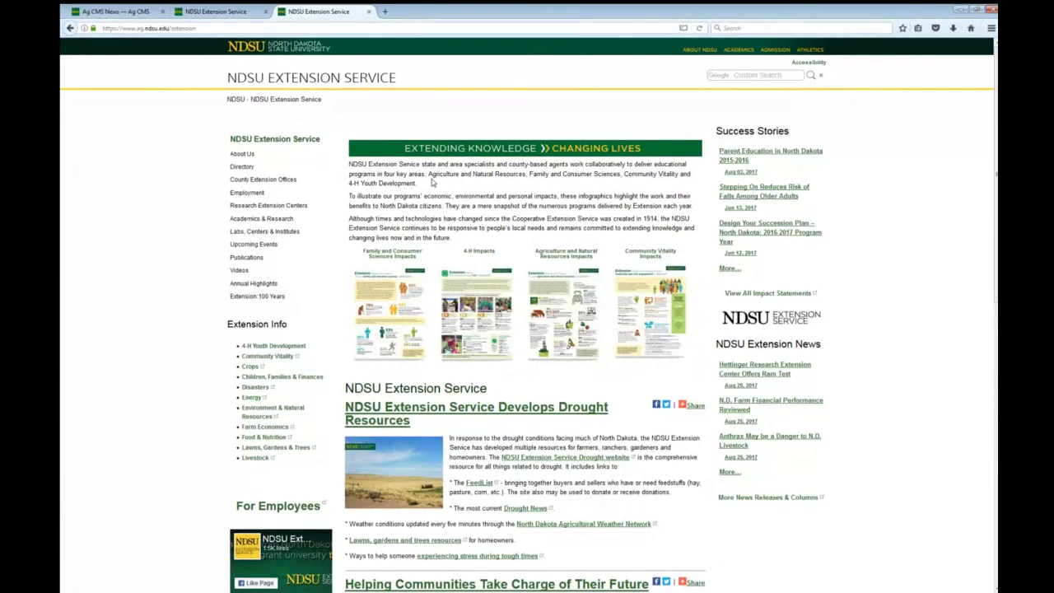
pyautogui.click(223, 12)
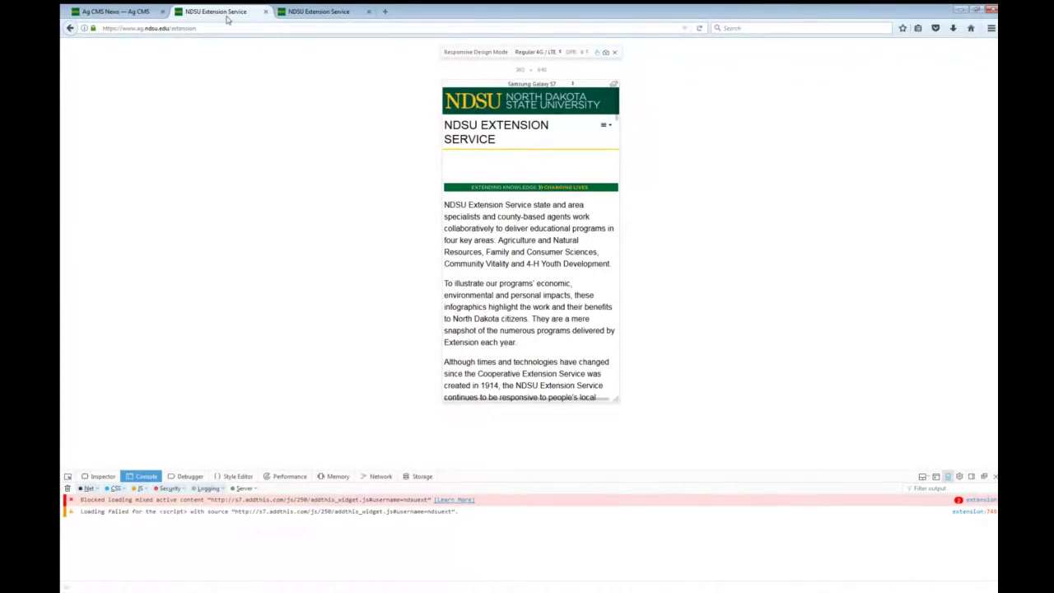
pyautogui.click(105, 13)
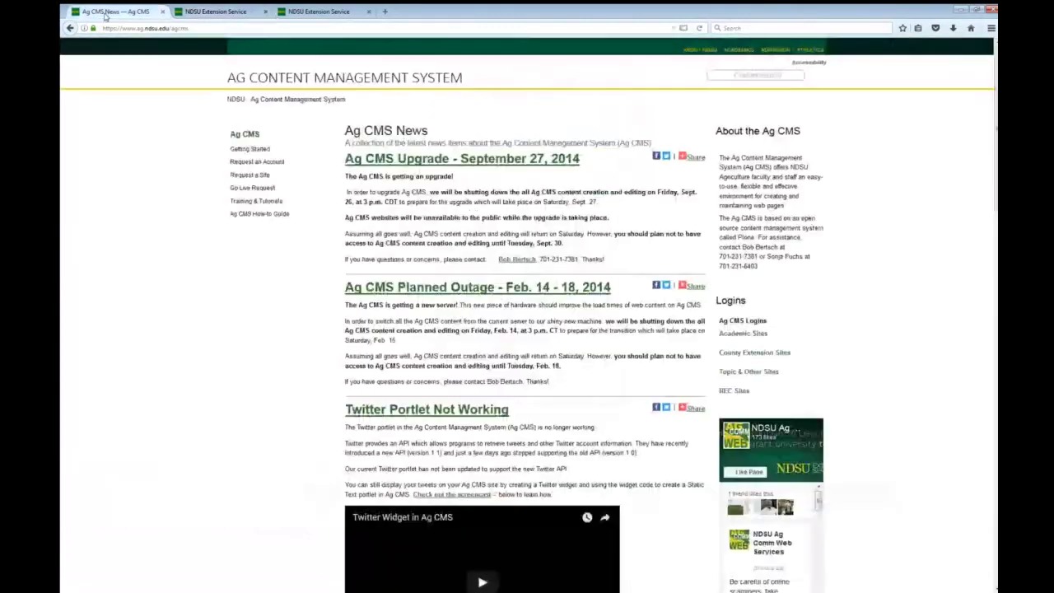
# Step: Switch to the Extension Service tab showing the Samsung Galaxy S7 phone preview
pyautogui.click(216, 12)
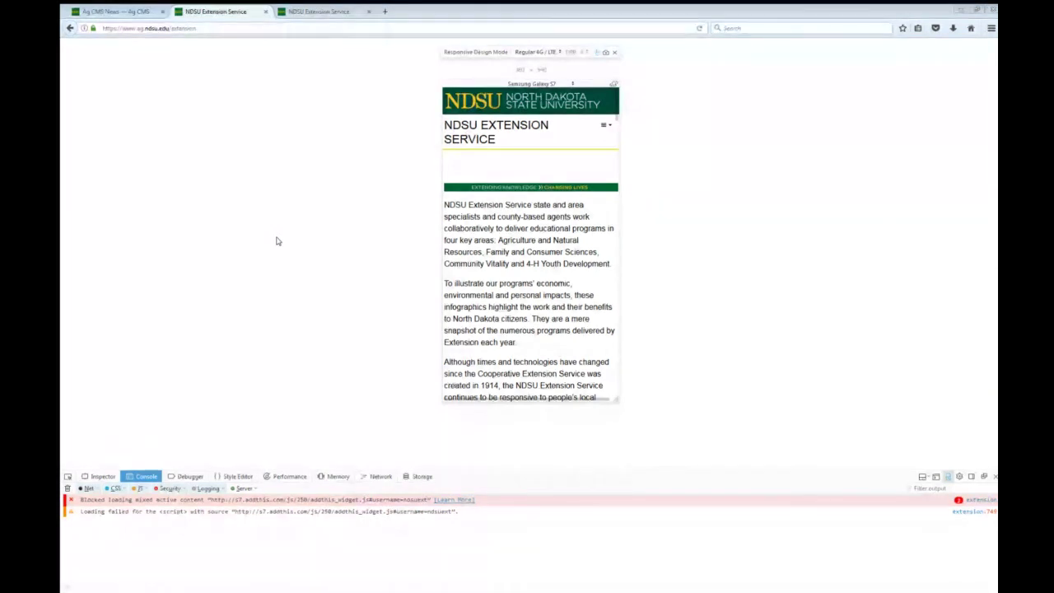
# Step: View the desktop-width Extension Service page, then return to the Ag CMS News tab
pyautogui.click(328, 11)
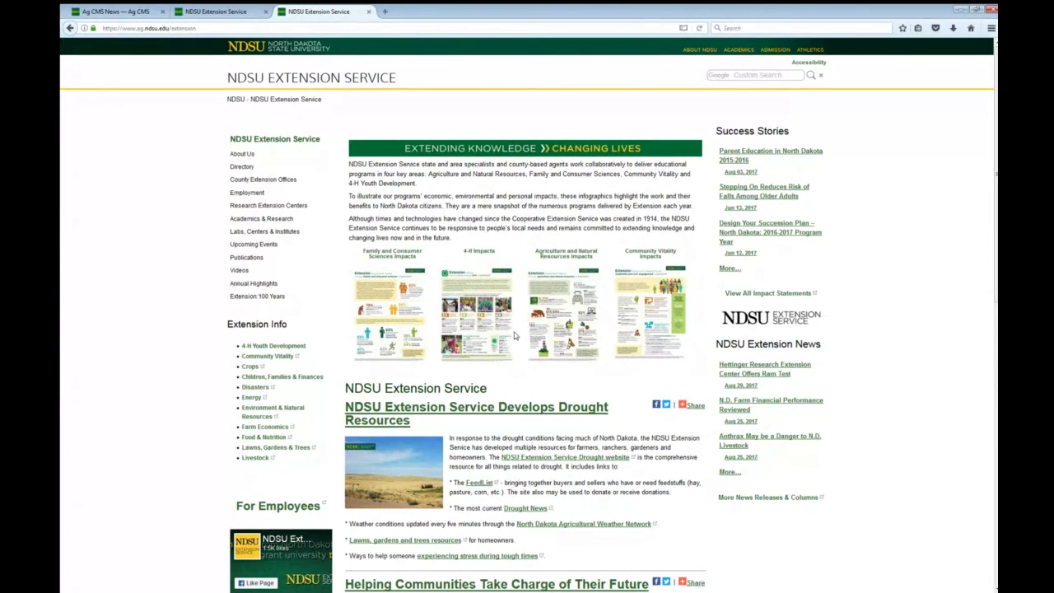
pyautogui.click(109, 11)
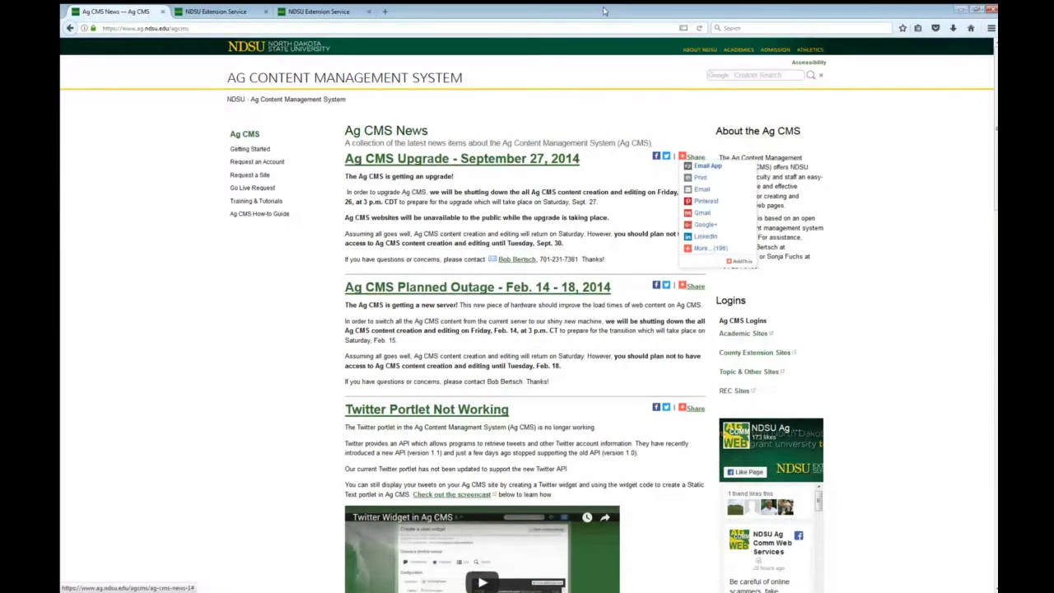
# Step: In a new tab, go to ag.ndsu.edu and open the County Extension Sites login
pyautogui.click(329, 12)
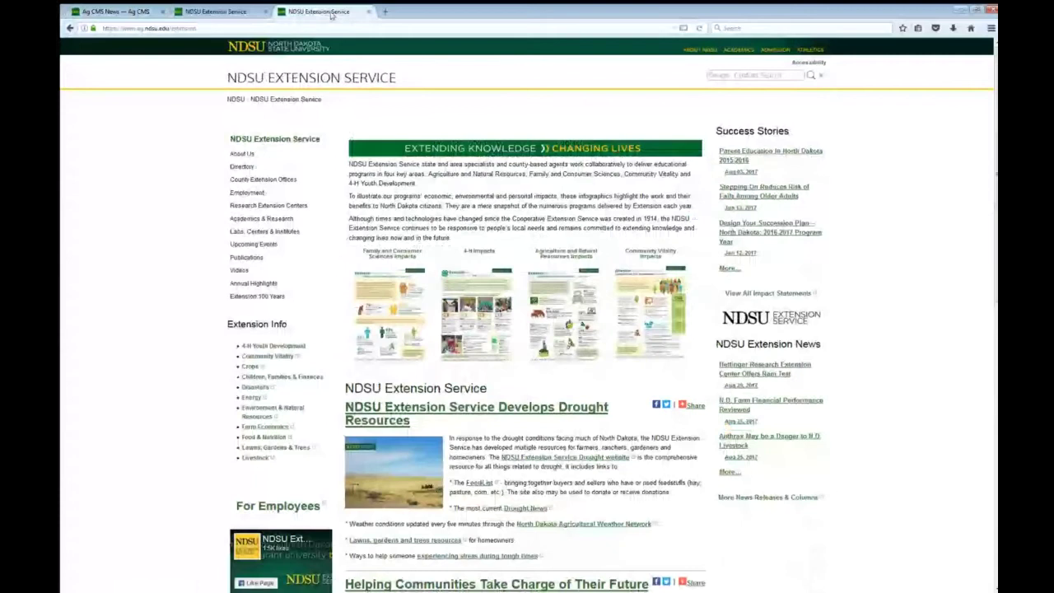
pyautogui.click(384, 12)
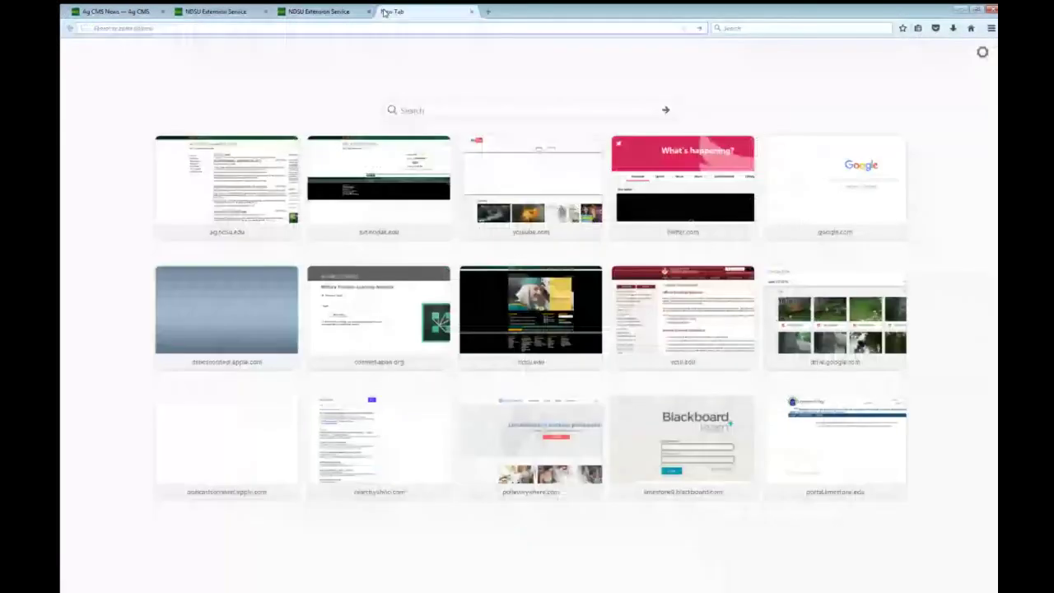
pyautogui.click(250, 173)
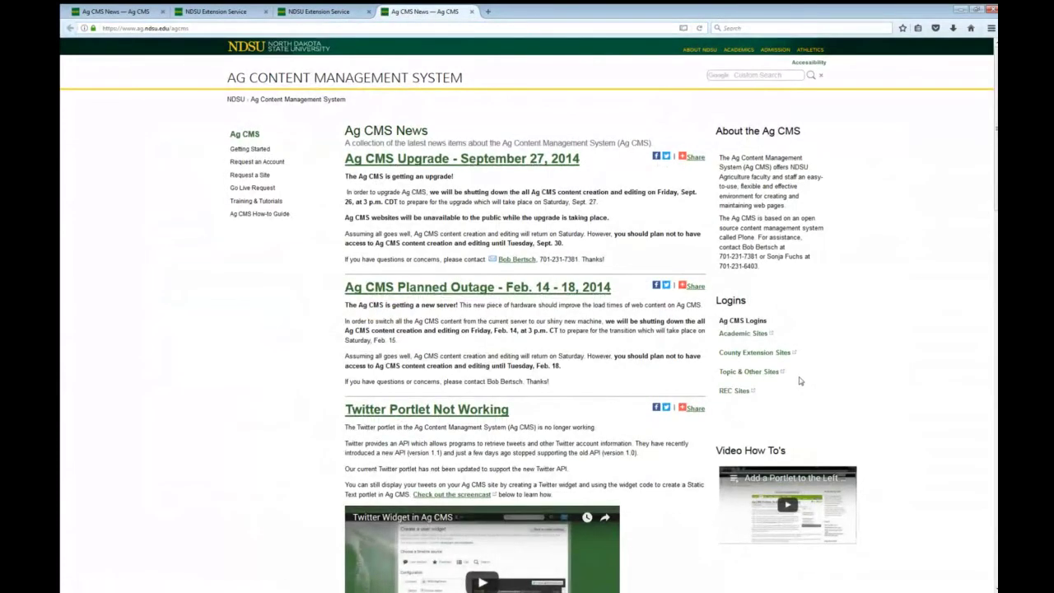
pyautogui.click(763, 356)
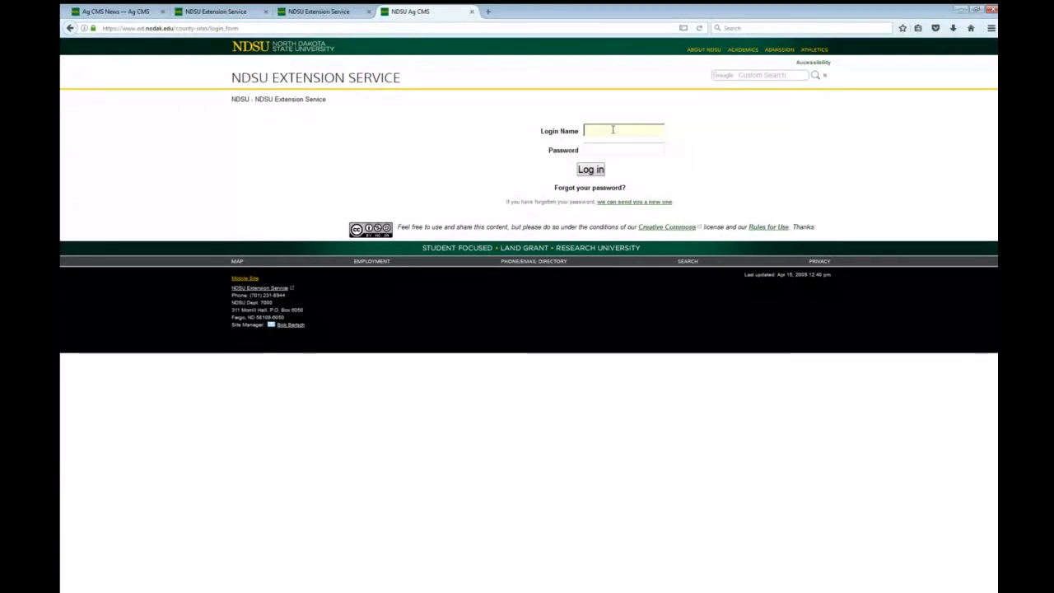
# Step: Enter the login name and password and submit the county sites login form
pyautogui.write('bob')
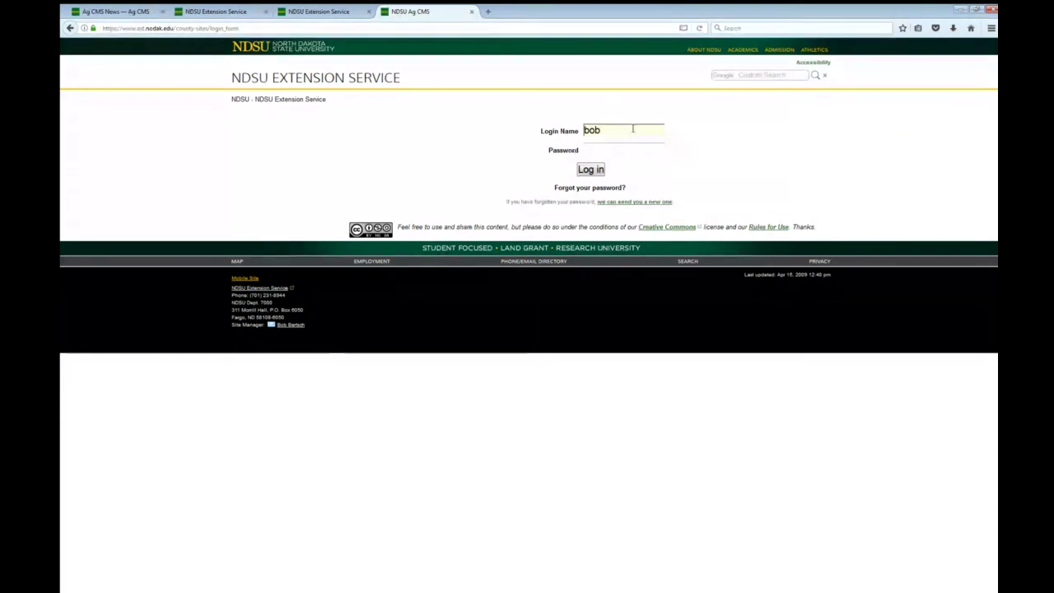
pyautogui.click(634, 150)
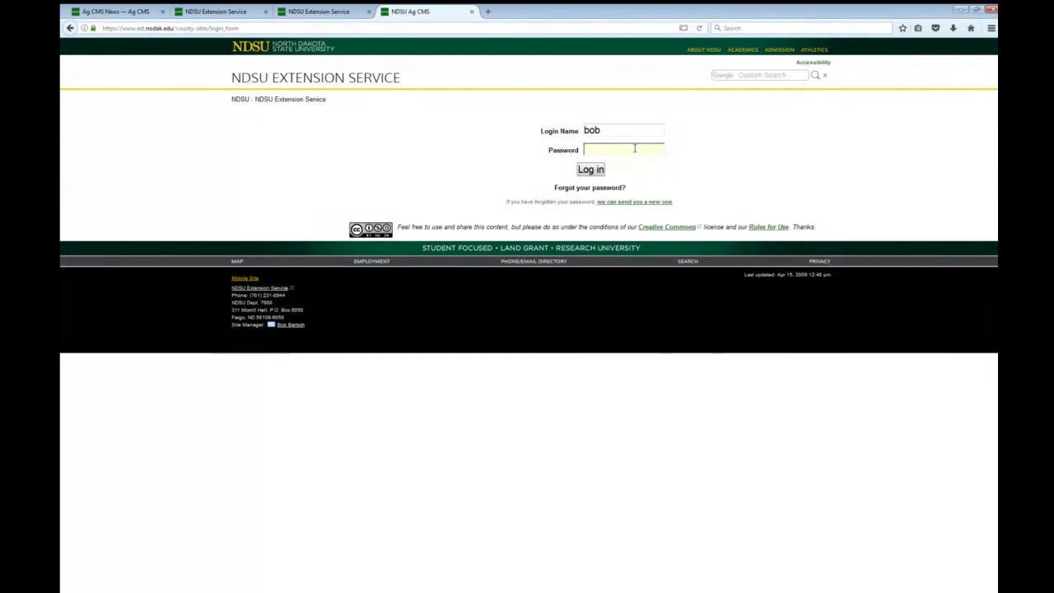
pyautogui.write('***********')
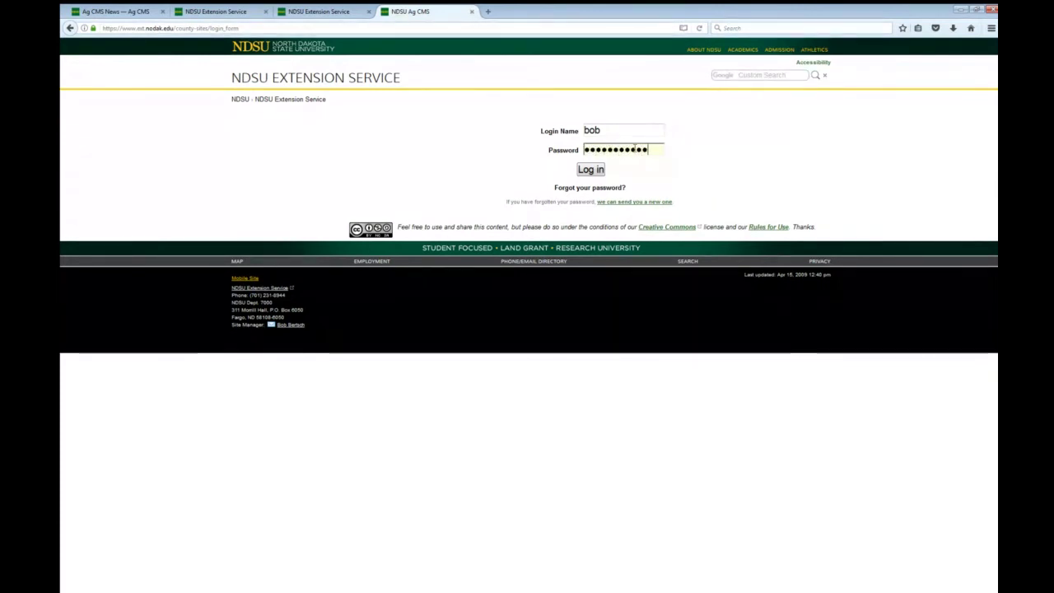
pyautogui.click(597, 173)
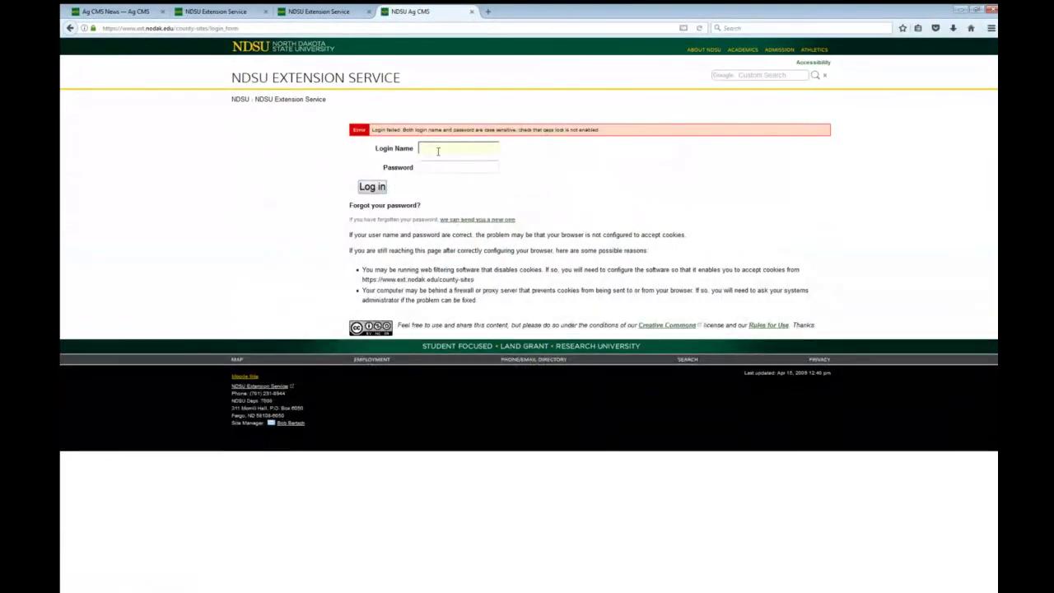
# Step: Re-enter the login name and pasted password, then submit to log in successfully
pyautogui.write('bob')
pyautogui.press('Tab')
pyautogui.hotkey('ctrl', 'v')
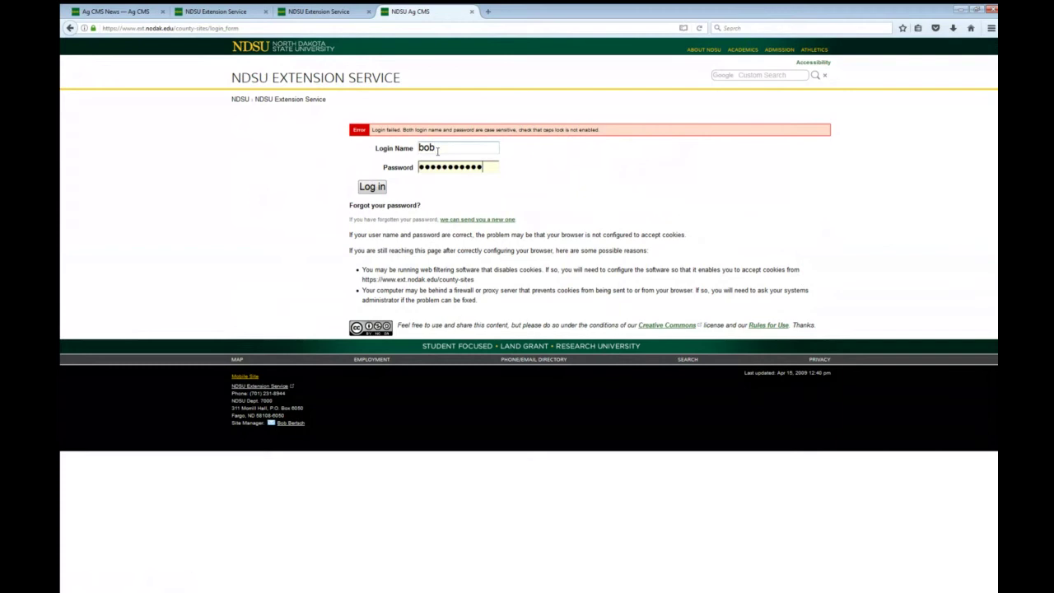
pyautogui.hotkey('ctrl', 'v')
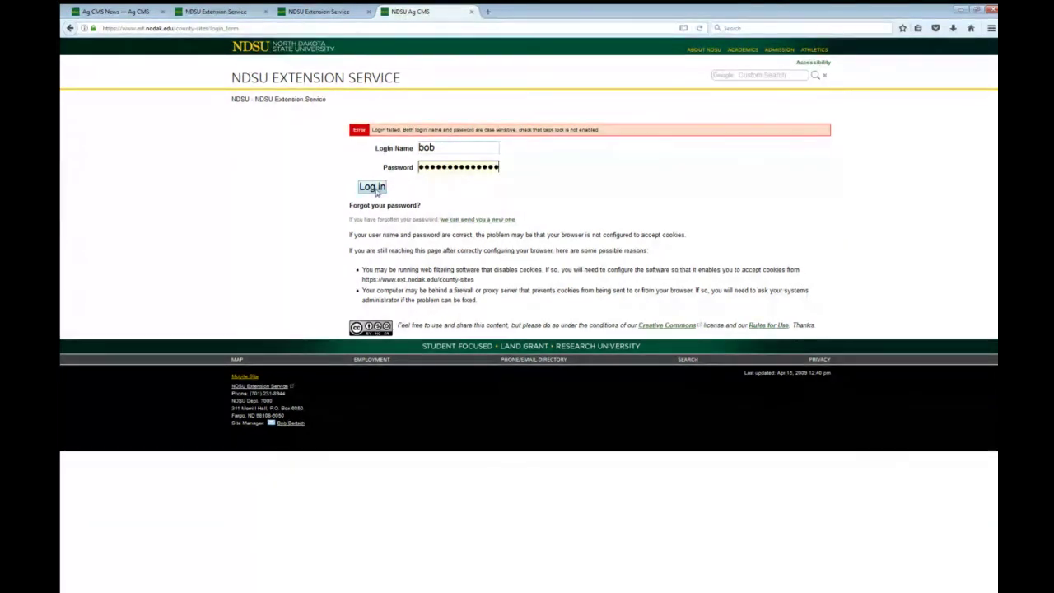
pyautogui.click(441, 169)
pyautogui.press('BackSpace')
pyautogui.press('BackSpace')
pyautogui.press('BackSpace')
pyautogui.press('BackSpace')
pyautogui.press('BackSpace')
pyautogui.press('BackSpace')
pyautogui.press('BackSpace')
pyautogui.press('BackSpace')
pyautogui.press('BackSpace')
pyautogui.press('BackSpace')
pyautogui.press('BackSpace')
pyautogui.press('BackSpace')
pyautogui.press('BackSpace')
pyautogui.press('BackSpace')
pyautogui.press('BackSpace')
pyautogui.click(441, 148)
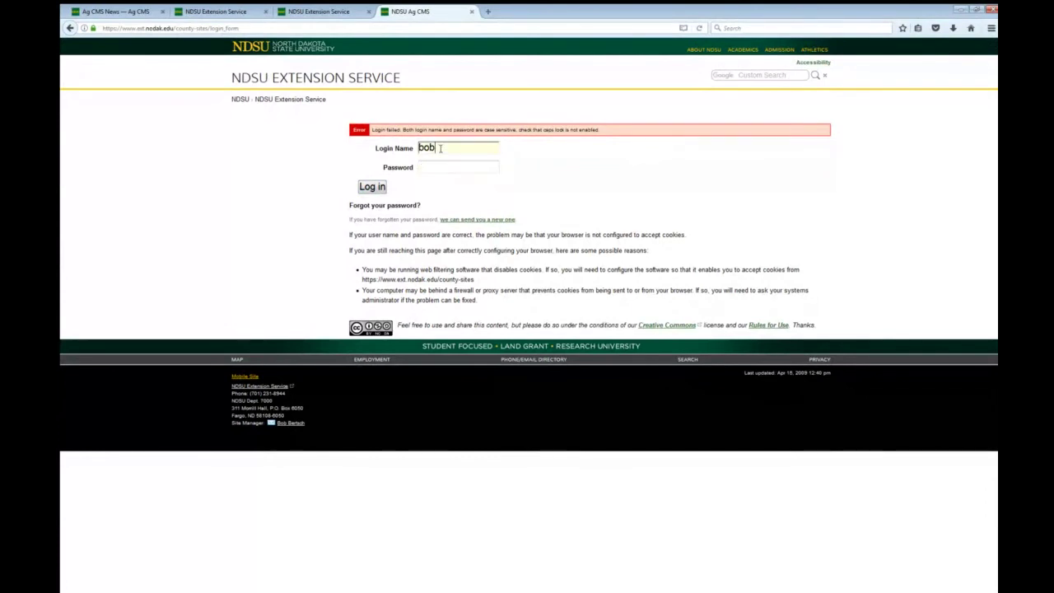
pyautogui.press('Tab')
pyautogui.hotkey('ctrl', 'v')
pyautogui.click(372, 187)
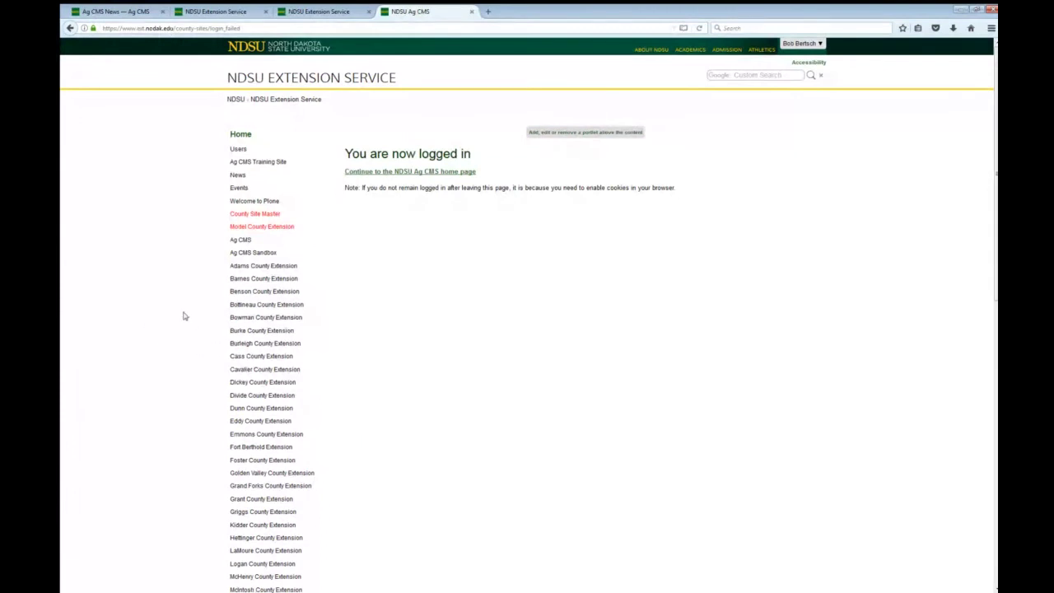
# Step: Check County Site Master, go back, and open the Model County Extension site
pyautogui.scroll(-6, 177, 303)
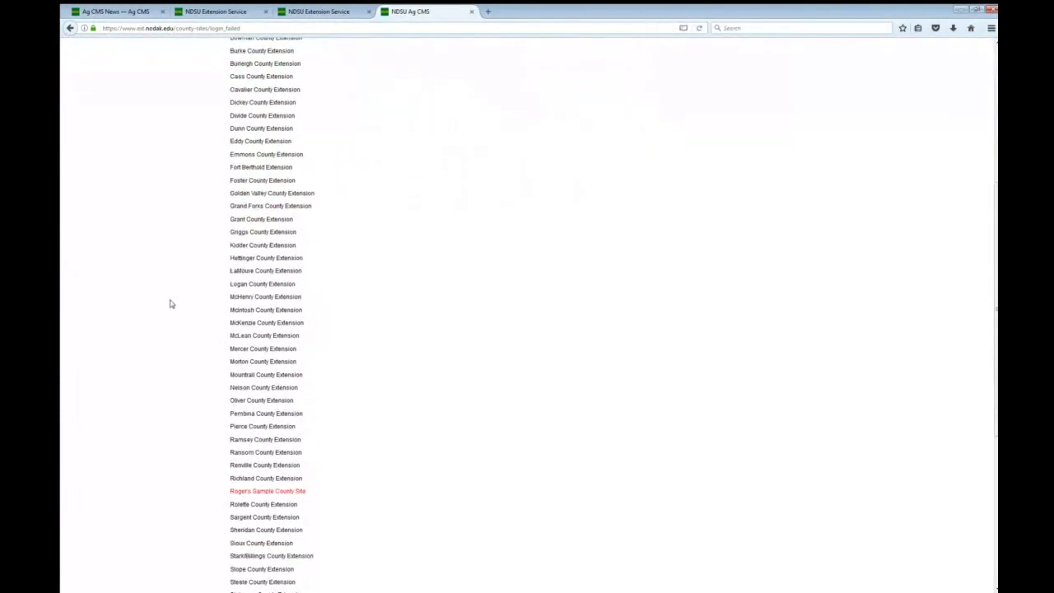
pyautogui.scroll(-5, 170, 304)
pyautogui.scroll(3, 170, 304)
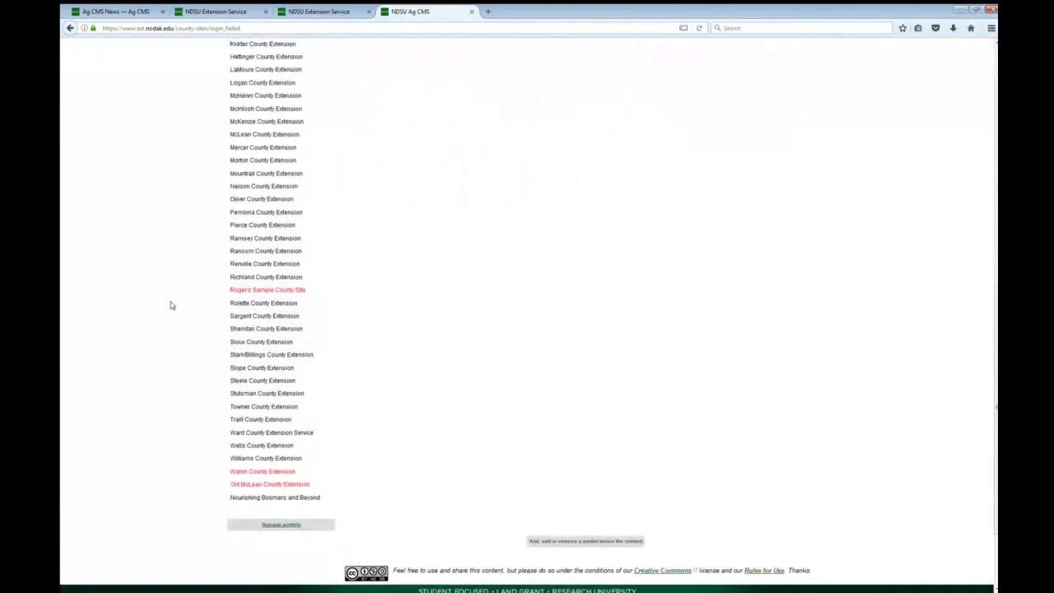
pyautogui.scroll(8, 170, 306)
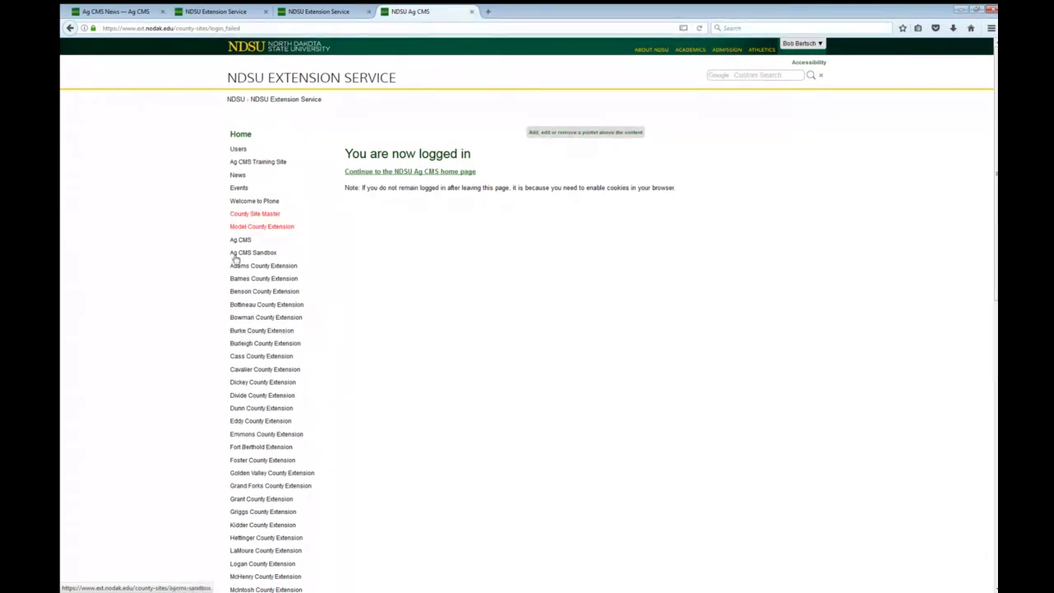
pyautogui.click(256, 214)
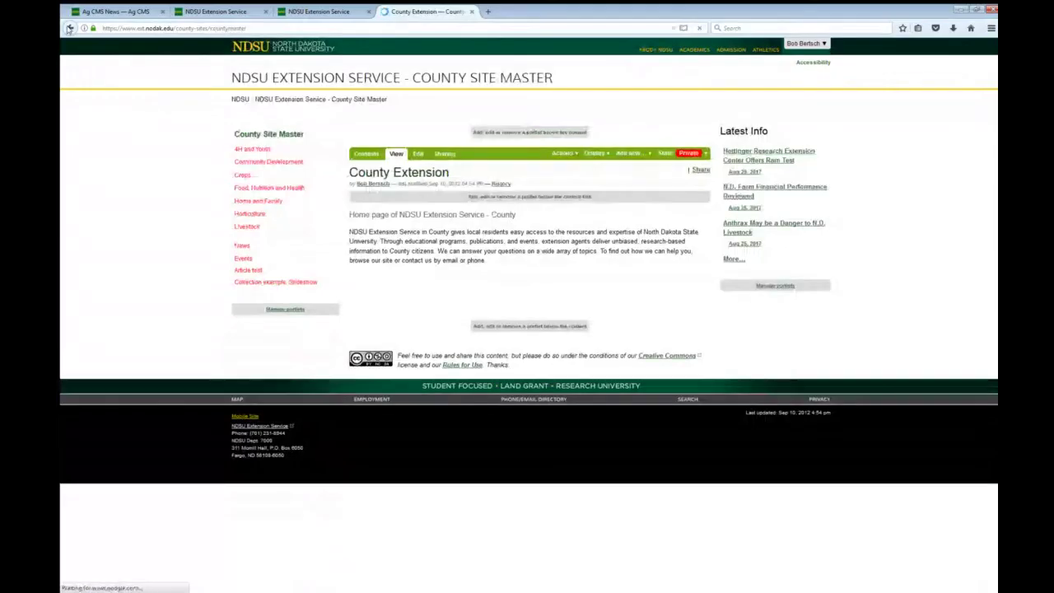
pyautogui.click(70, 28)
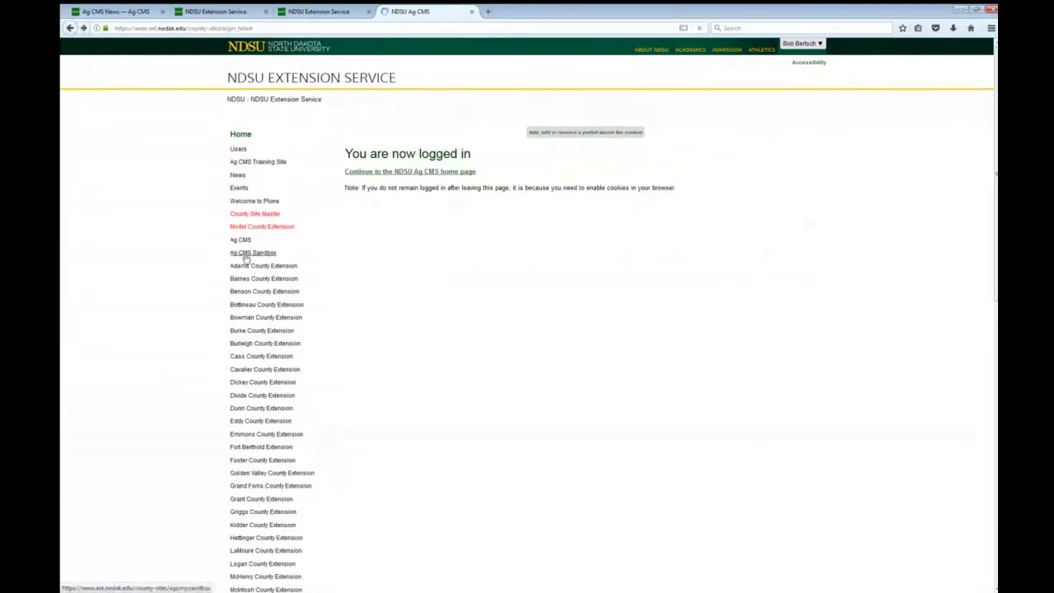
pyautogui.click(266, 228)
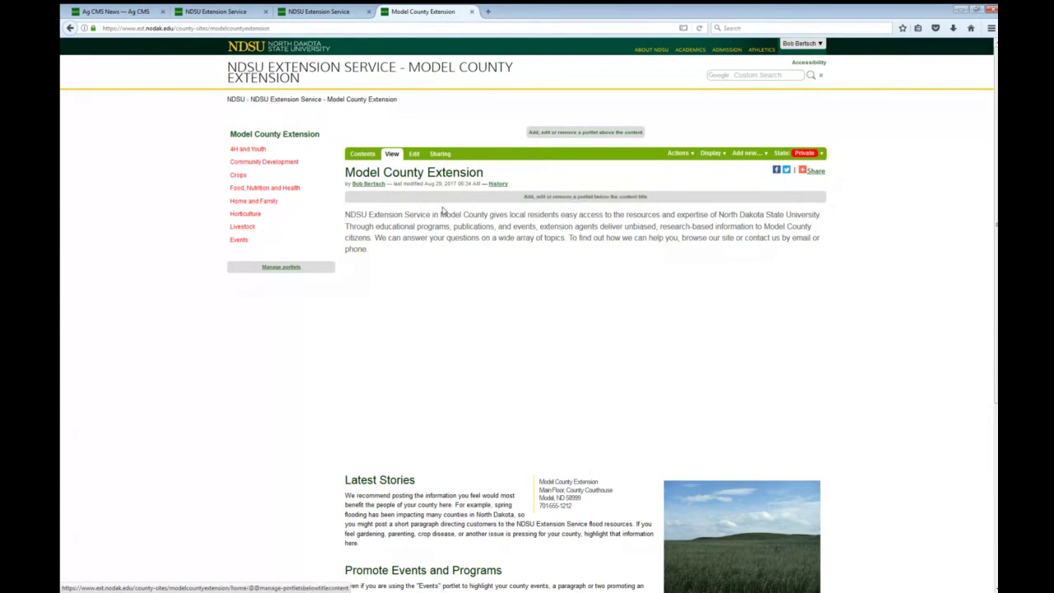
# Step: Load the copied Model County Extension address in a new tab
pyautogui.click(276, 29)
pyautogui.hotkey('ctrl', 'c')
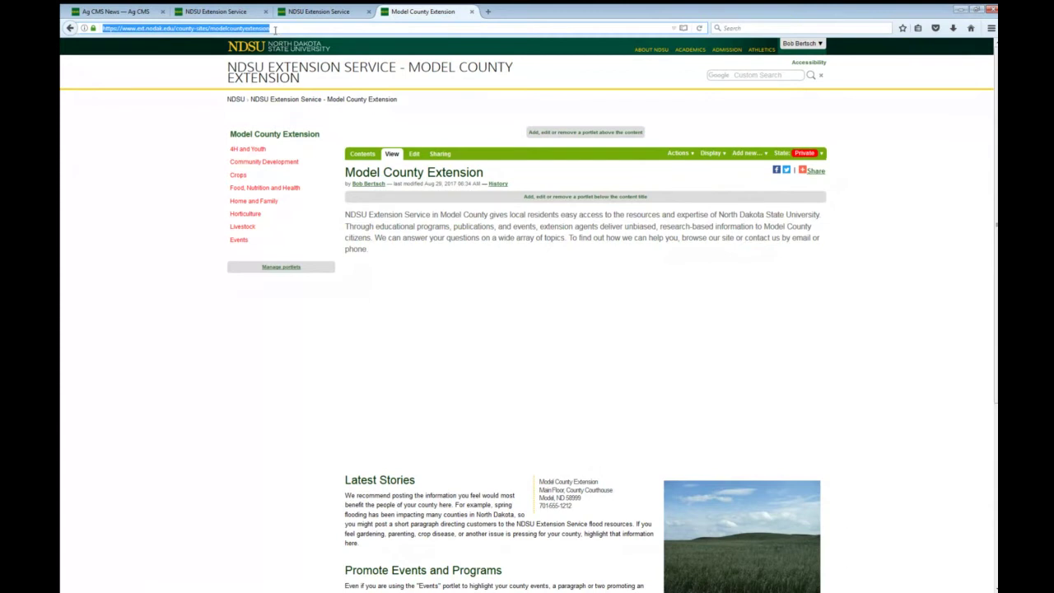
pyautogui.click(488, 11)
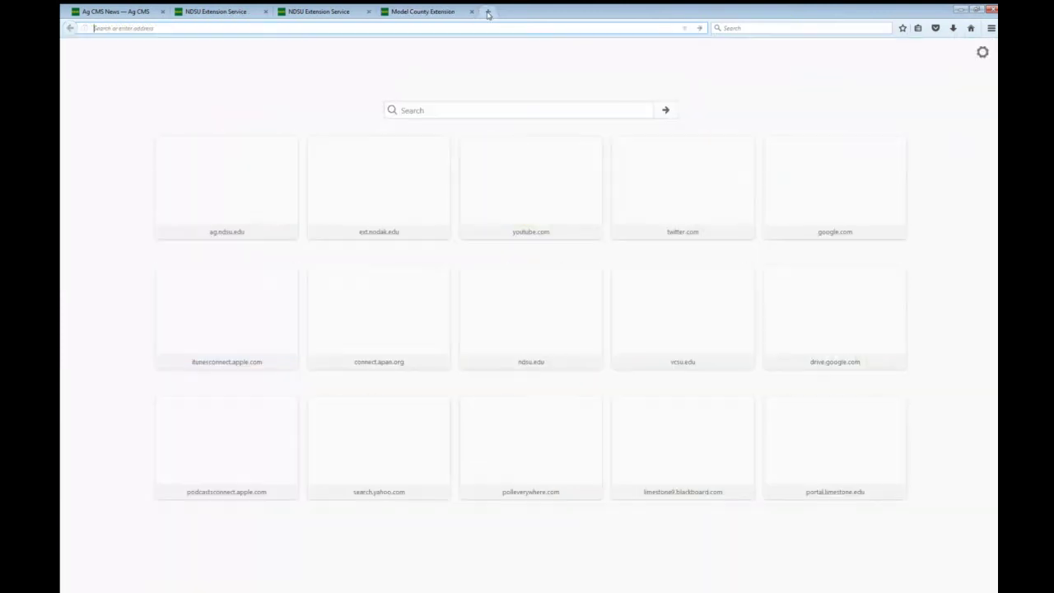
pyautogui.hotkey('ctrl', 'v')
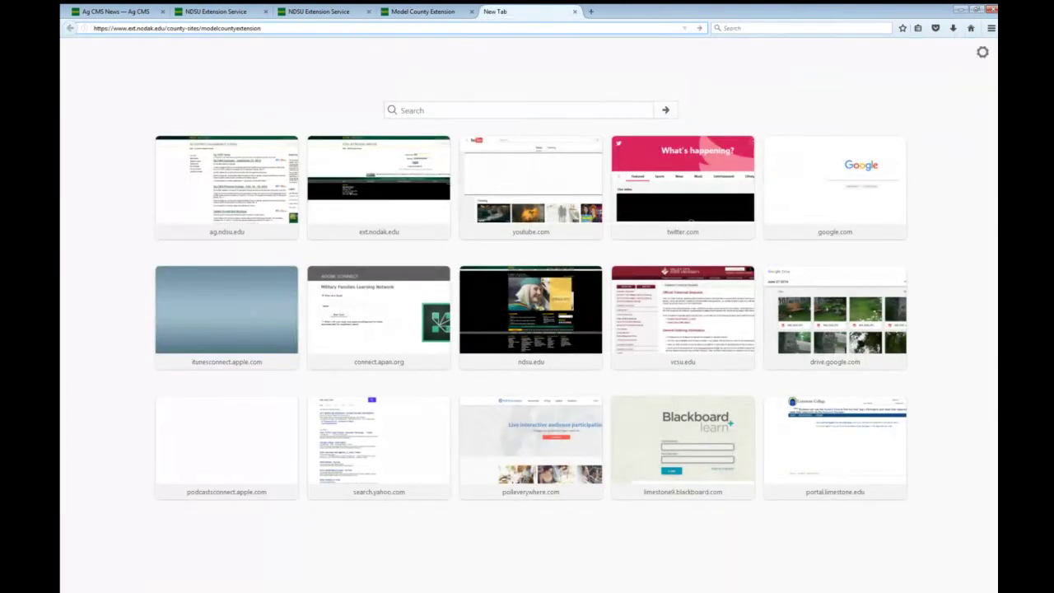
pyautogui.press('Return')
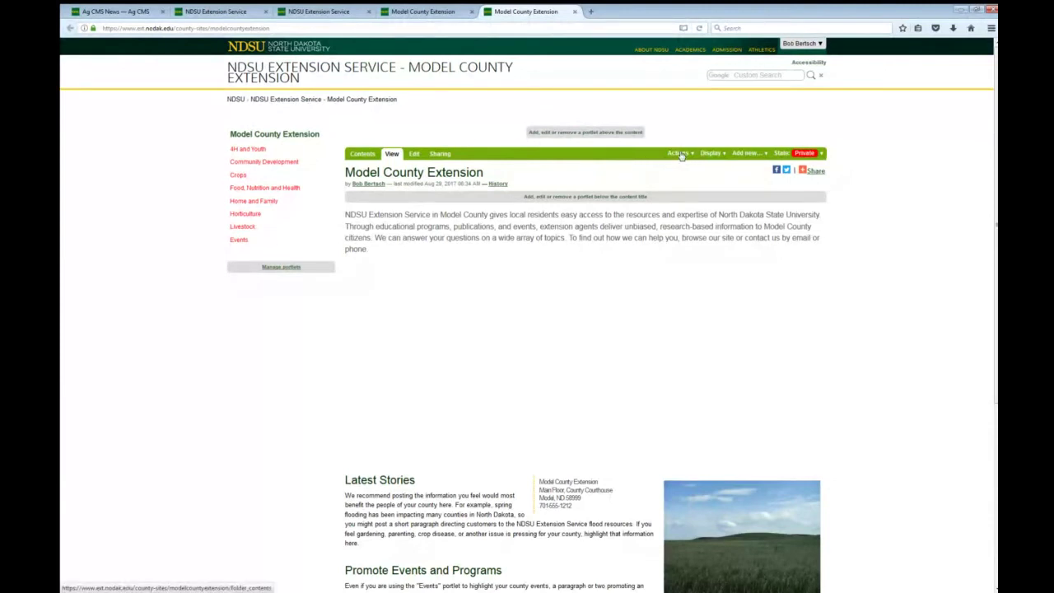
pyautogui.click(680, 156)
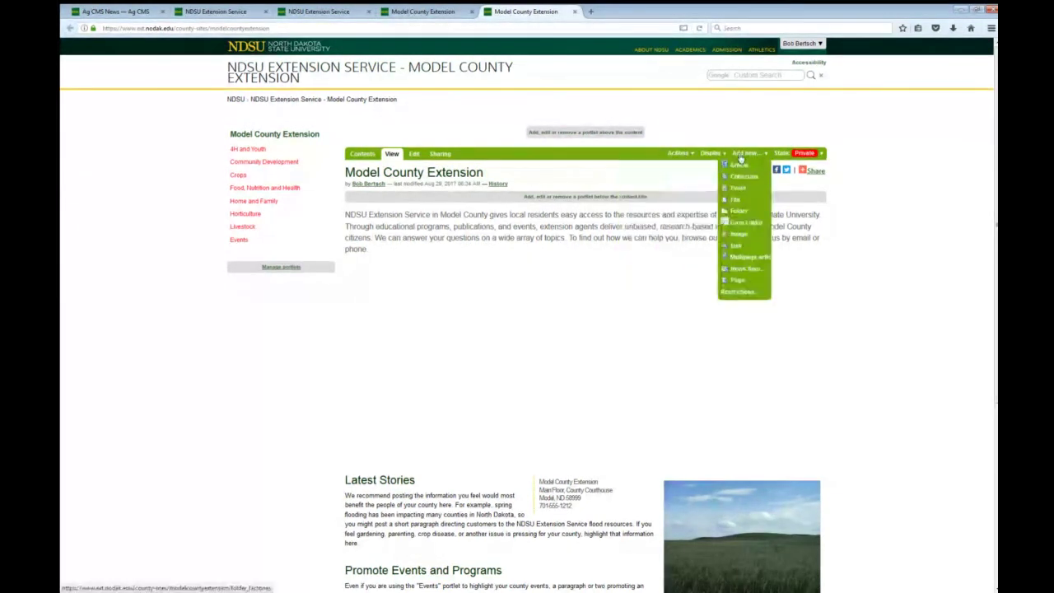
pyautogui.moveTo(712, 157)
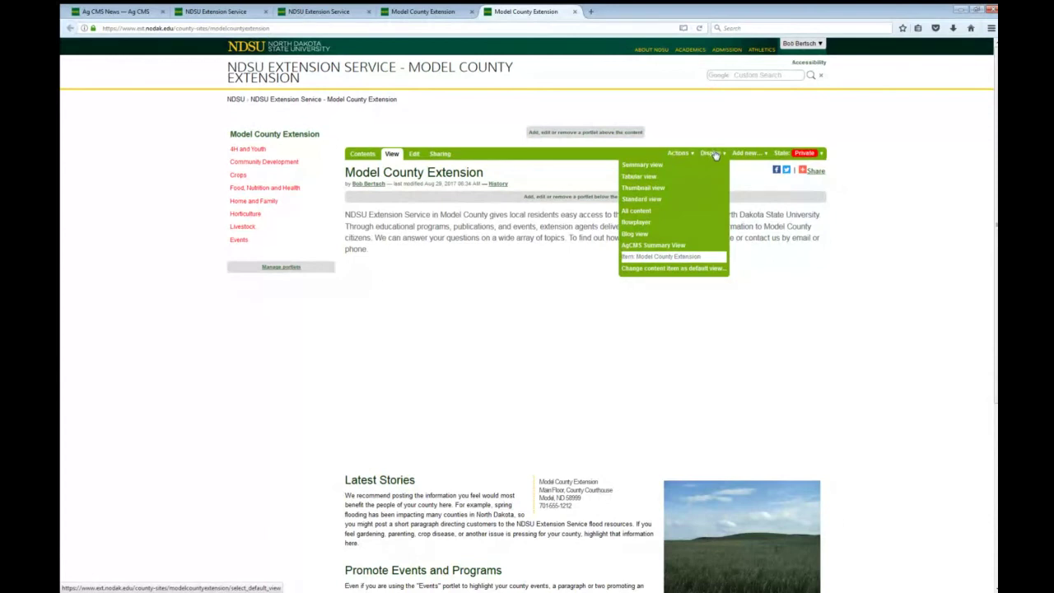
pyautogui.moveTo(749, 156)
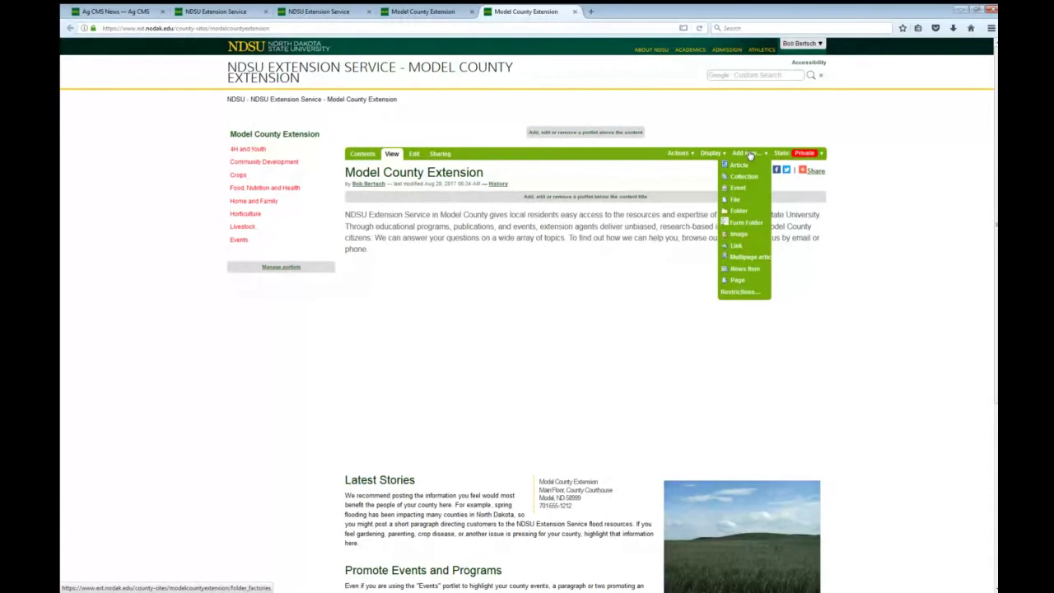
pyautogui.moveTo(804, 155)
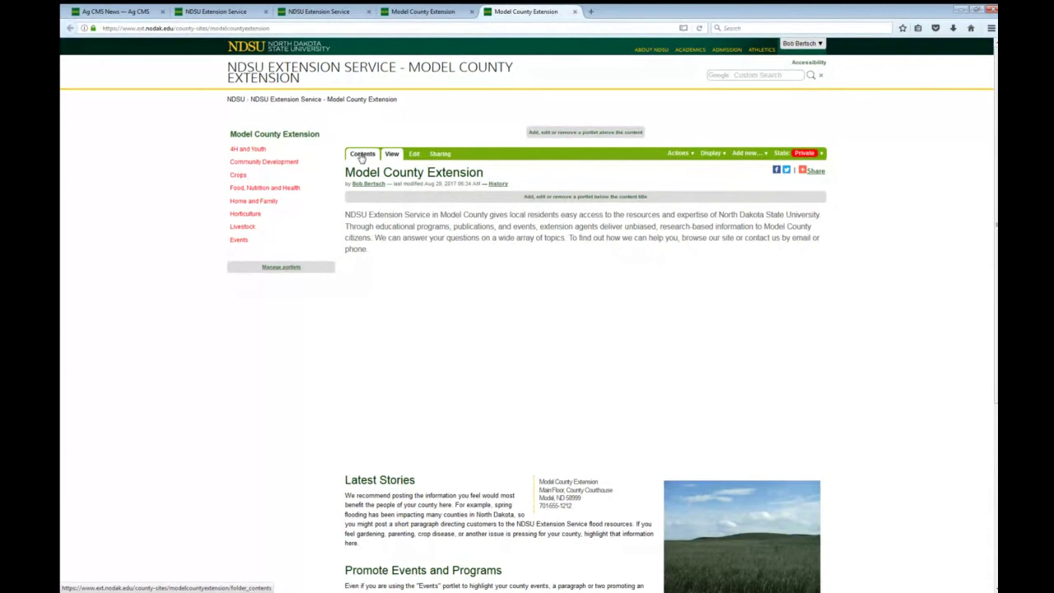
pyautogui.click(362, 155)
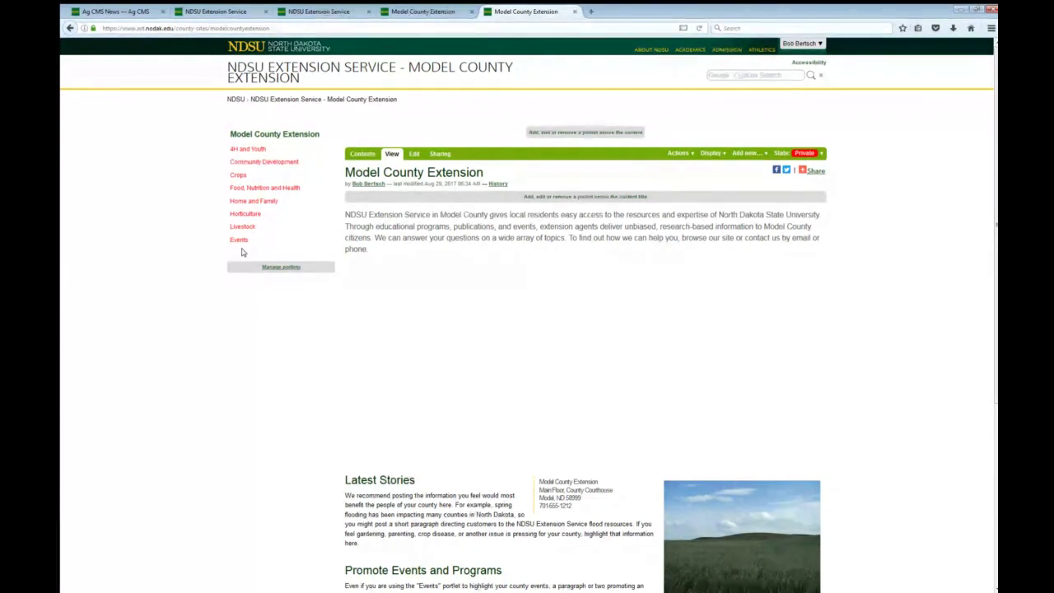
pyautogui.click(243, 151)
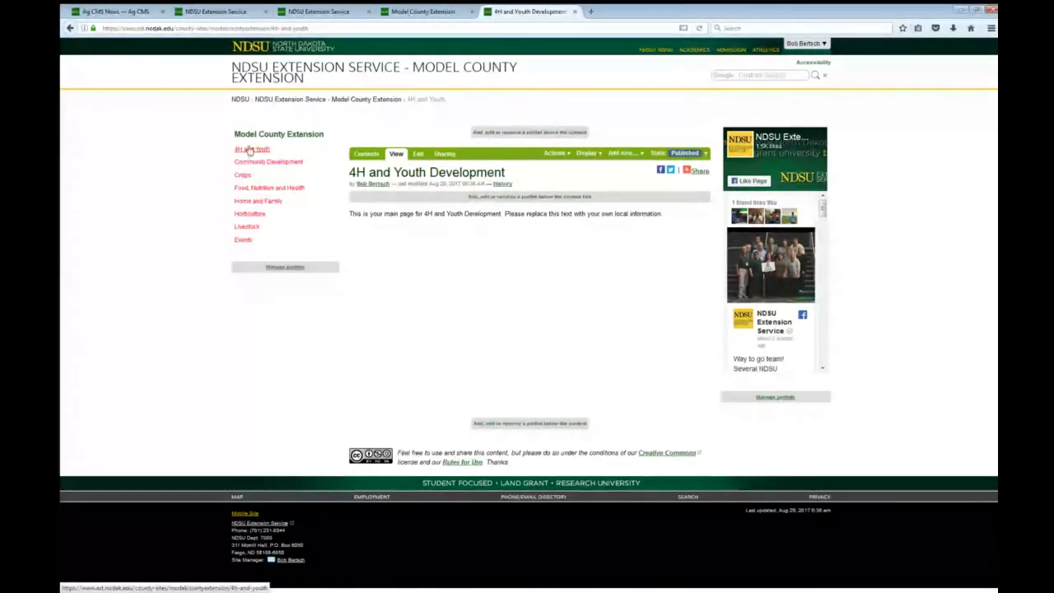
pyautogui.click(278, 139)
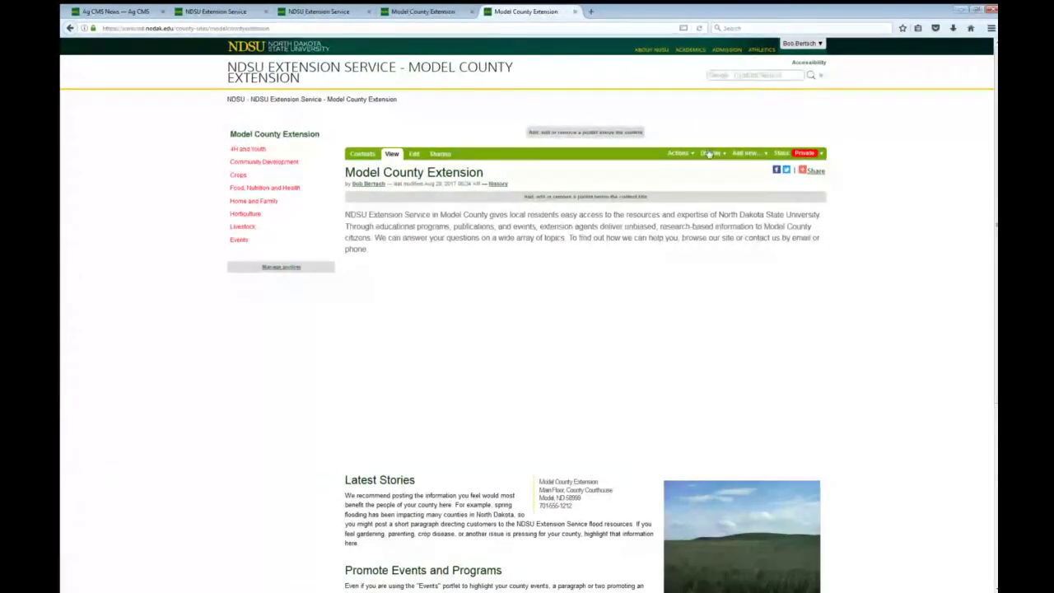
# Step: Add a new Folder titled 'Test' with the description 'This is a folder.'
pyautogui.click(746, 155)
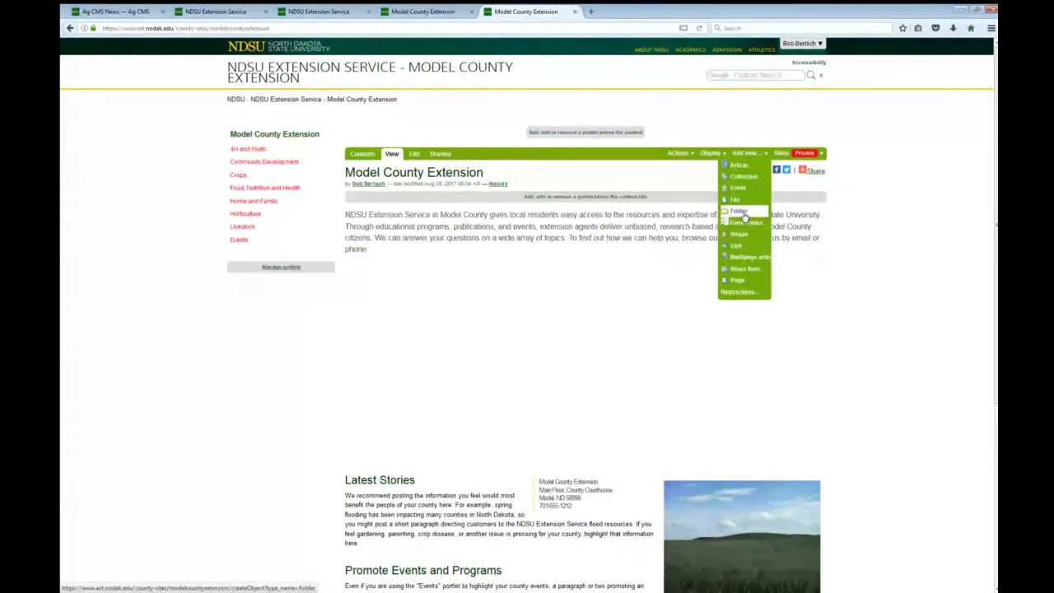
pyautogui.click(744, 216)
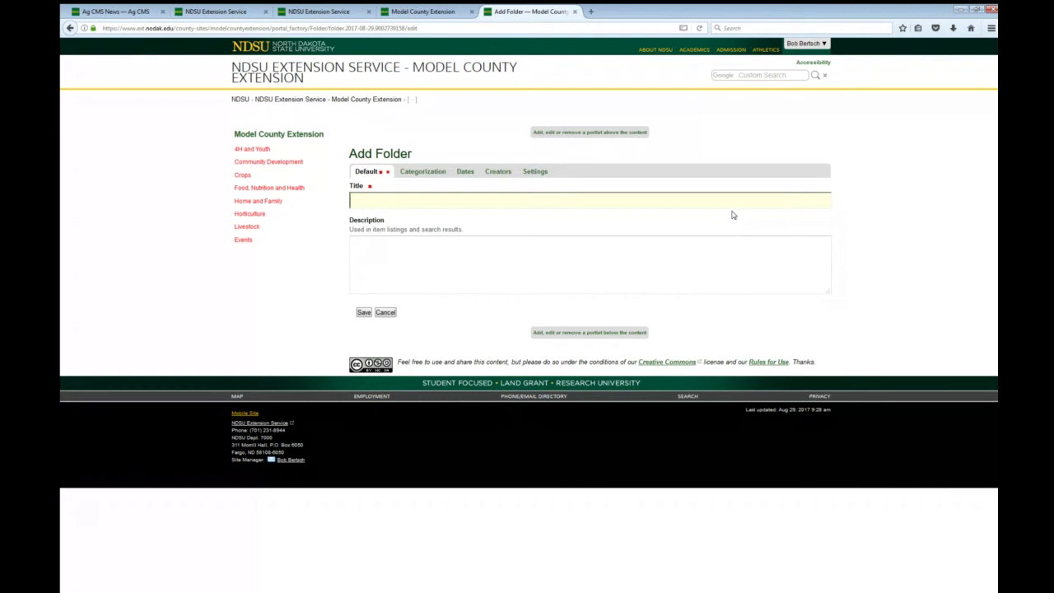
pyautogui.write('Test')
pyautogui.click(368, 248)
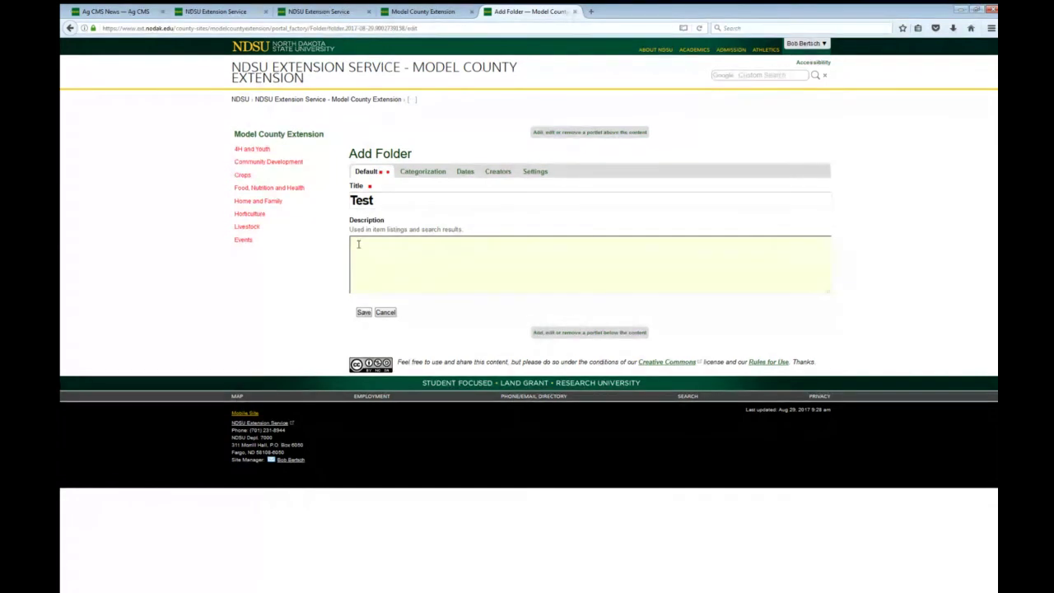
pyautogui.write('This is a folder.')
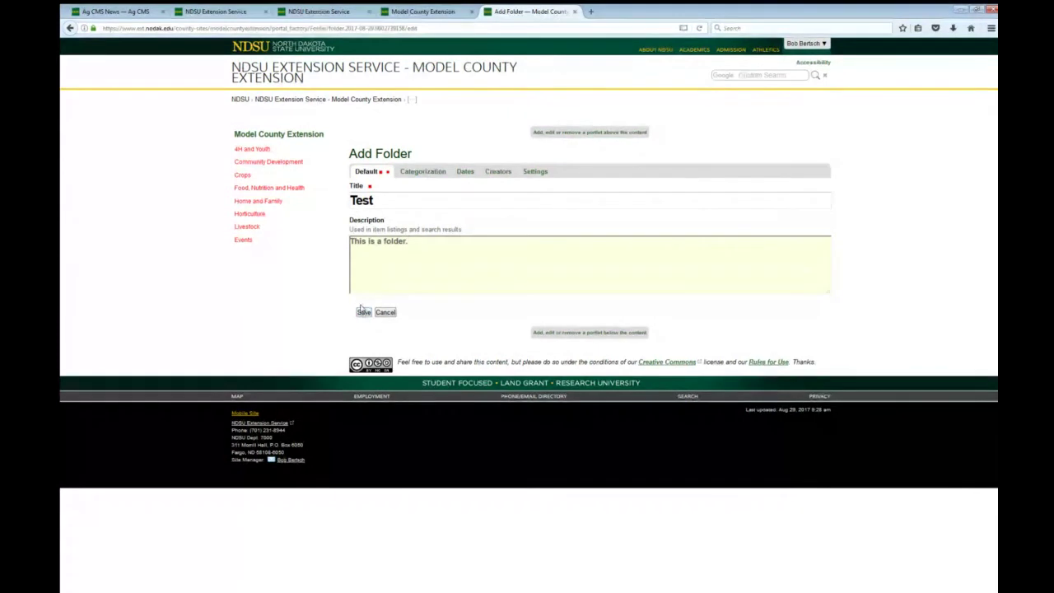
# Step: In the Categorization section, tag the folder with the existing tags Bird and Bismarck
pyautogui.click(434, 175)
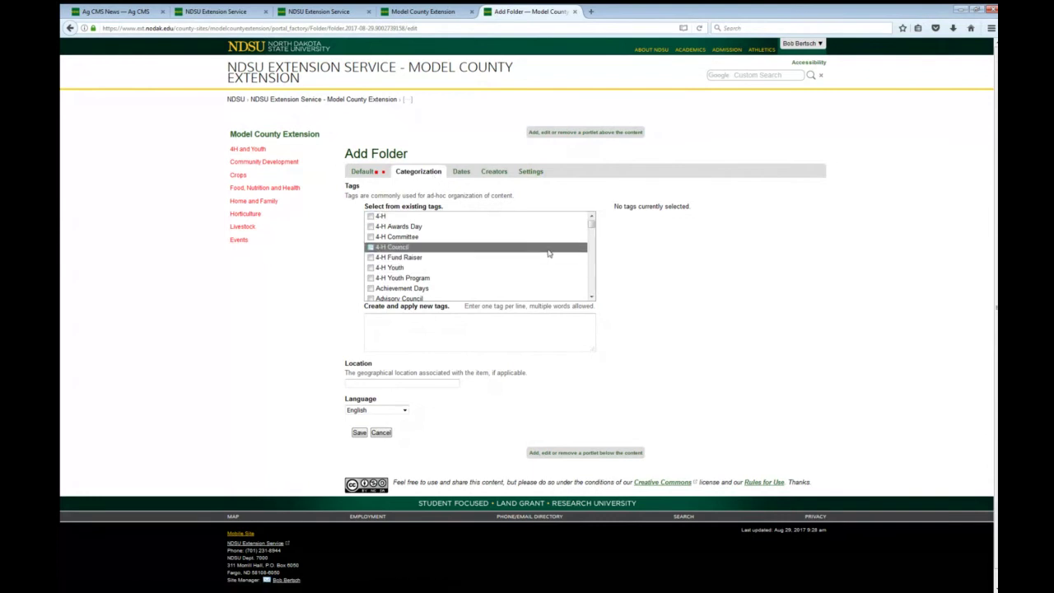
pyautogui.click(591, 231)
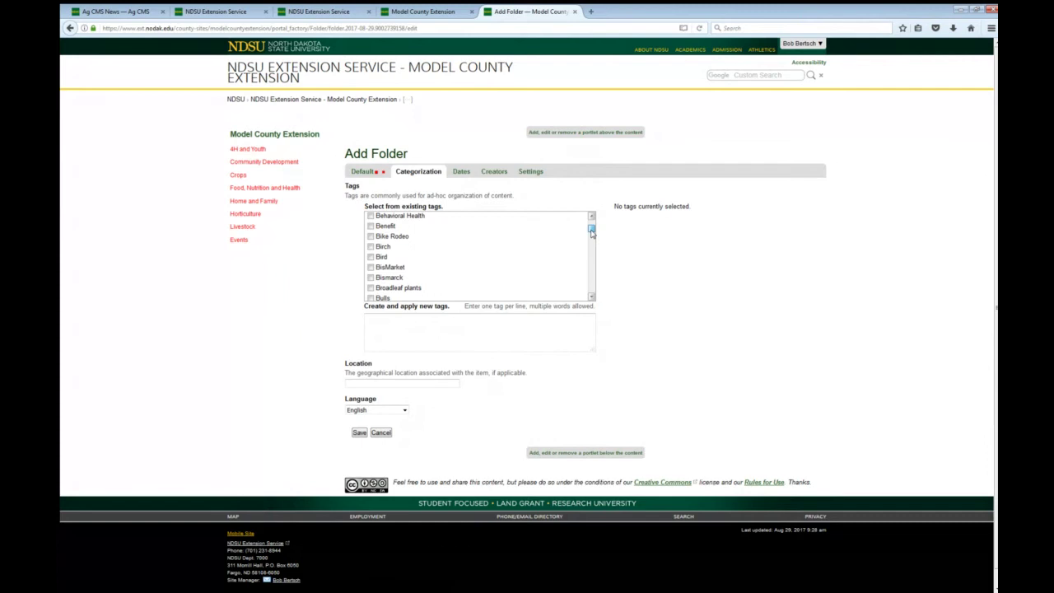
pyautogui.click(371, 258)
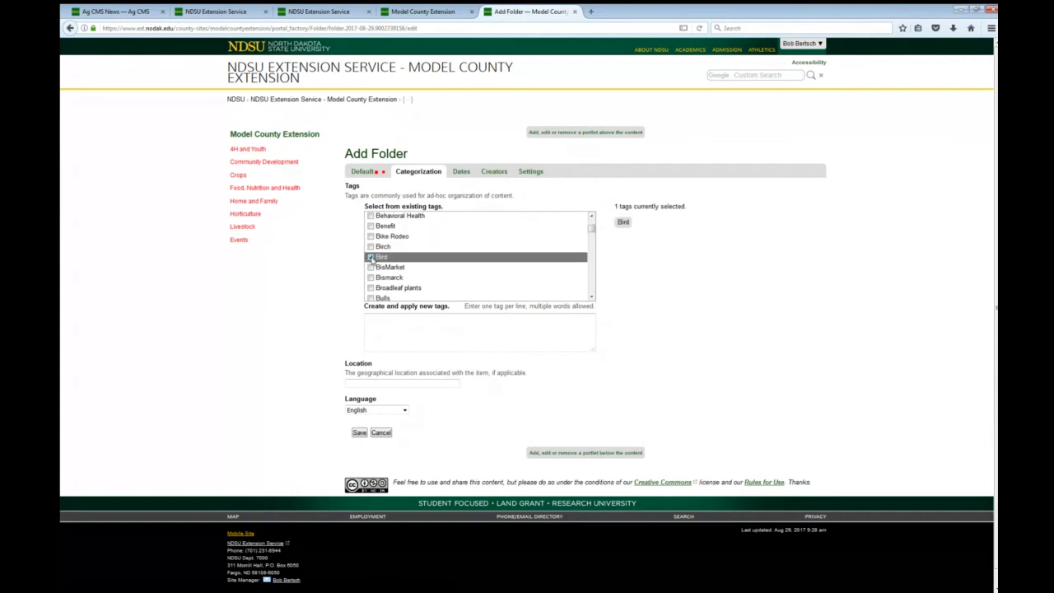
pyautogui.scroll(-1, 372, 272)
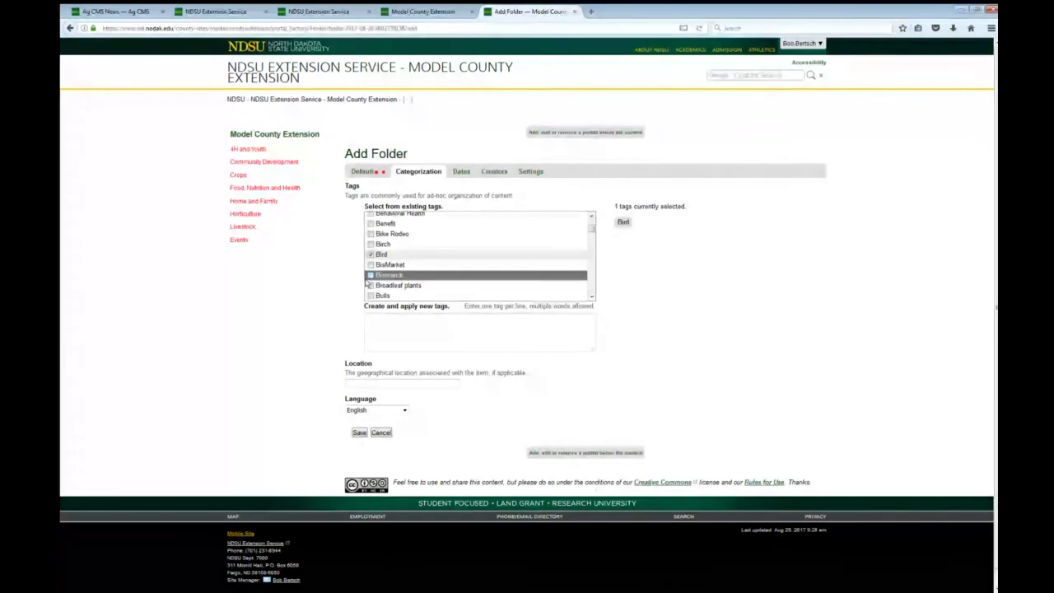
pyautogui.click(370, 276)
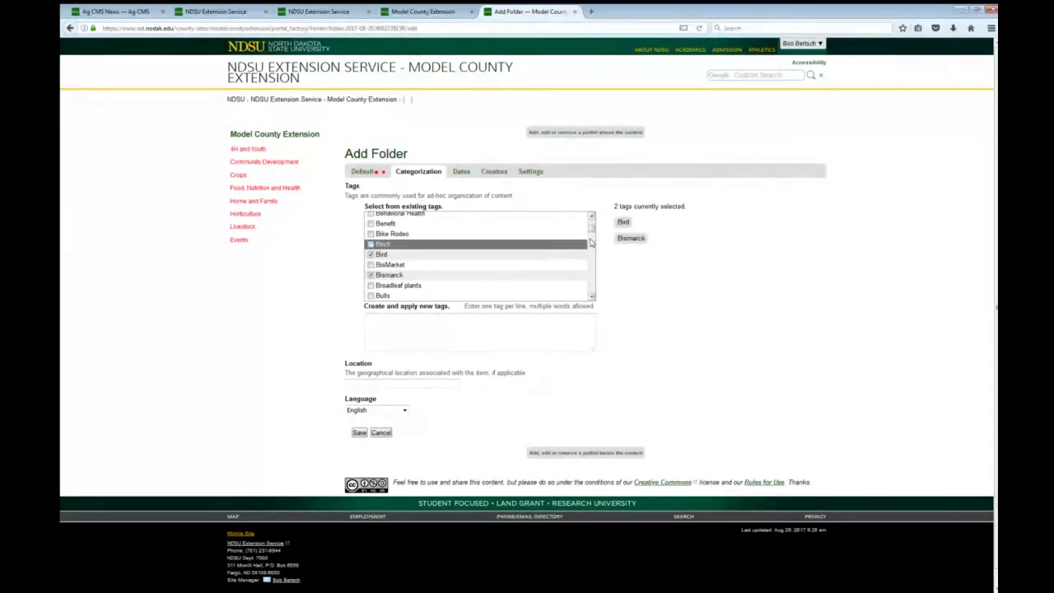
# Step: Create a new 'Test page' tag, then bring up the folder's Dates section
pyautogui.click(427, 322)
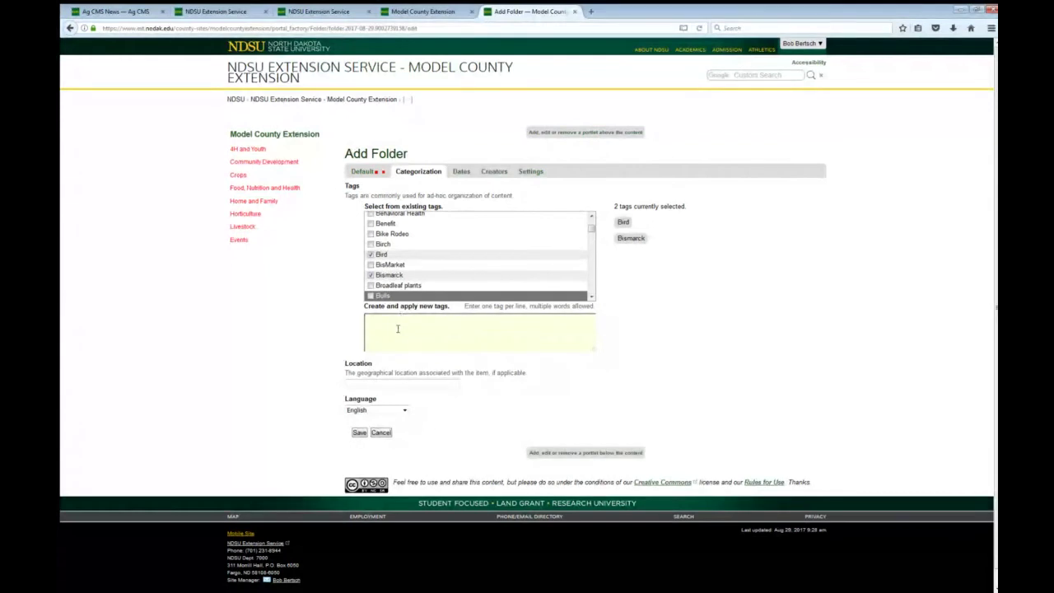
pyautogui.write('Test page')
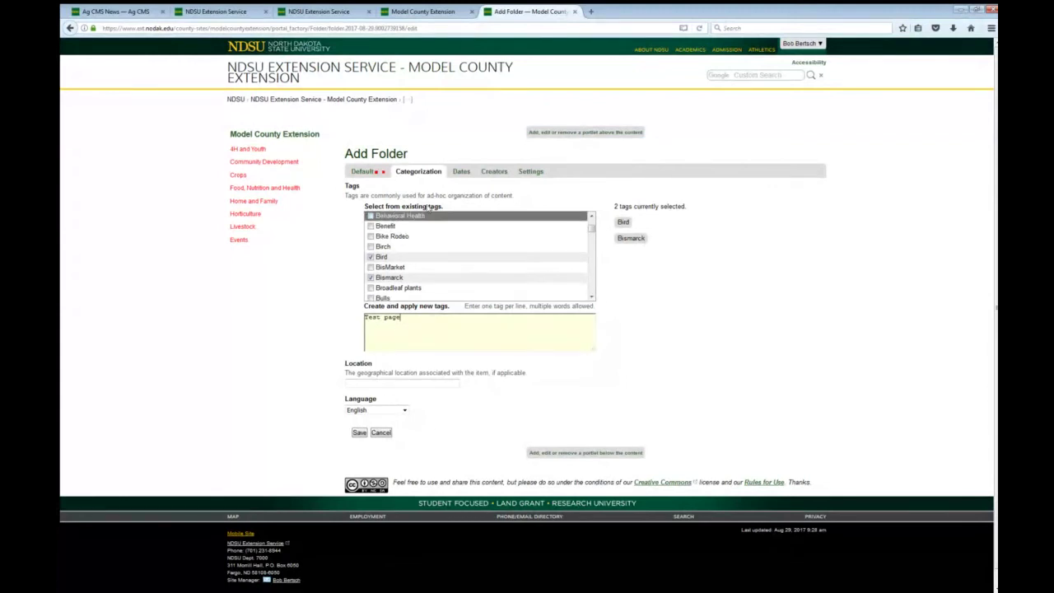
pyautogui.click(462, 176)
pyautogui.click(462, 176)
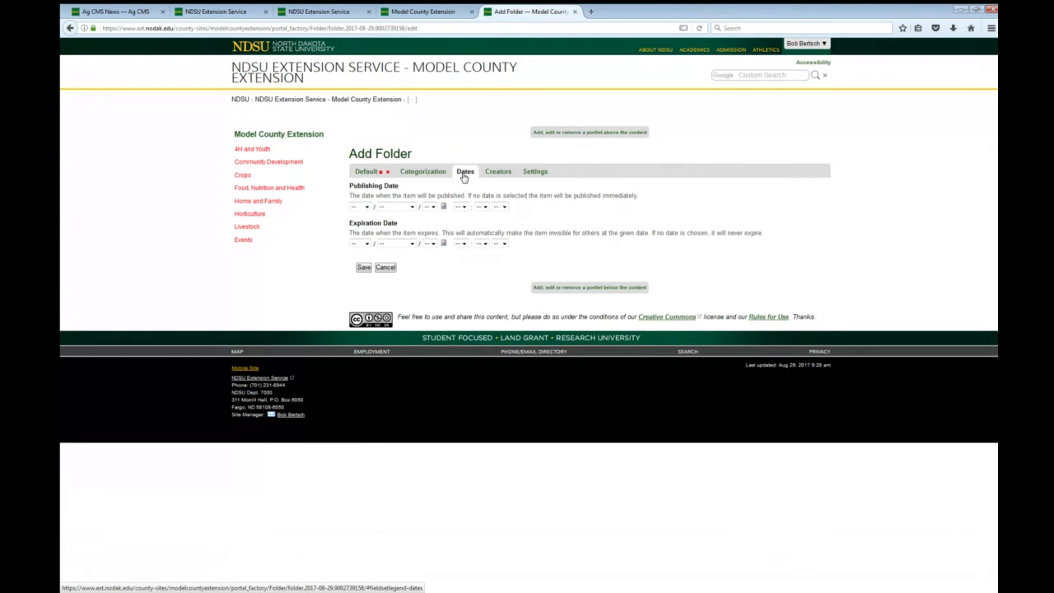
# Step: Set the Publishing Date year to 2017 and month to September
pyautogui.click(368, 208)
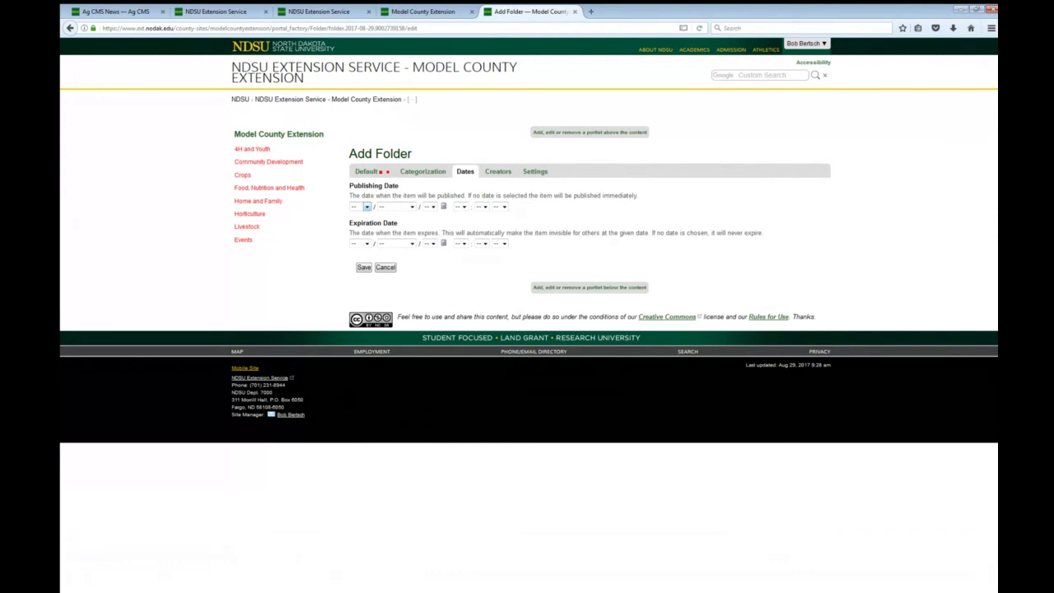
pyautogui.click(335, 395)
pyautogui.click(414, 208)
pyautogui.press('Return')
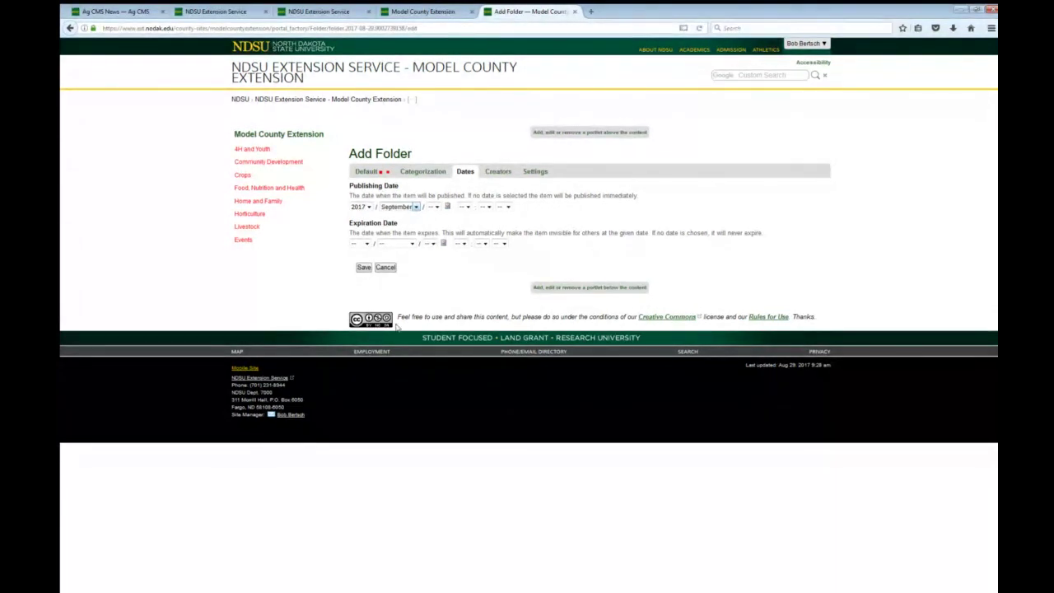
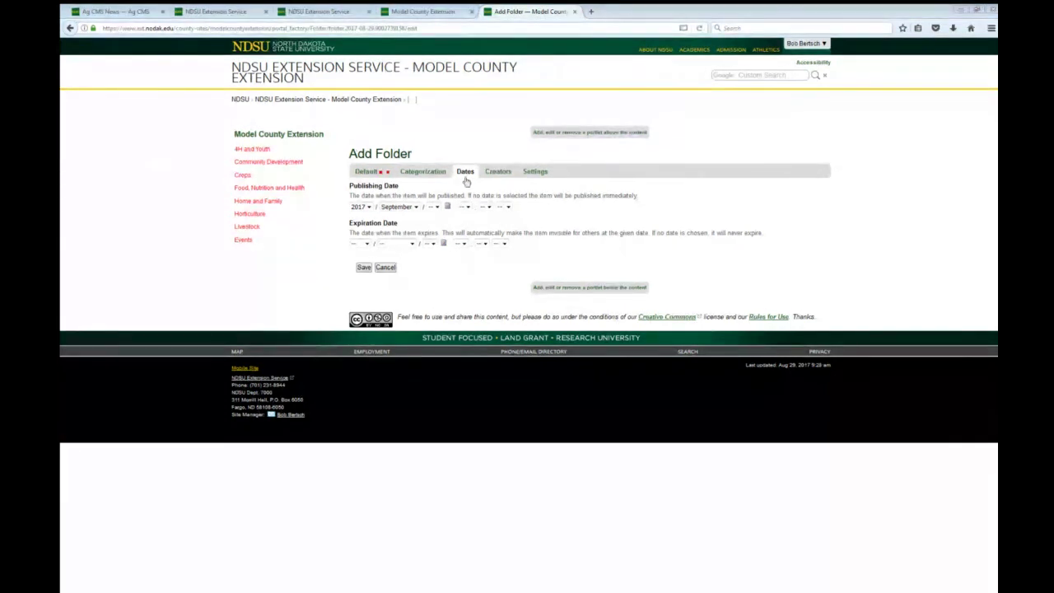
# Step: Switch the Add Folder form to its Creators section to show creators, contributors and rights
pyautogui.click(497, 171)
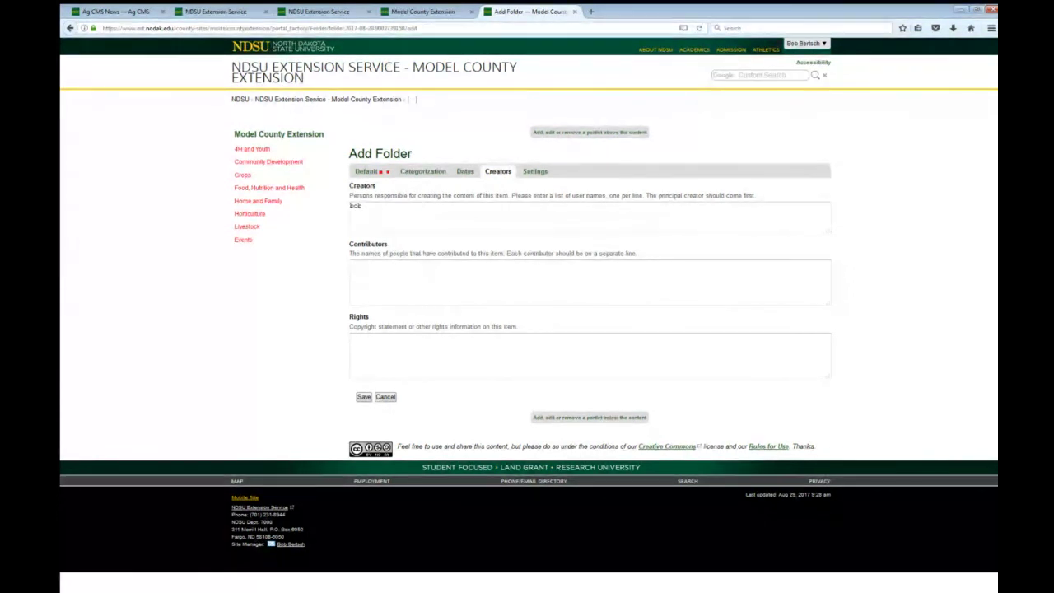
# Step: Show the folder's Settings: allow comments, exclude from navigation, and next/previous navigation
pyautogui.click(529, 176)
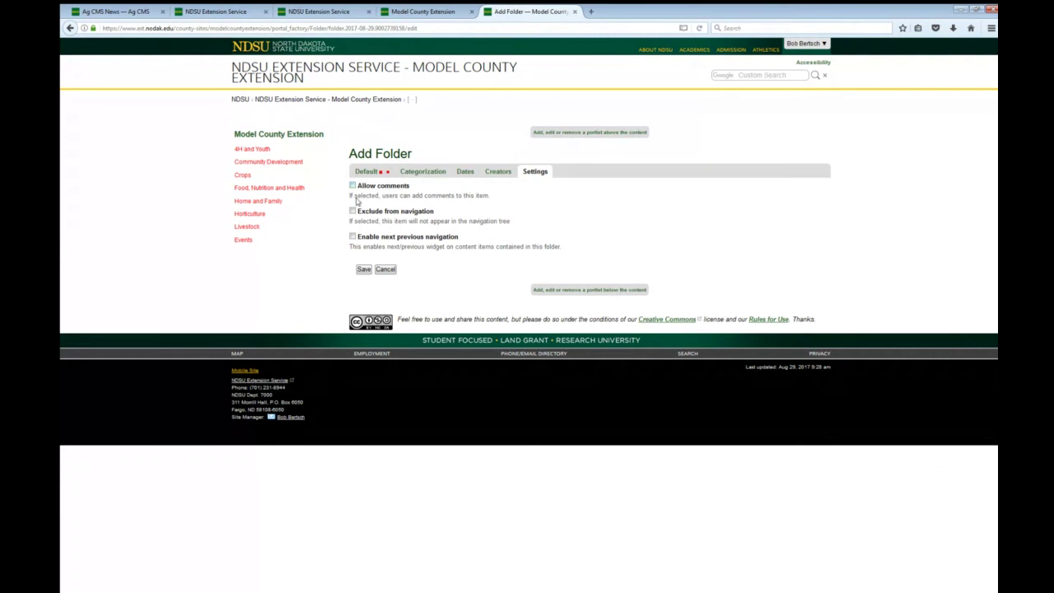
# Step: Save the new 'Test' folder as a private, empty folder
pyautogui.click(364, 269)
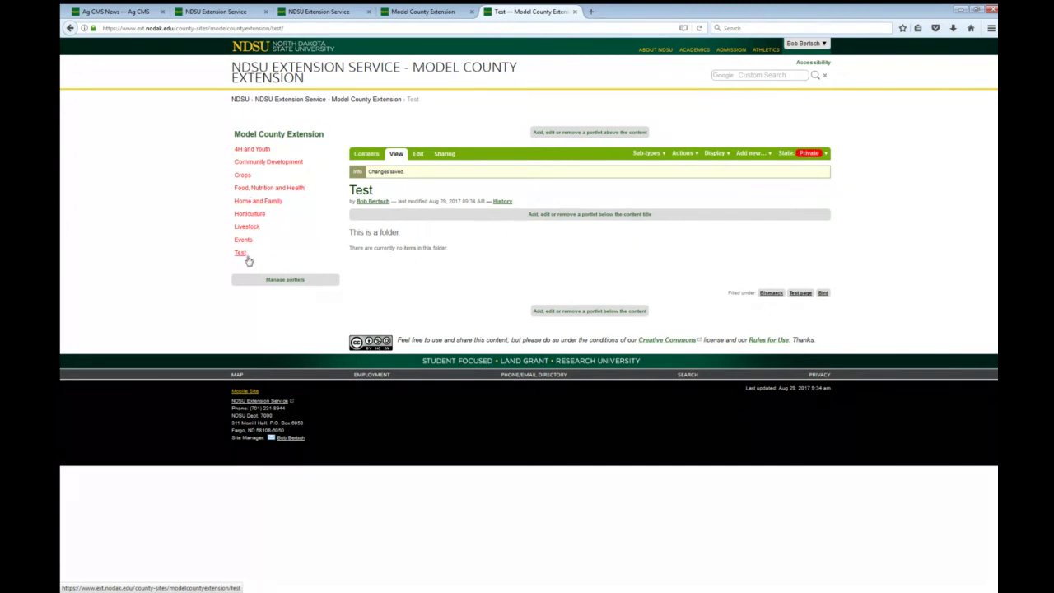
# Step: Add a new Page item inside the Test folder
pyautogui.click(751, 155)
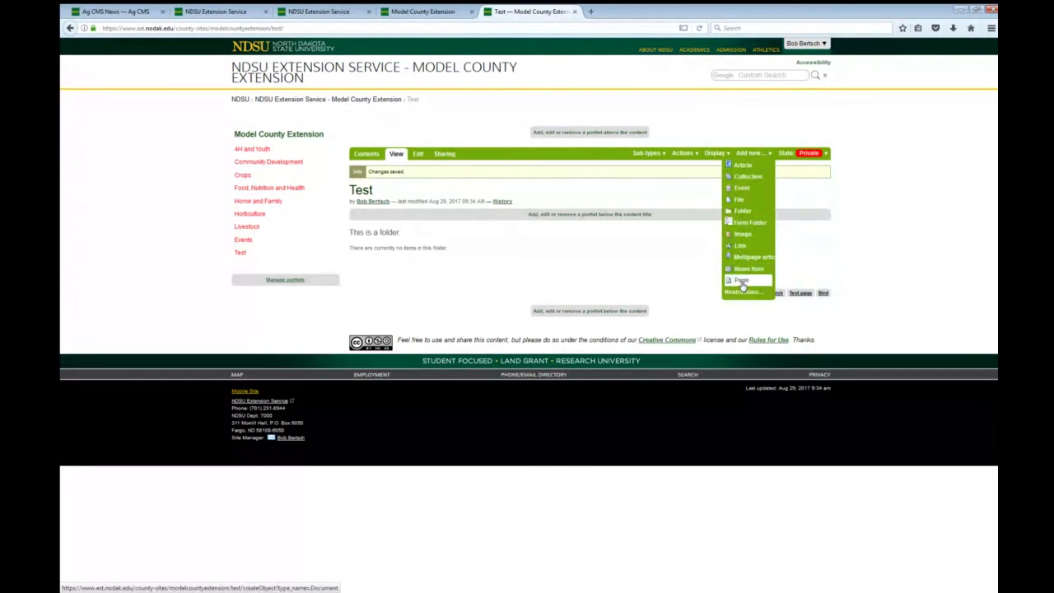
pyautogui.click(740, 280)
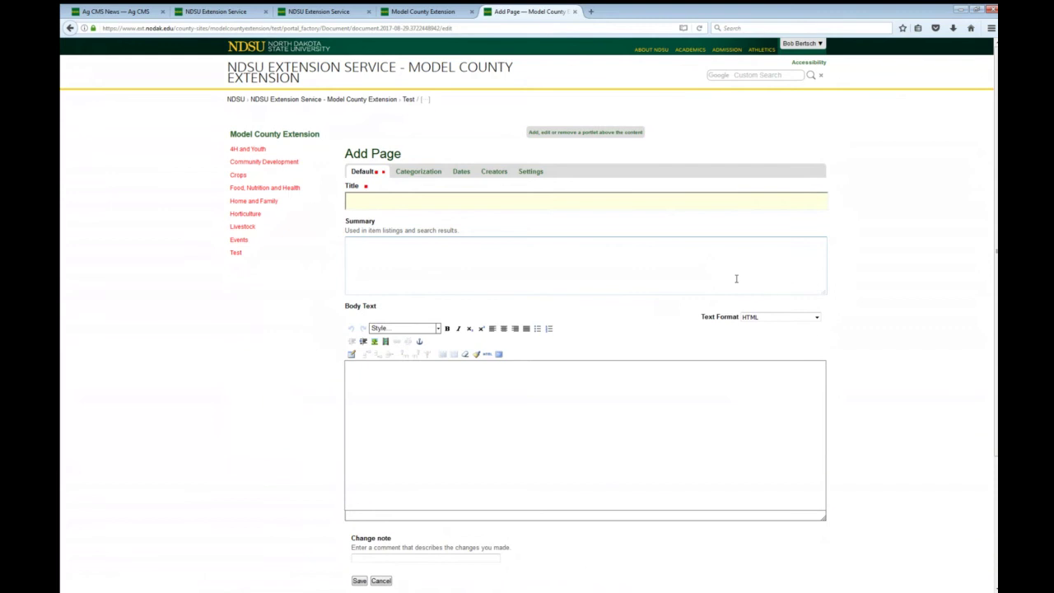
# Step: Title the page 'Page' with the summary 'This is a page.'
pyautogui.write('Page')
pyautogui.click(362, 252)
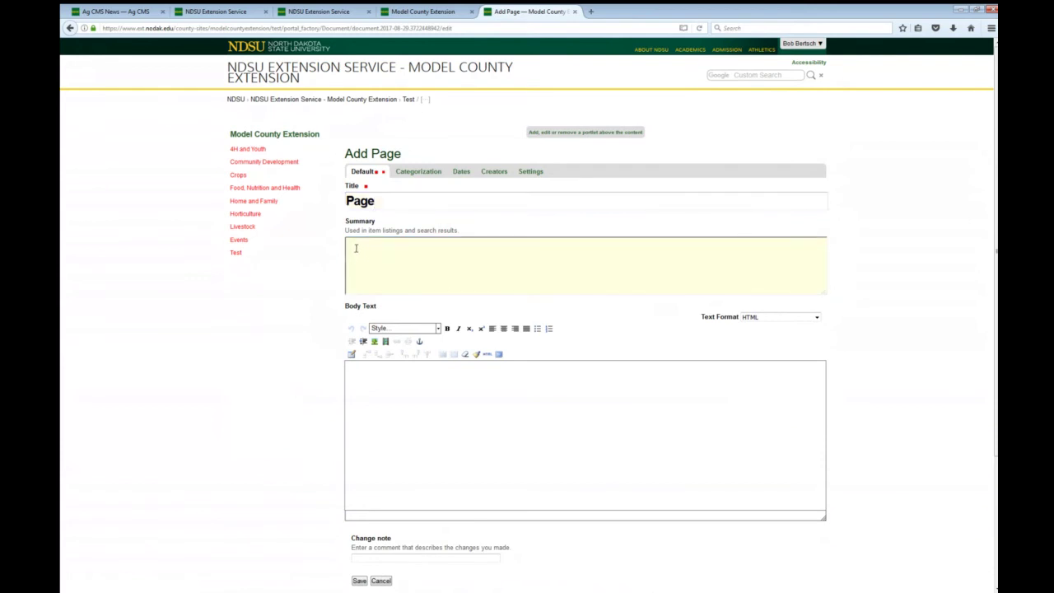
pyautogui.write('This is a page.')
pyautogui.click(363, 375)
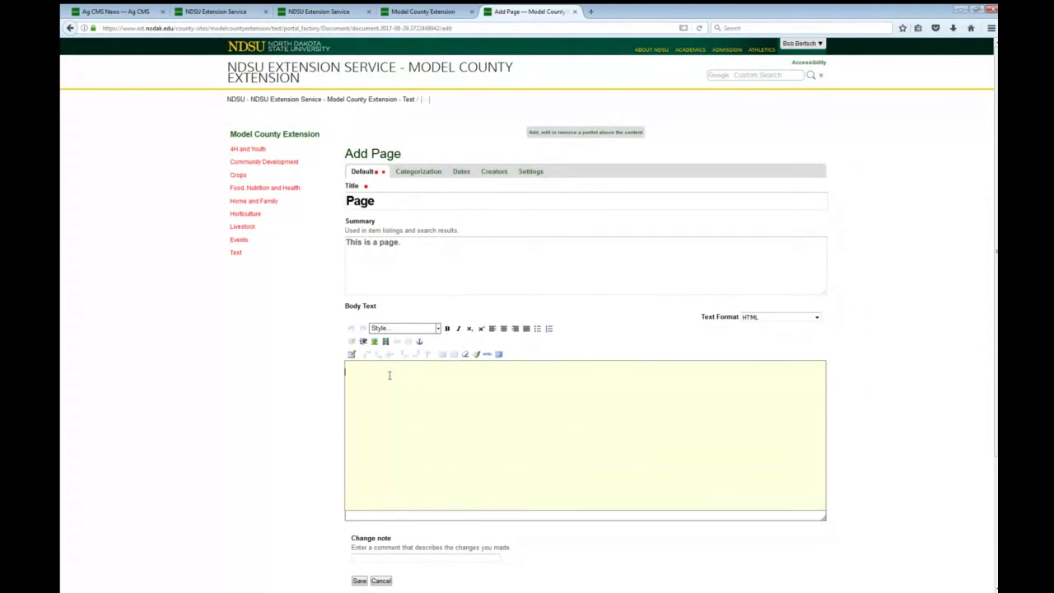
# Step: Type a line of random filler text into the body and select it
pyautogui.write('lkjhsadkjha sldhalkjs hdlkasjhd lkjaslkjdhas lkjdh 9wq hdqw hdlhqwih diqhd')
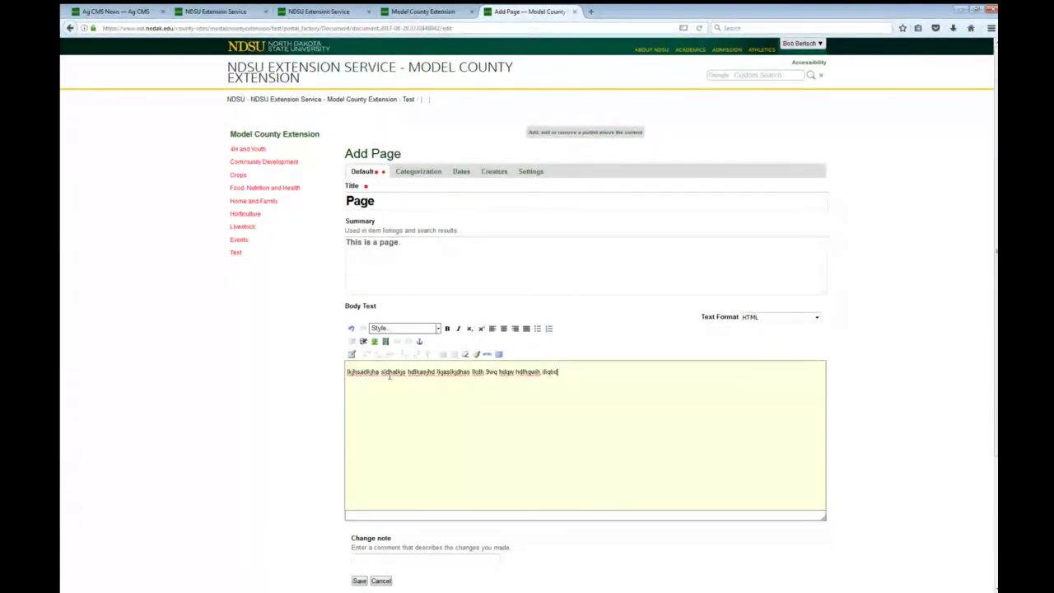
pyautogui.write(' qhdiuq hdiwquh dwqidh oiwqdhiuqw hdiqhw dihqwd hqidhd ia hsiudhsa')
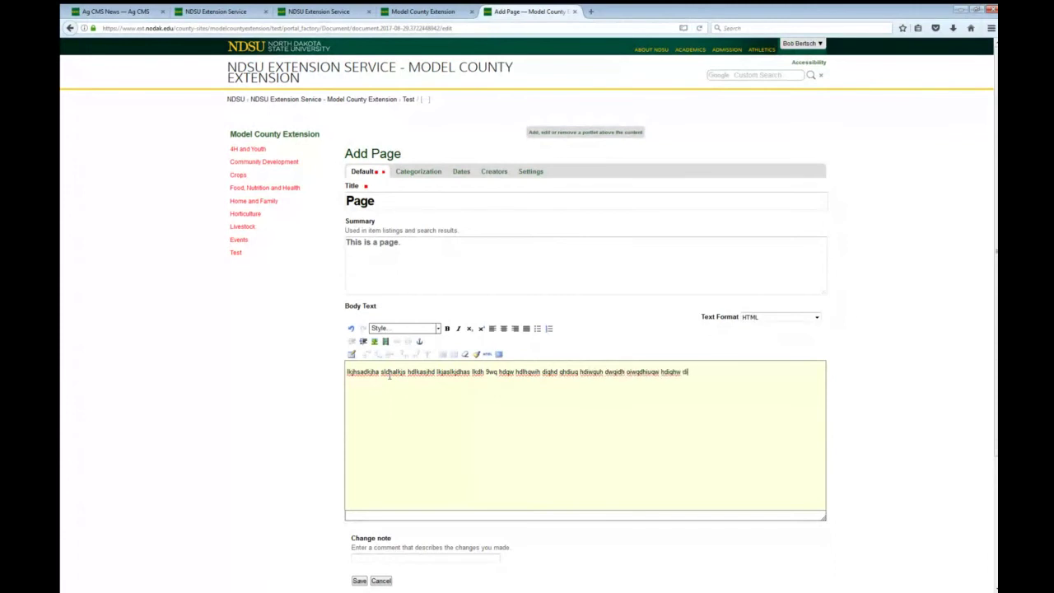
pyautogui.write(' iudah')
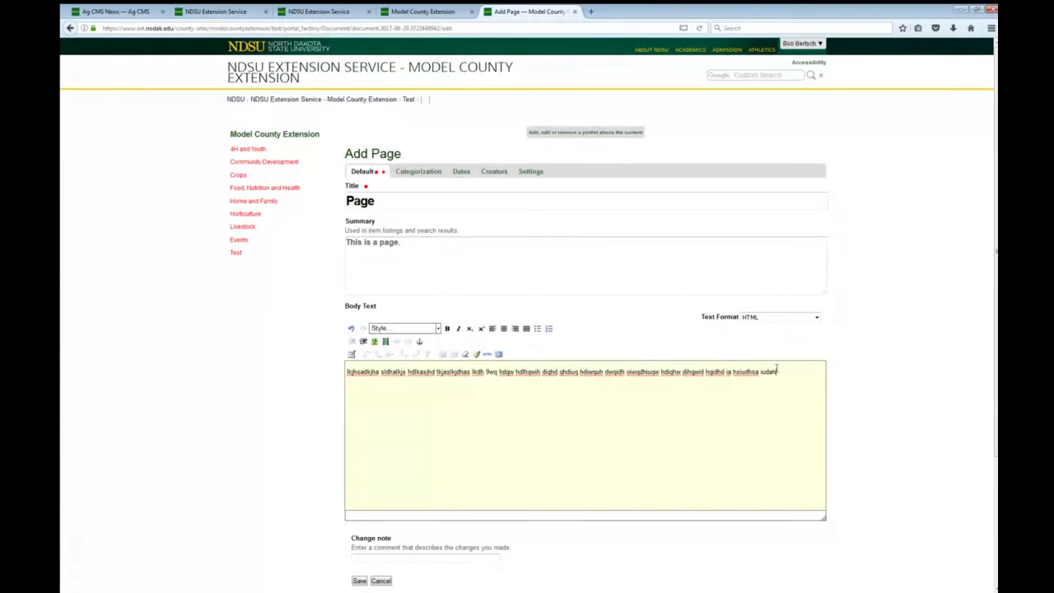
pyautogui.moveTo(777, 371); pyautogui.dragTo(348, 372)
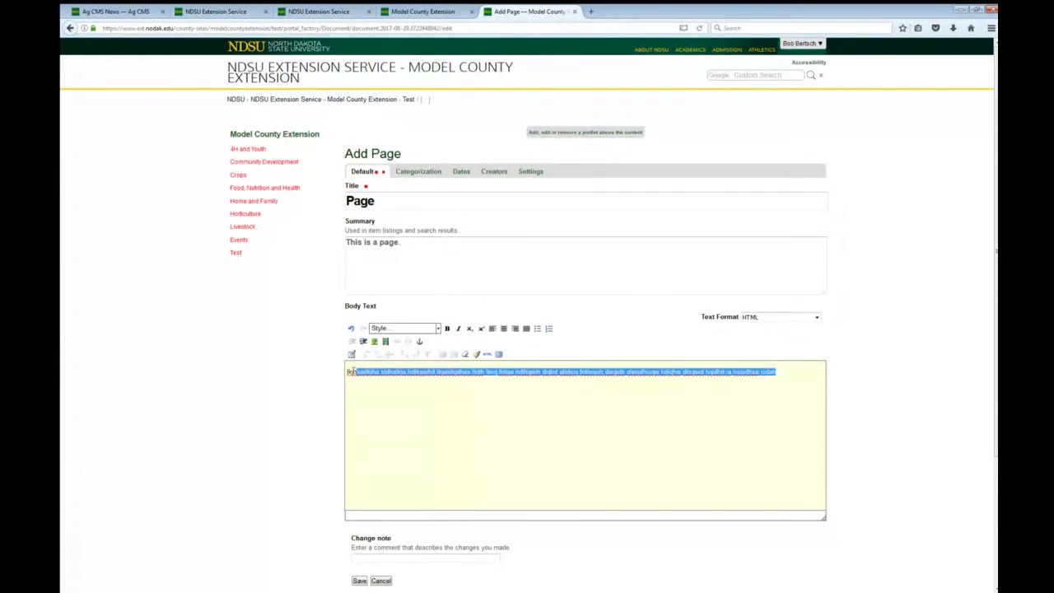
# Step: Open the Style dropdown for the selected body line
pyautogui.click(437, 329)
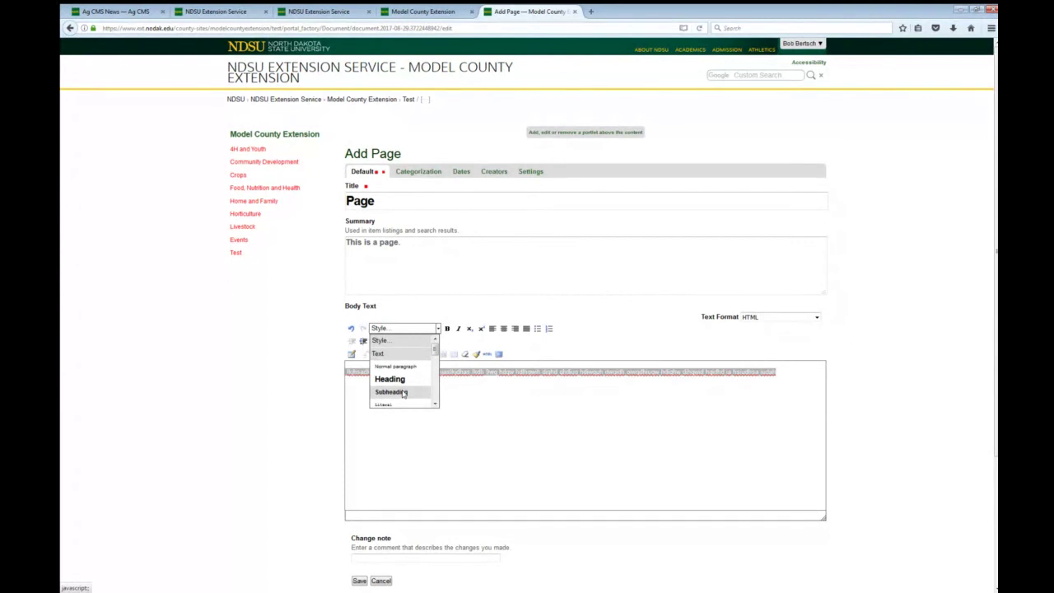
# Step: Close the style list and try centre, right and justify alignment on the body text
pyautogui.click(452, 301)
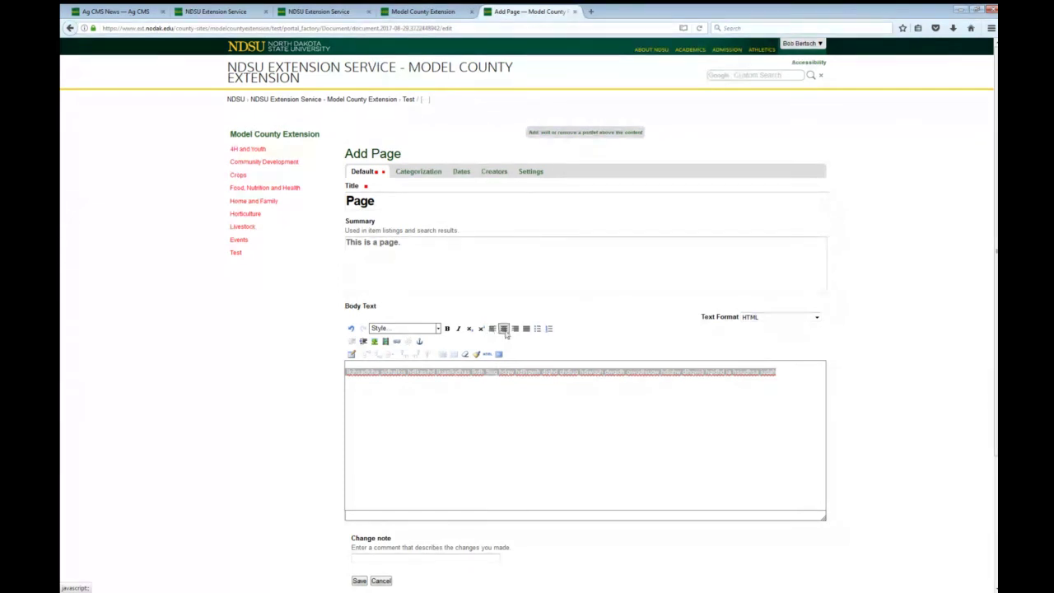
pyautogui.click(505, 330)
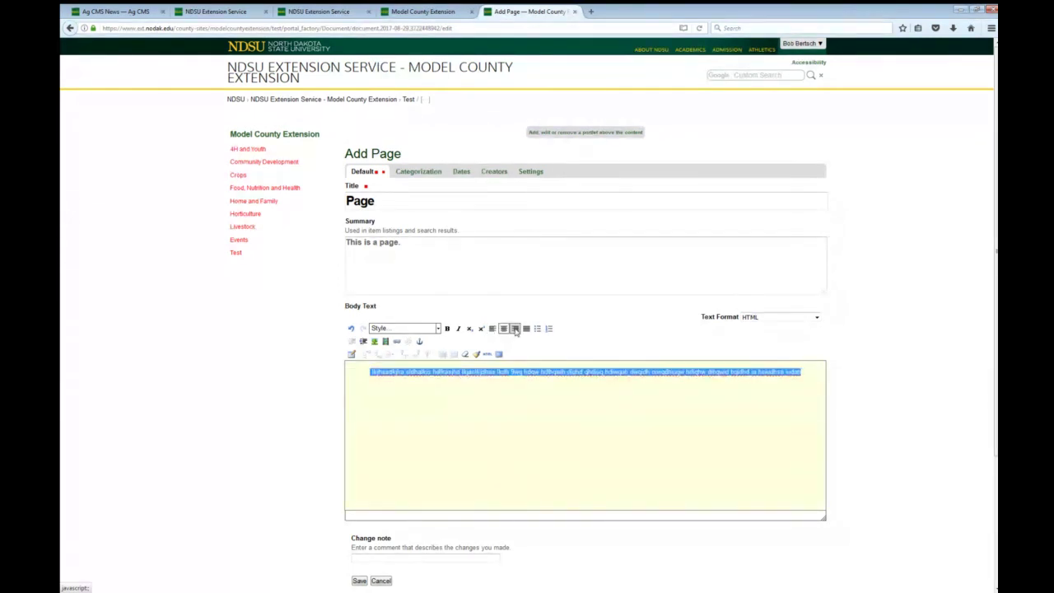
pyautogui.click(515, 329)
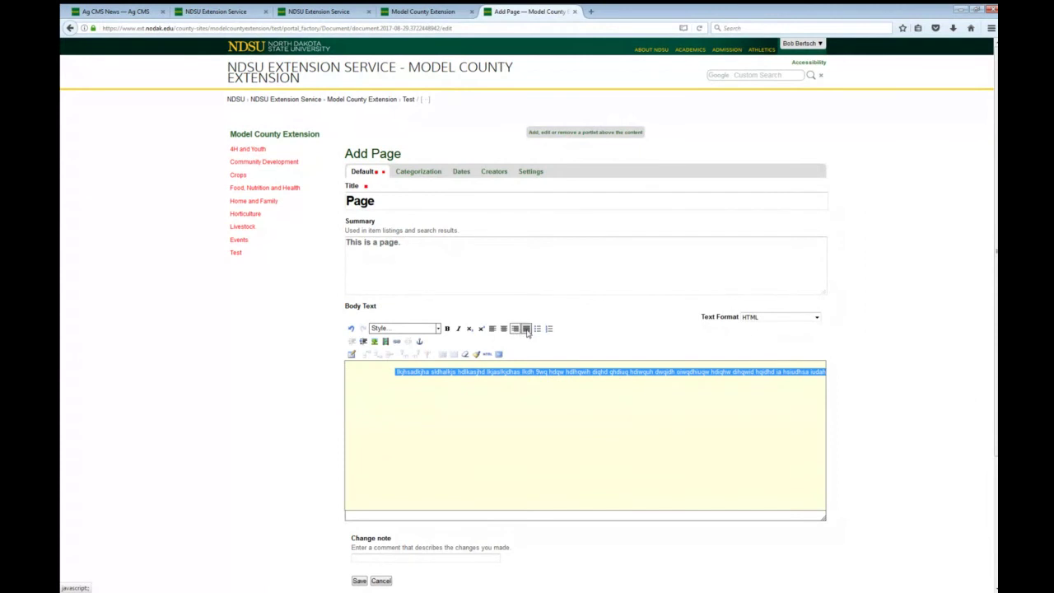
pyautogui.click(527, 328)
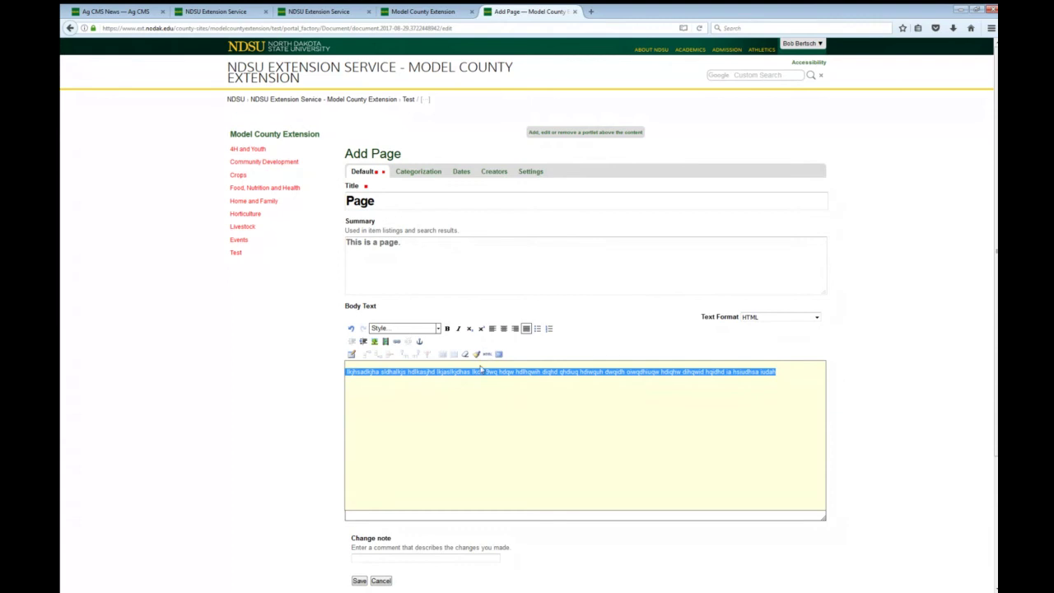
# Step: Add a new line reading 'item 1' below the filler paragraph
pyautogui.click(788, 376)
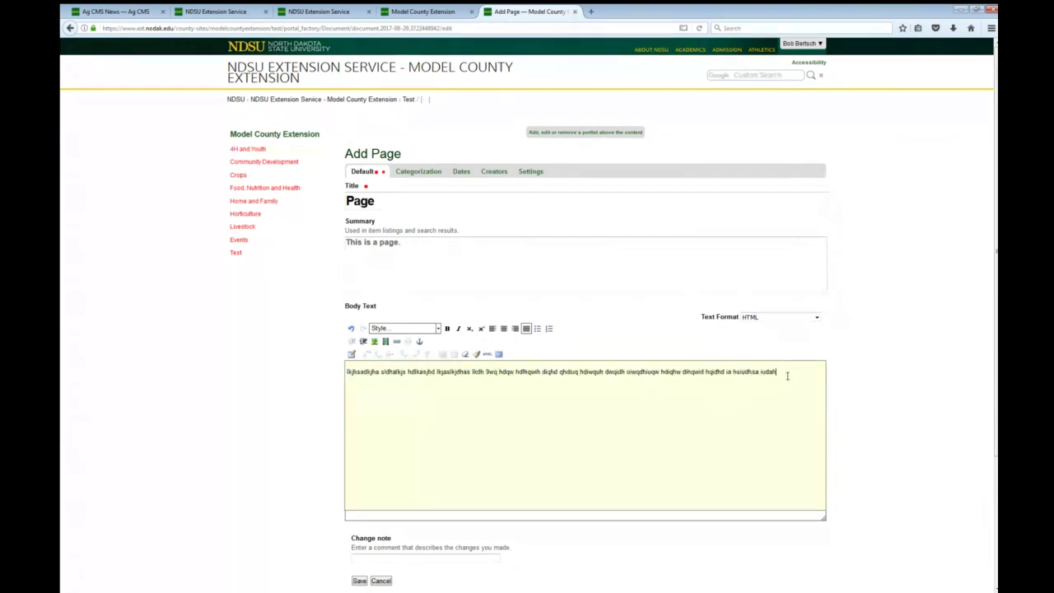
pyautogui.press('Return')
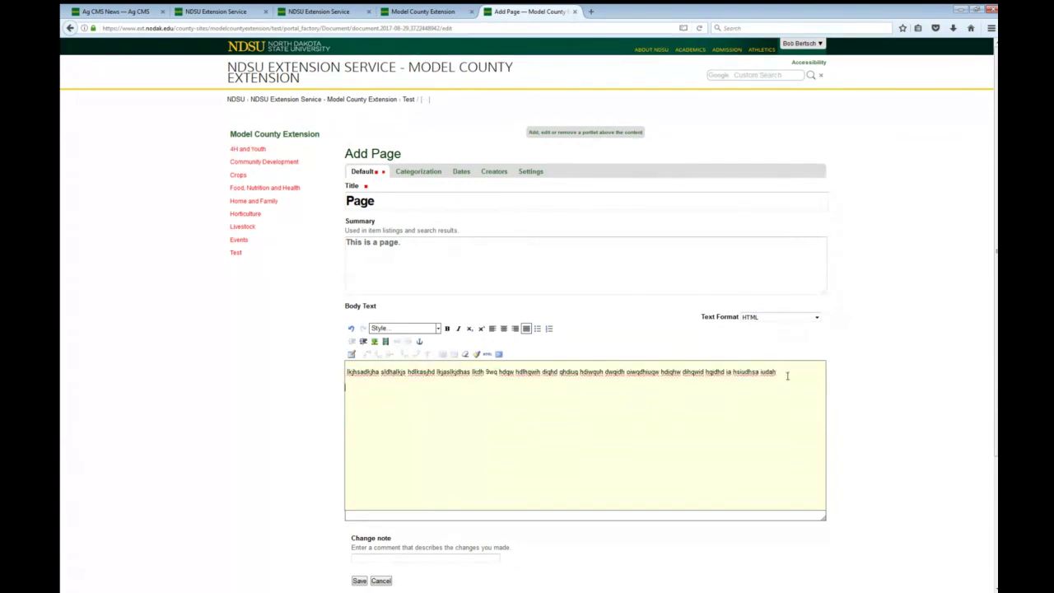
pyautogui.write('item 1')
# Step: Make 'item 1' a bulleted list item and add bullets '2' and a third one
pyautogui.click(369, 388)
pyautogui.moveTo(362, 388); pyautogui.dragTo(343, 388)
pyautogui.click(537, 328)
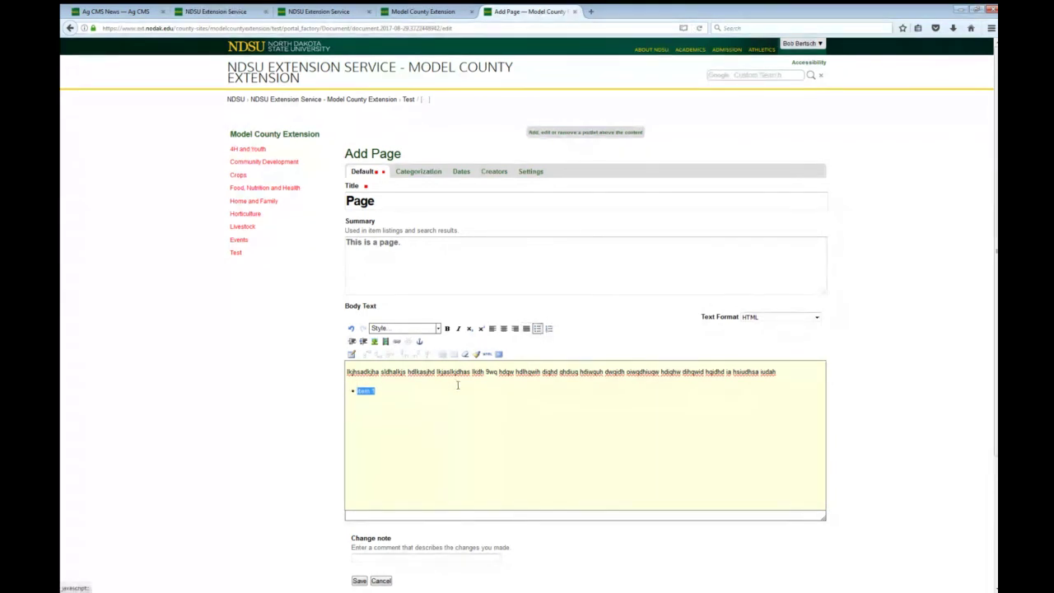
pyautogui.click(396, 390)
pyautogui.press('Return')
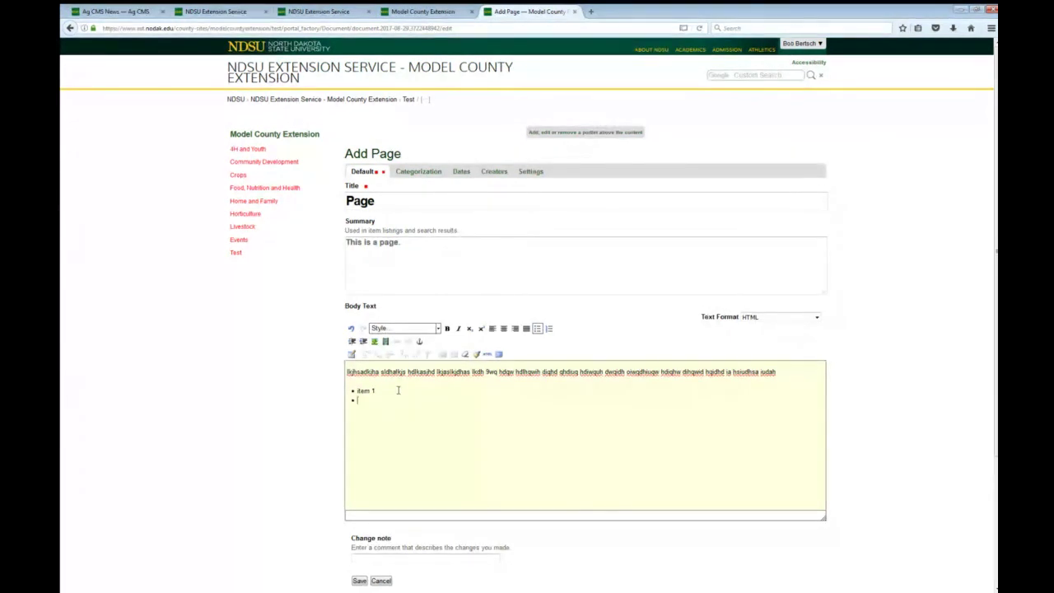
pyautogui.write('2')
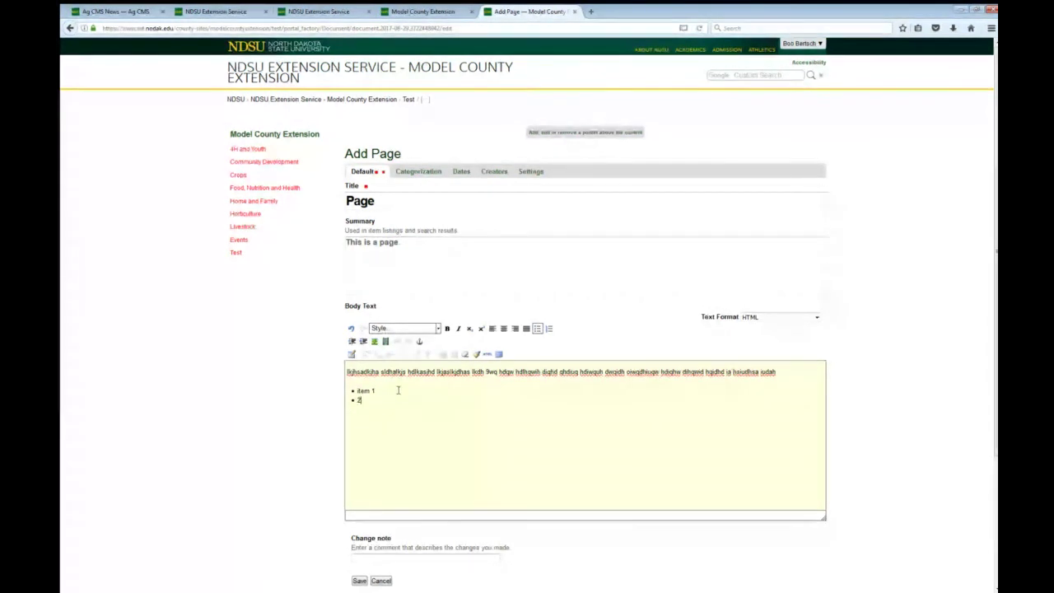
pyautogui.press('Return')
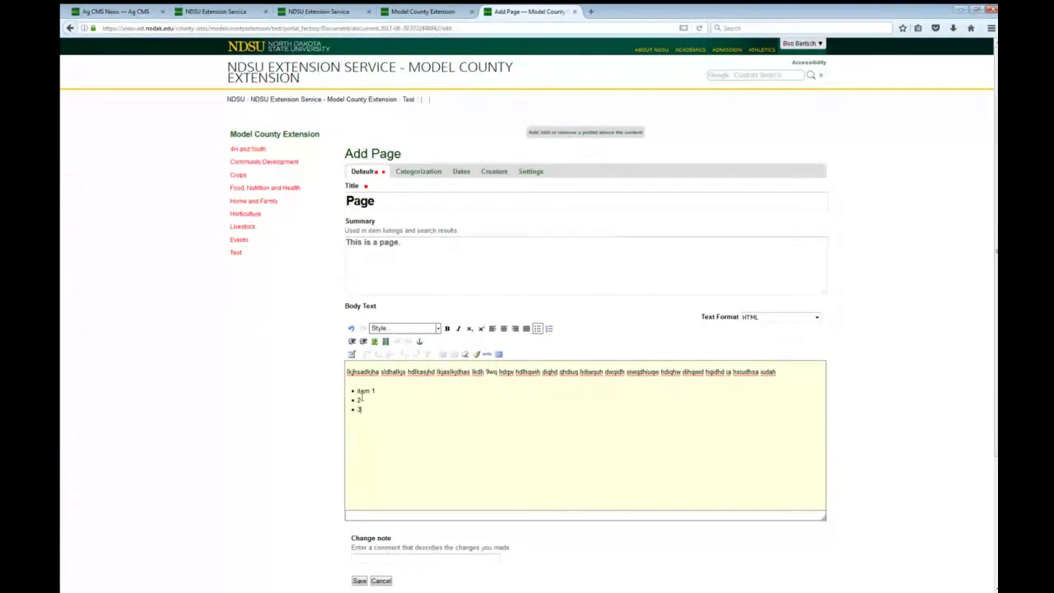
# Step: Indent bullet '2' under item 1, then outdent it back to the top level
pyautogui.click(362, 399)
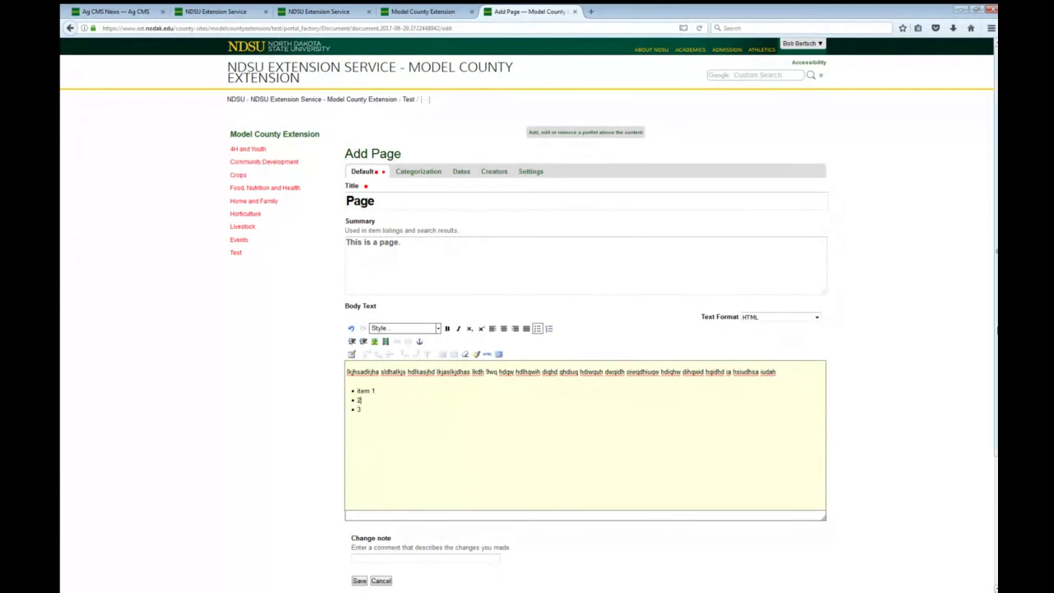
pyautogui.click(363, 342)
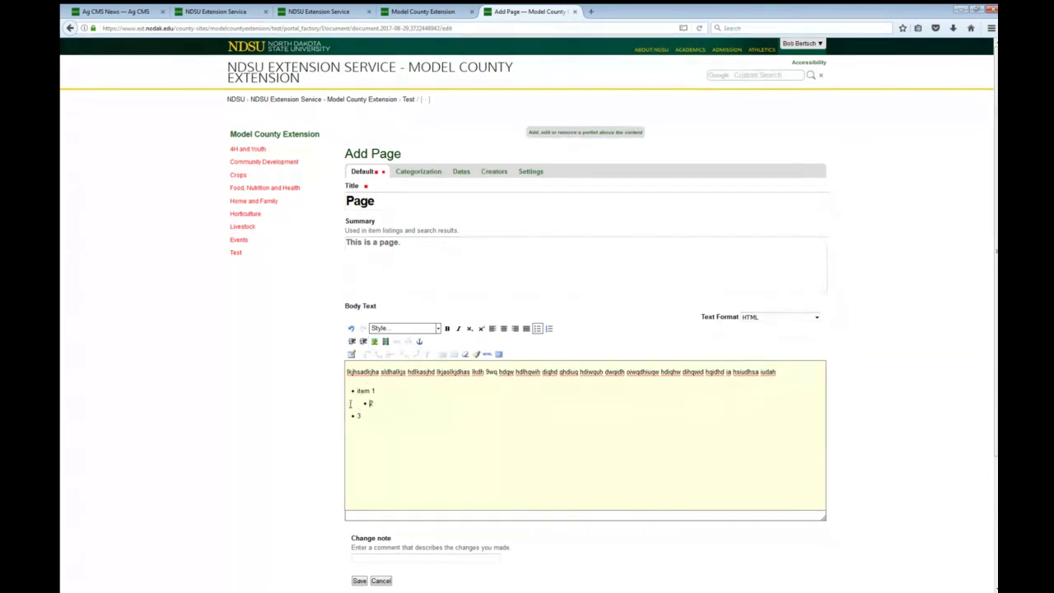
pyautogui.click(356, 391)
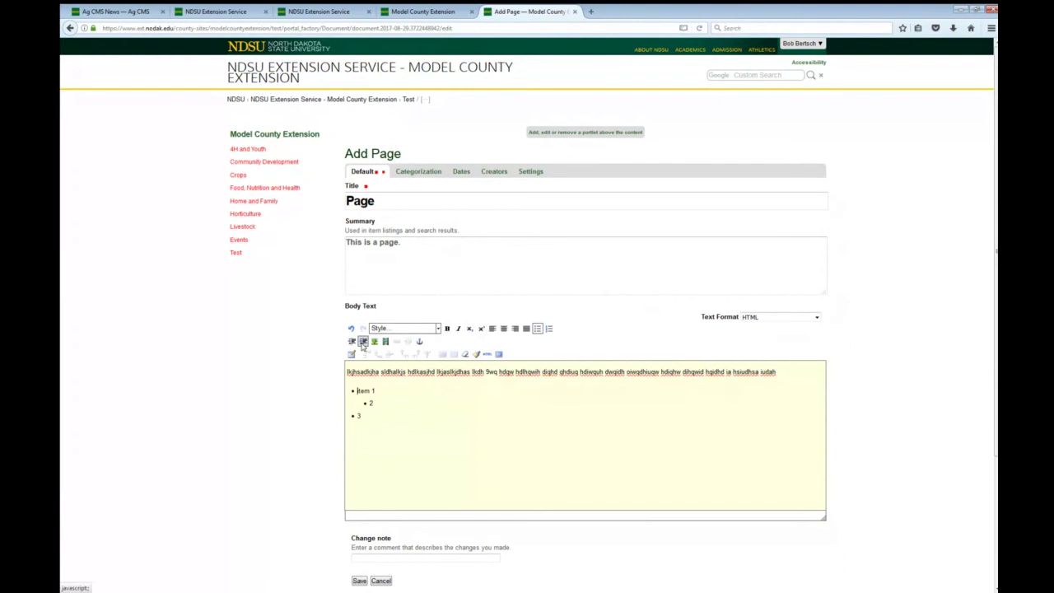
pyautogui.click(371, 402)
pyautogui.click(352, 341)
pyautogui.click(352, 341)
# Step: Split the first word 'lkjhsadkjha' onto its own line and make it a Heading
pyautogui.click(379, 371)
pyautogui.press('Return')
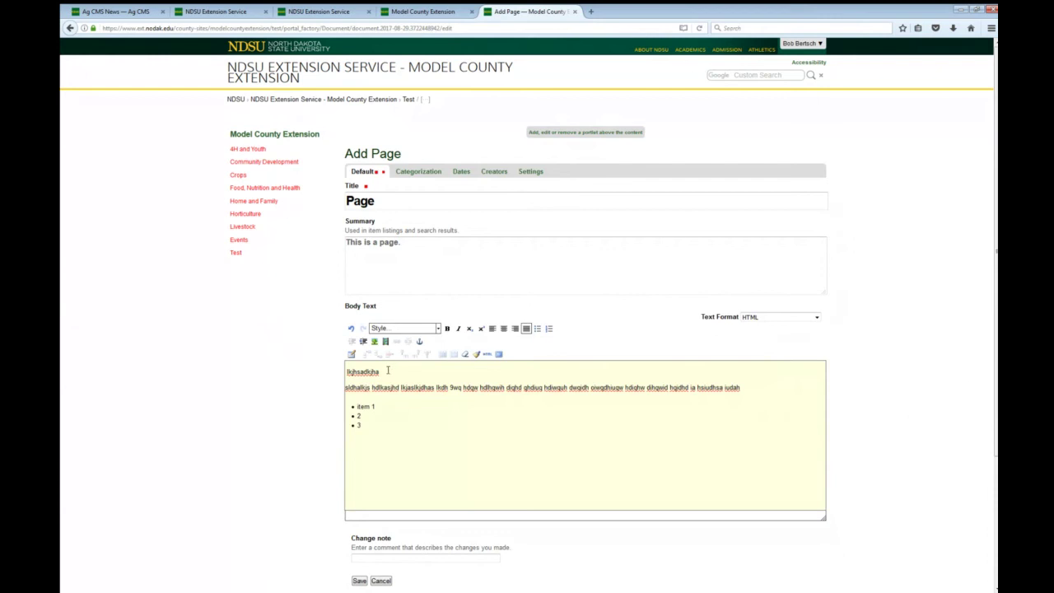
pyautogui.moveTo(381, 372); pyautogui.dragTo(322, 379)
pyautogui.click(437, 328)
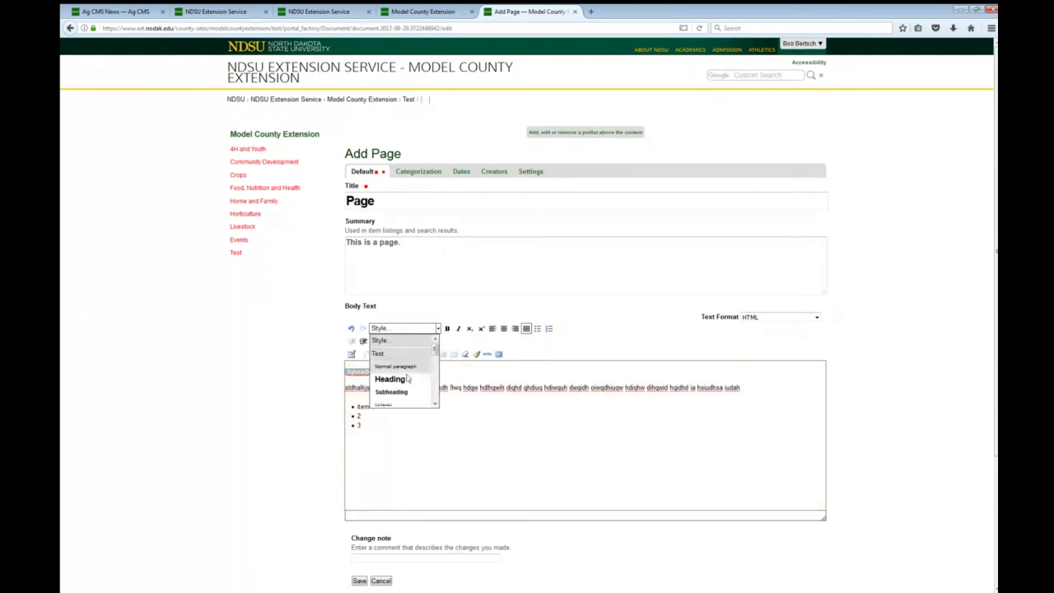
pyautogui.click(406, 379)
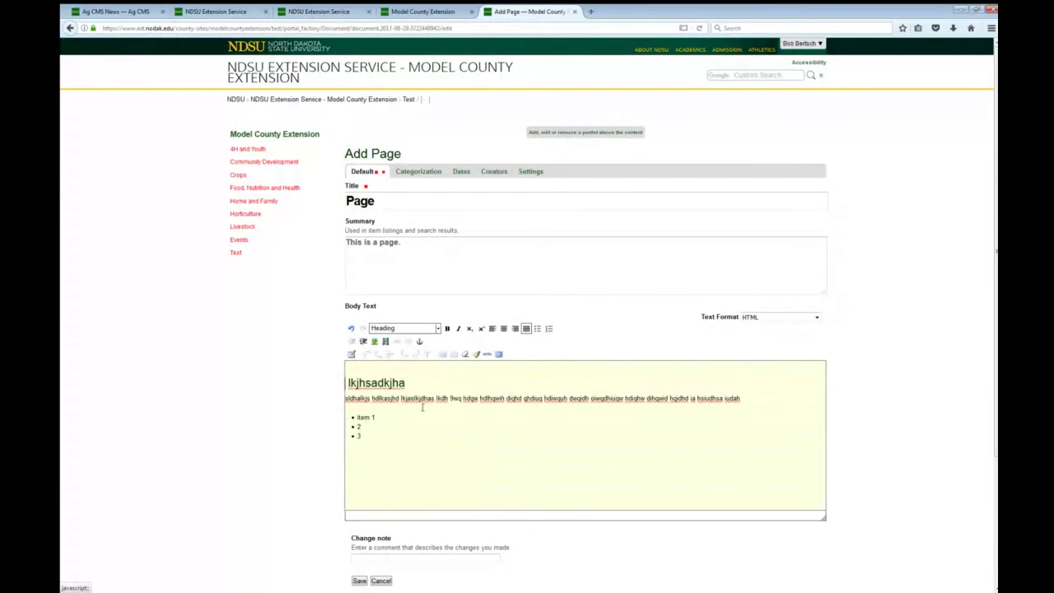
# Step: Put 'hdlhqwih' on its own line, bold it, and style it as a Subheading
pyautogui.click(479, 397)
pyautogui.press('Return')
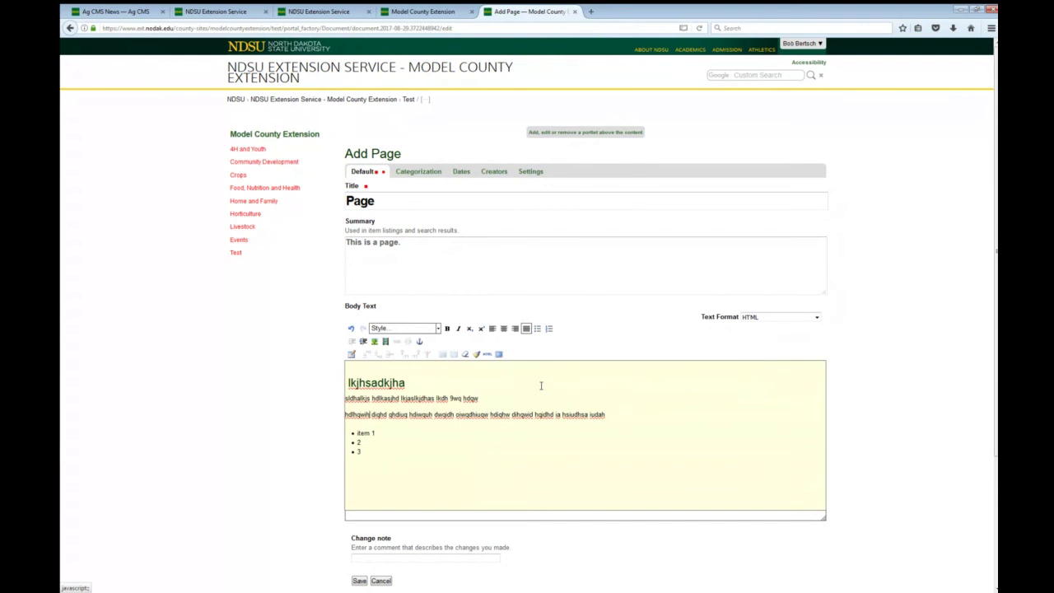
pyautogui.press('Return')
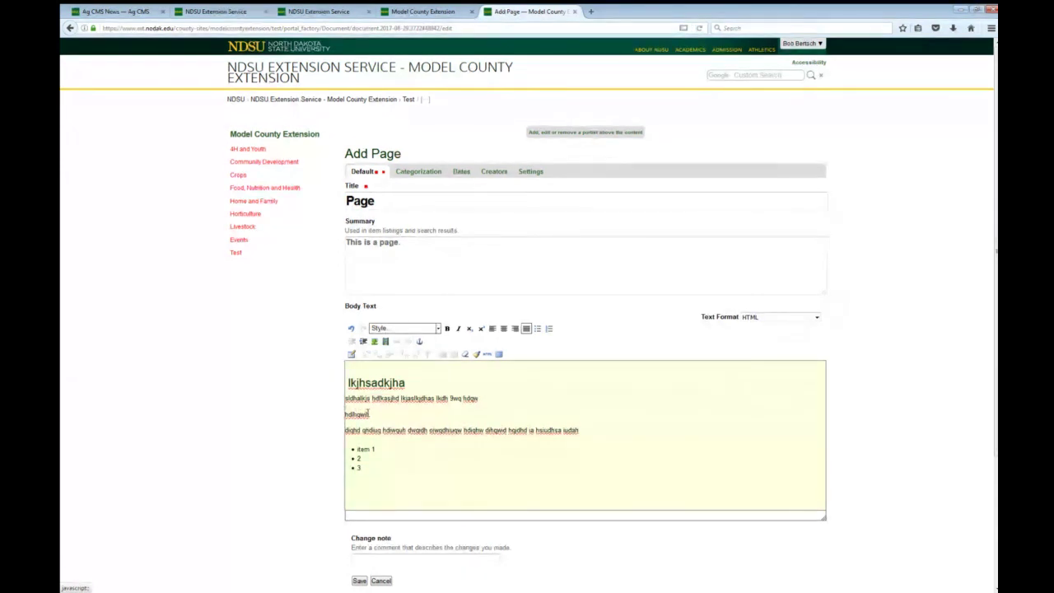
pyautogui.moveTo(369, 414); pyautogui.dragTo(345, 415)
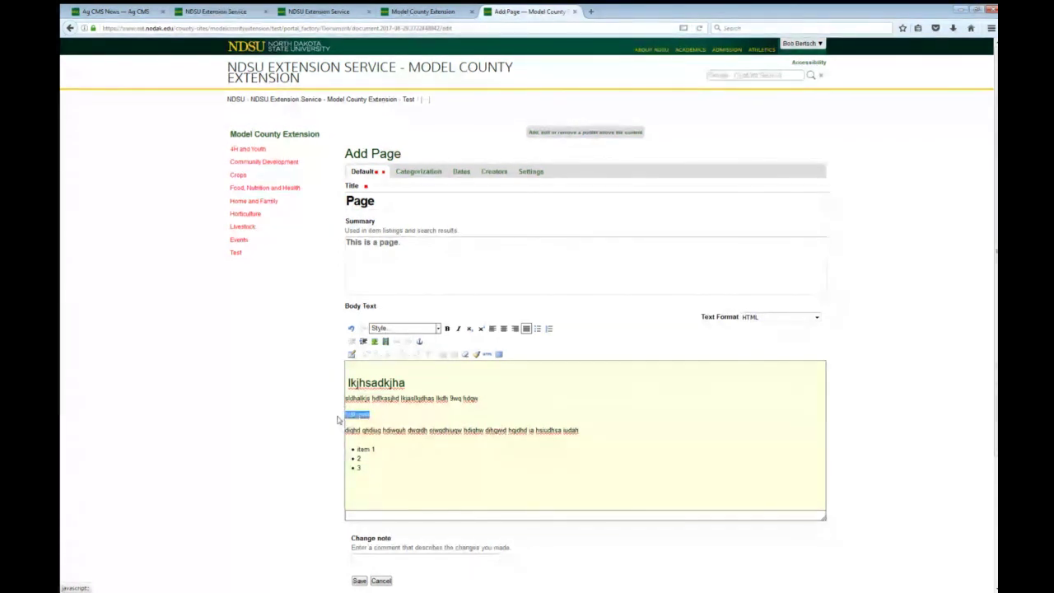
pyautogui.click(442, 330)
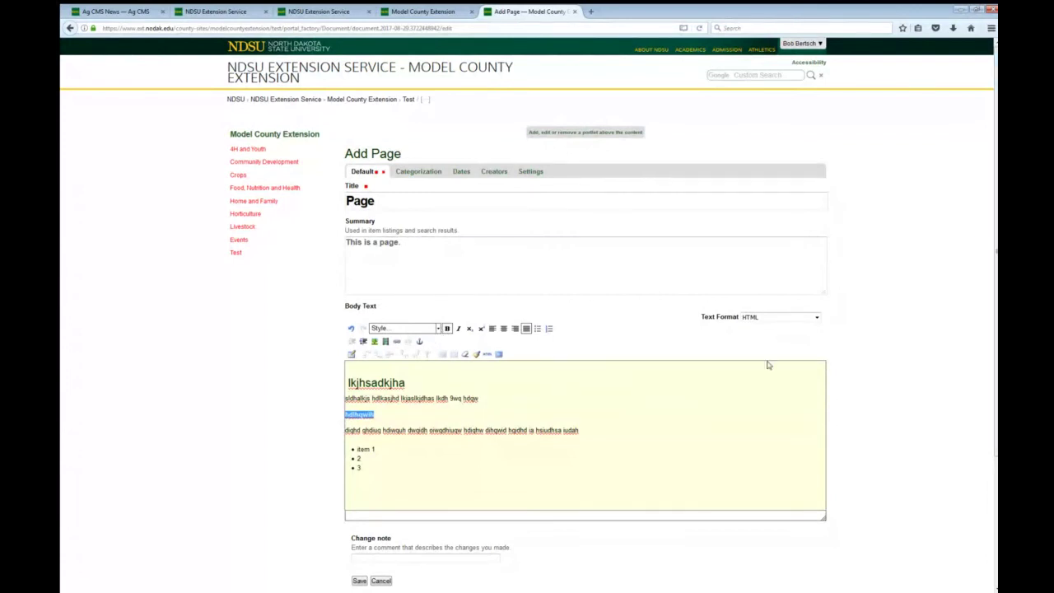
pyautogui.click(439, 328)
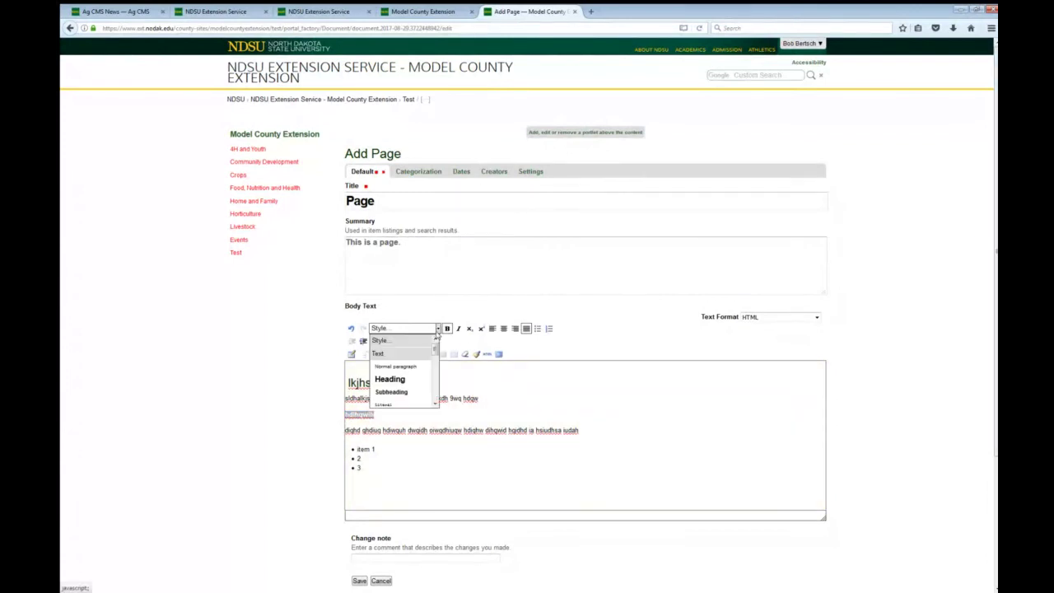
pyautogui.click(392, 392)
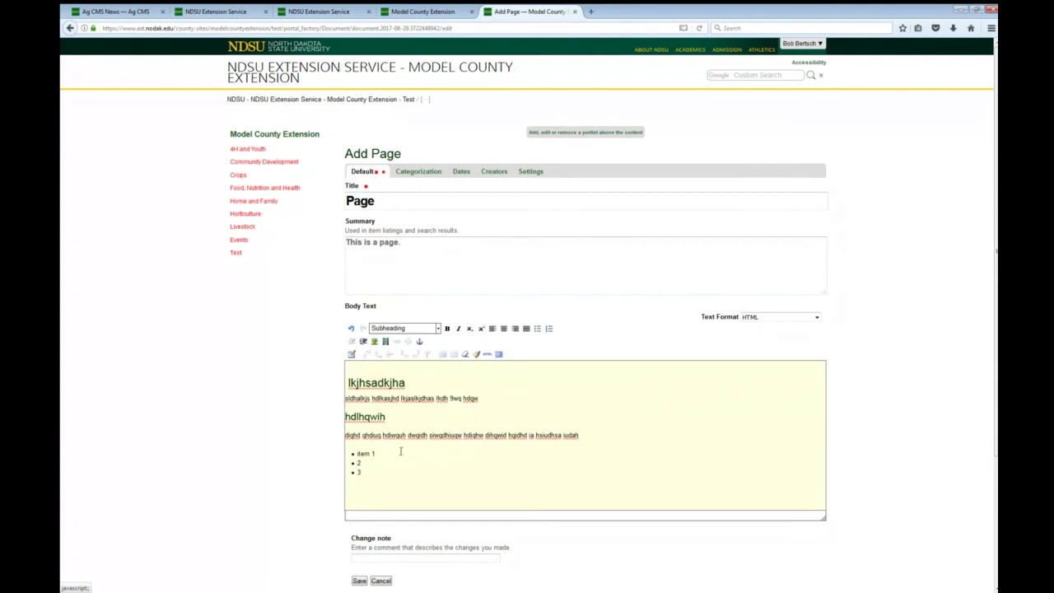
# Step: Bold a phrase and italicize the word 'iudah' in the last paragraph
pyautogui.moveTo(494, 434); pyautogui.dragTo(449, 434)
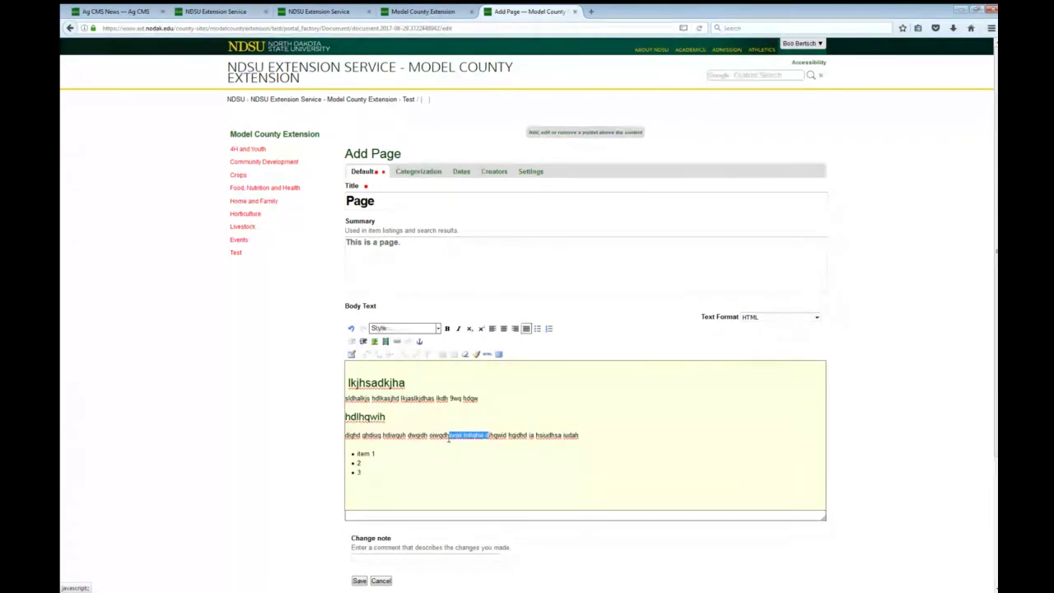
pyautogui.click(447, 328)
pyautogui.moveTo(587, 435); pyautogui.dragTo(569, 435)
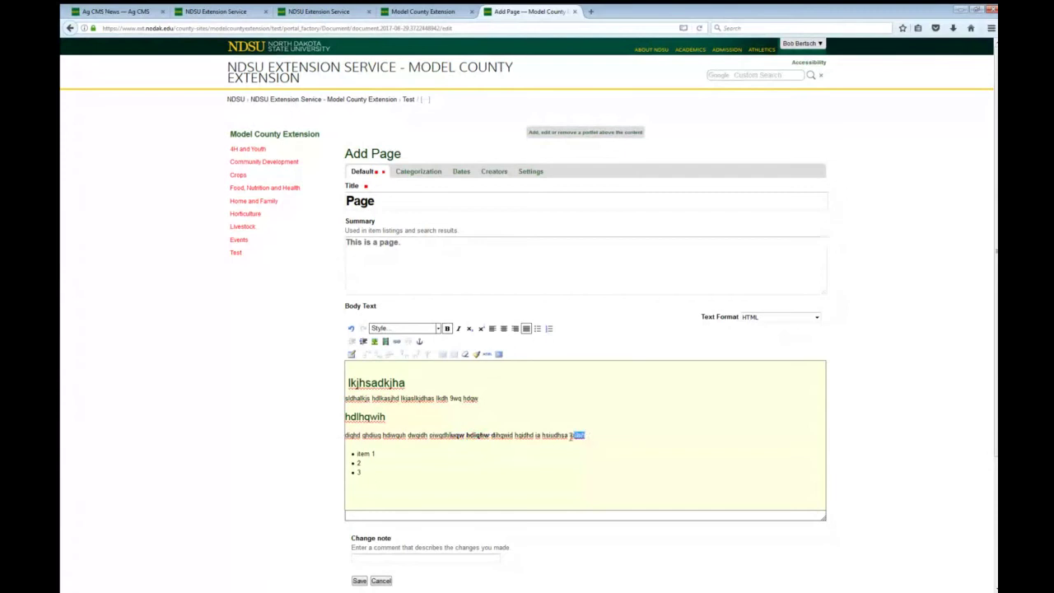
pyautogui.click(458, 329)
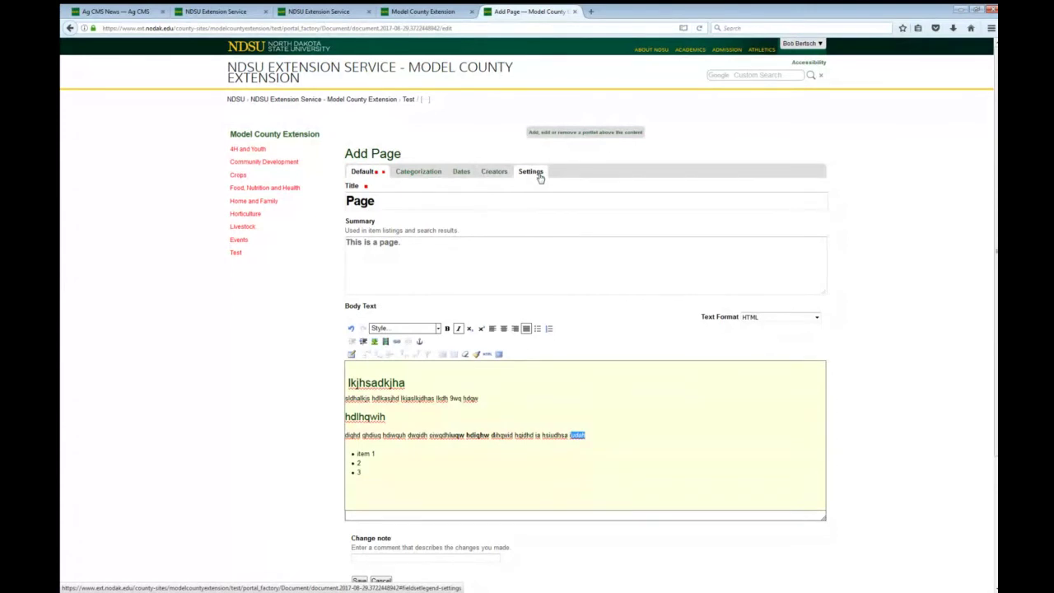
pyautogui.scroll(-3, 288, 453)
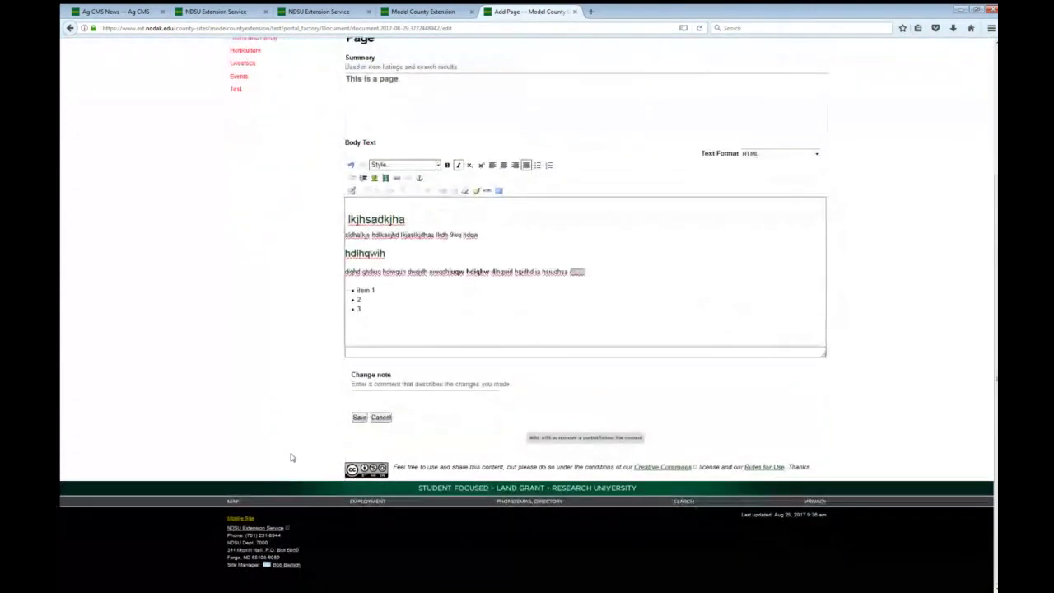
# Step: Save the formatted Test page and go back to the Model County Extension home page
pyautogui.click(356, 422)
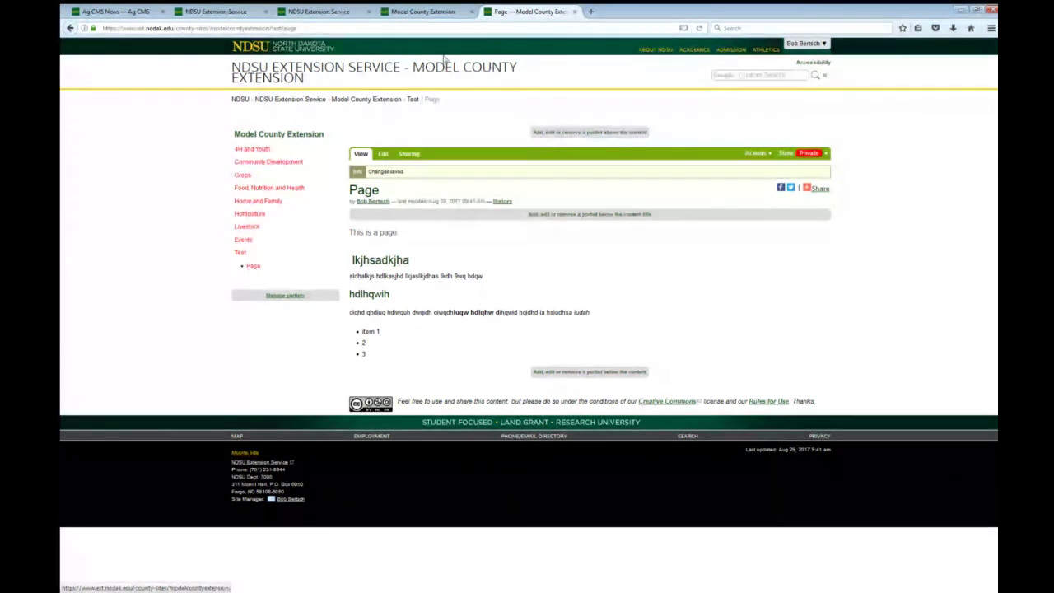
pyautogui.click(306, 136)
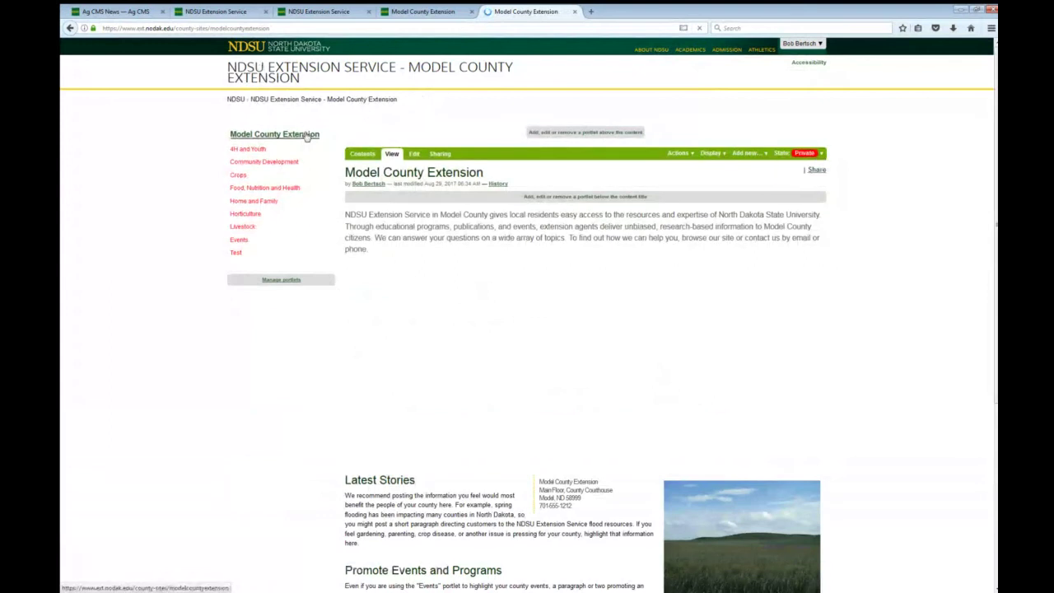
# Step: Open and reload the Test folder so it lists the saved Page
pyautogui.click(236, 256)
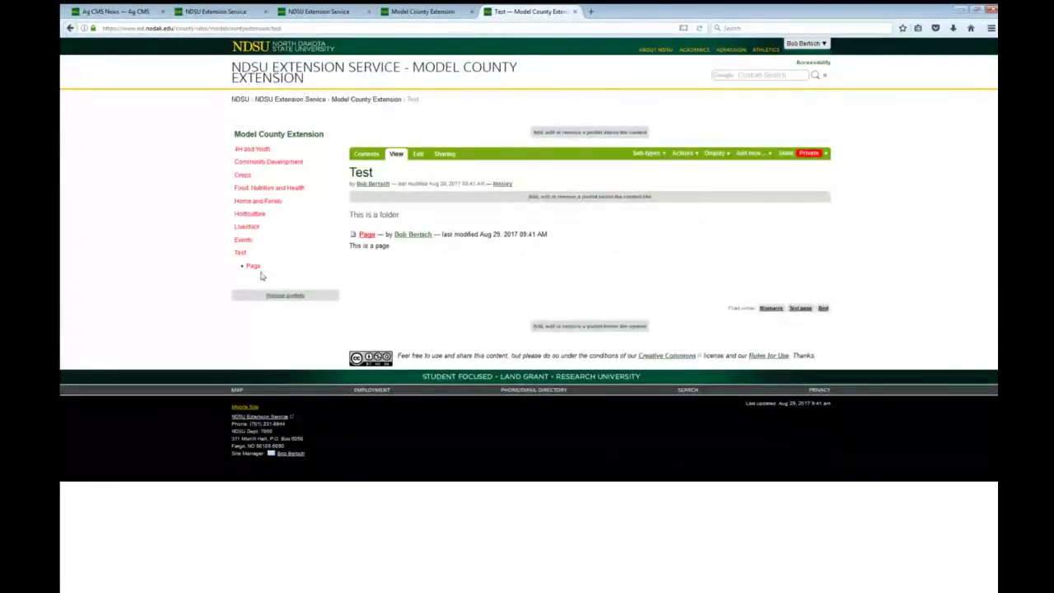
pyautogui.click(241, 256)
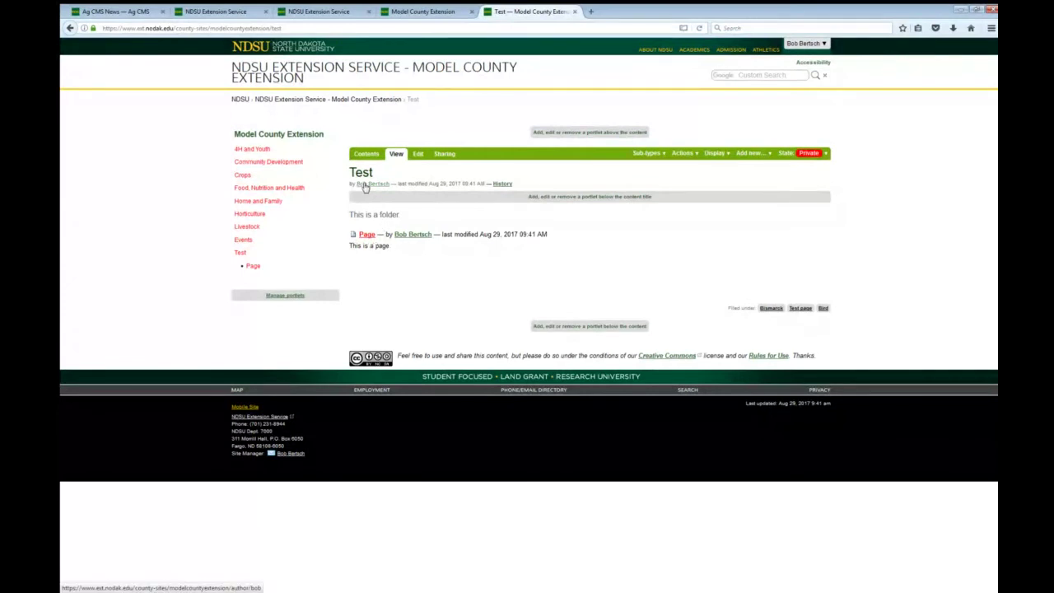
# Step: Show the Model County Extension Contents listing with Test, Images, News and Events
pyautogui.click(262, 135)
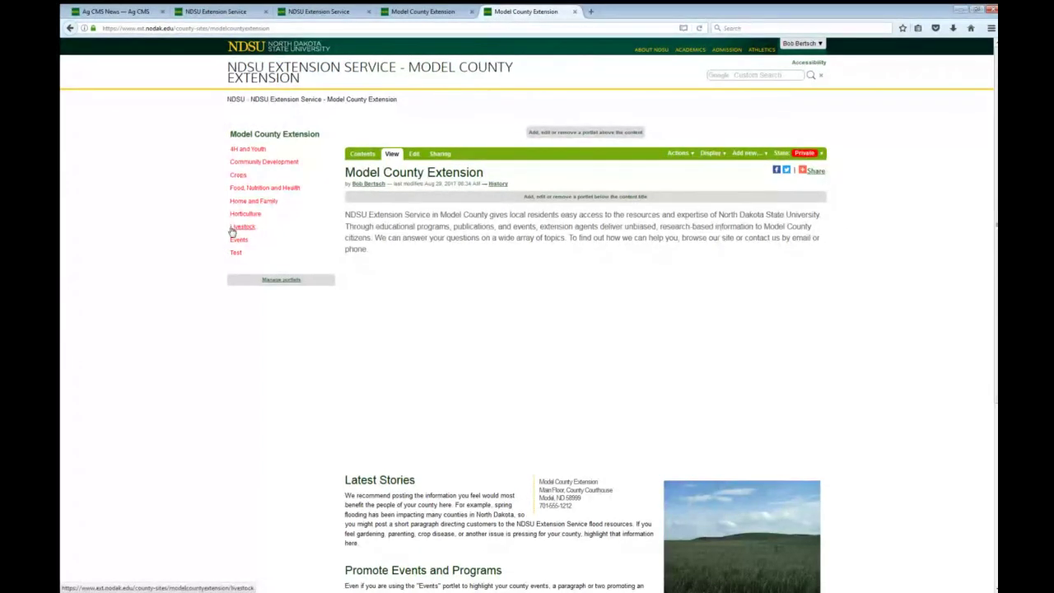
pyautogui.click(239, 227)
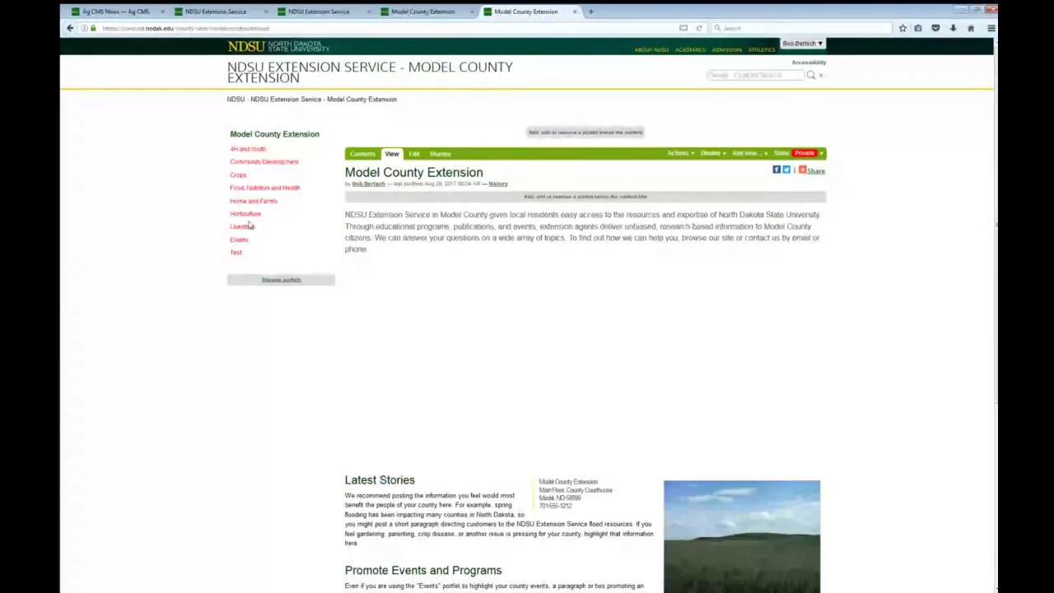
pyautogui.click(355, 158)
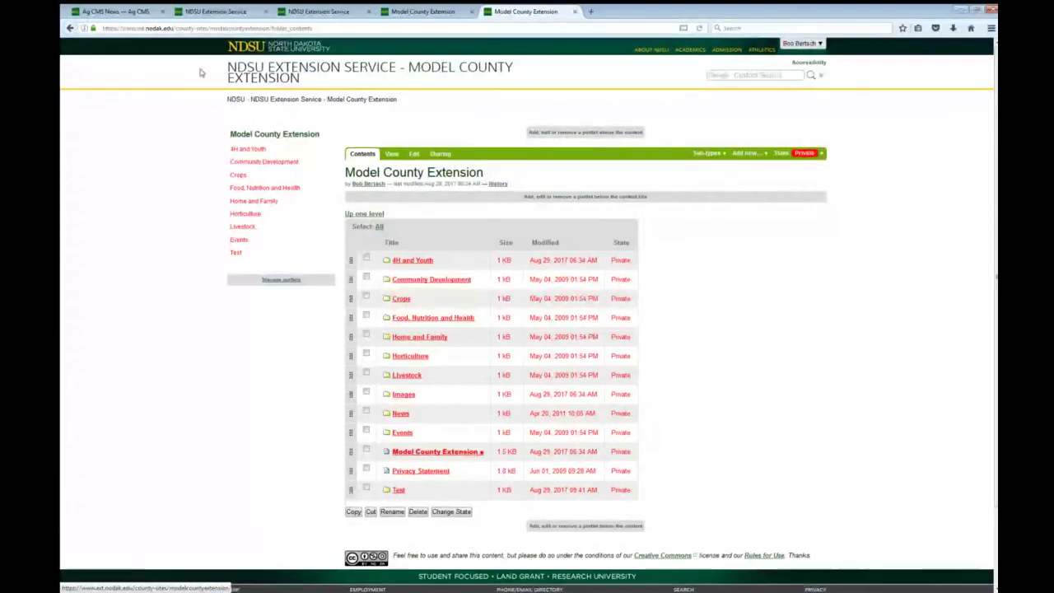
pyautogui.click(278, 134)
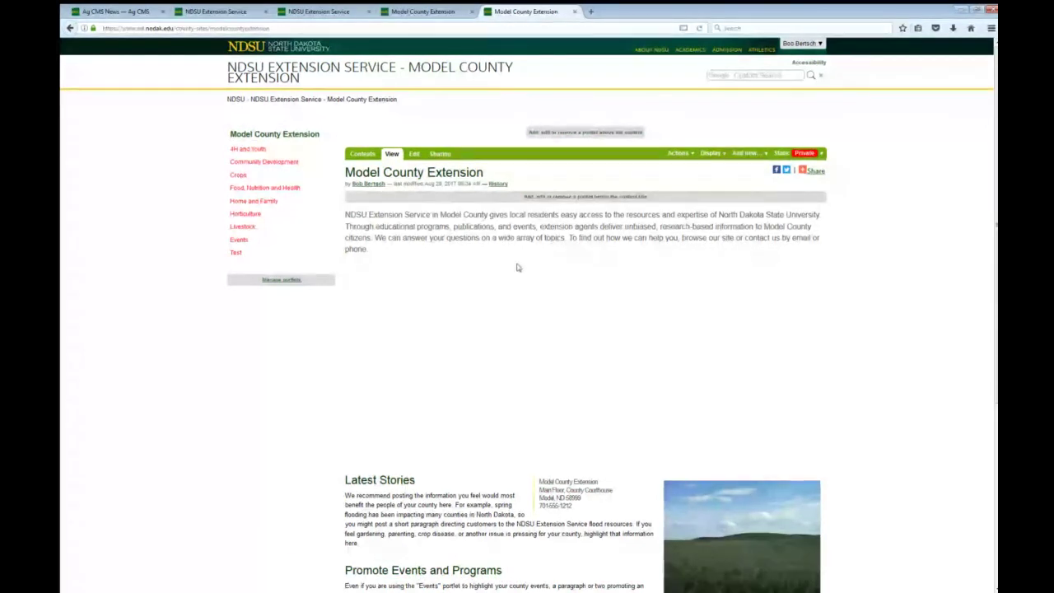
pyautogui.click(363, 154)
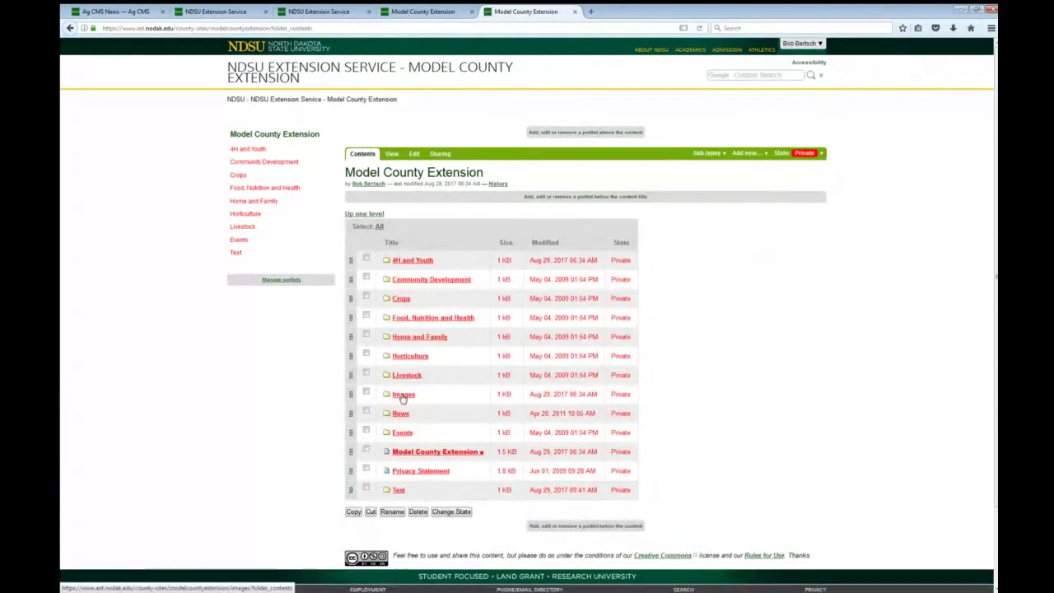
# Step: Open the Images folder and start a new Image item from Add new
pyautogui.click(402, 395)
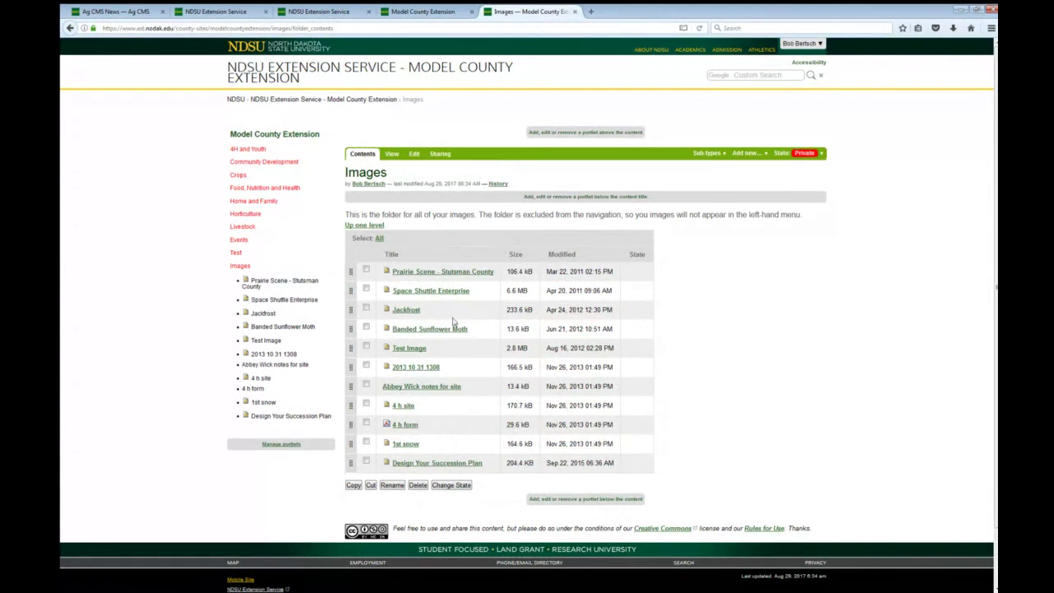
pyautogui.click(752, 154)
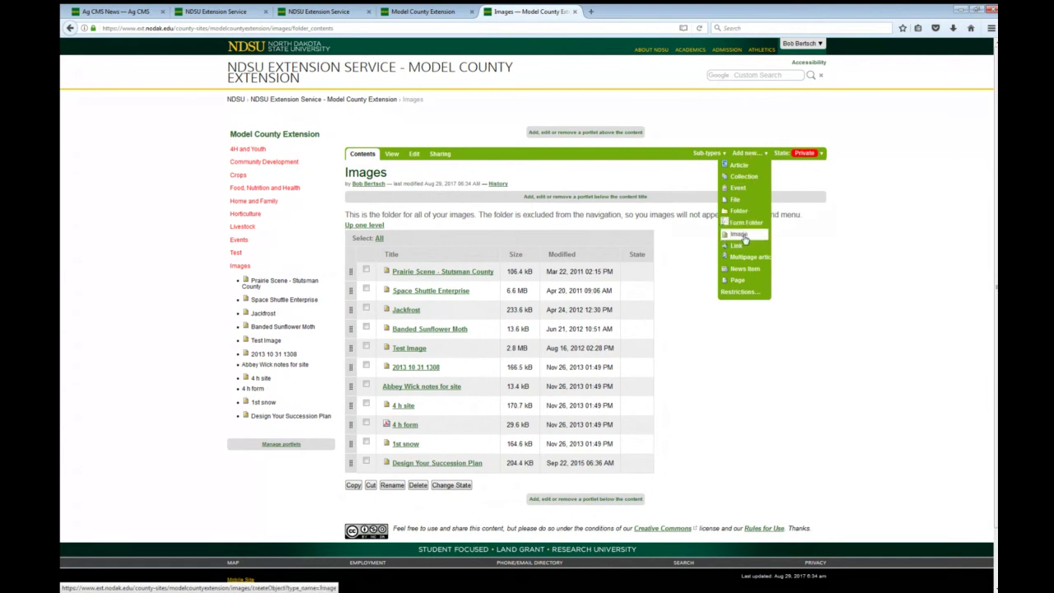
pyautogui.click(745, 239)
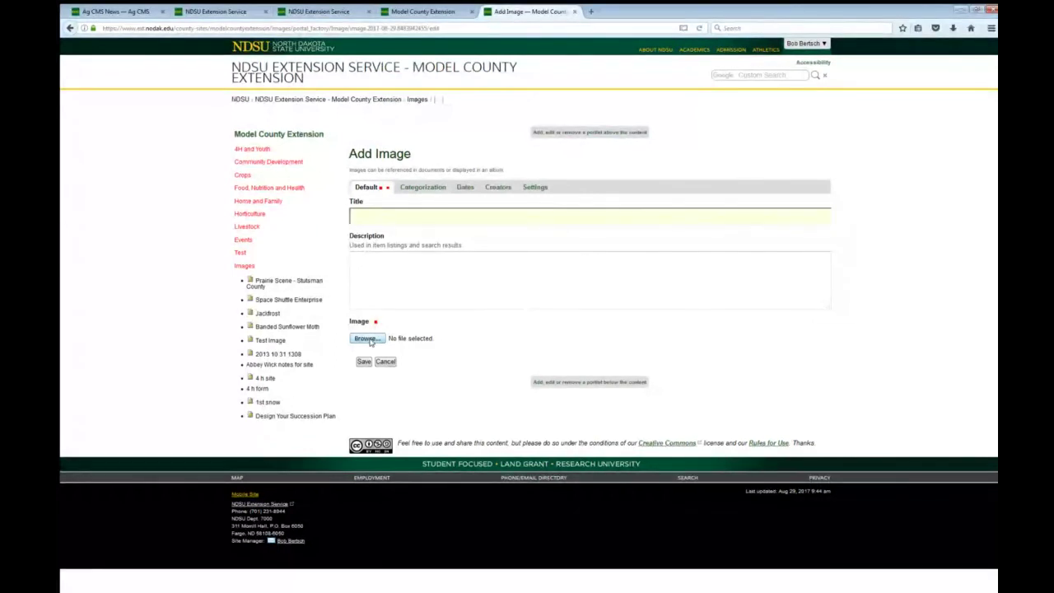
# Step: Choose concert-2325466_1920.jpg as the file and title the image 'Empty Chairs in a Theater'
pyautogui.click(367, 338)
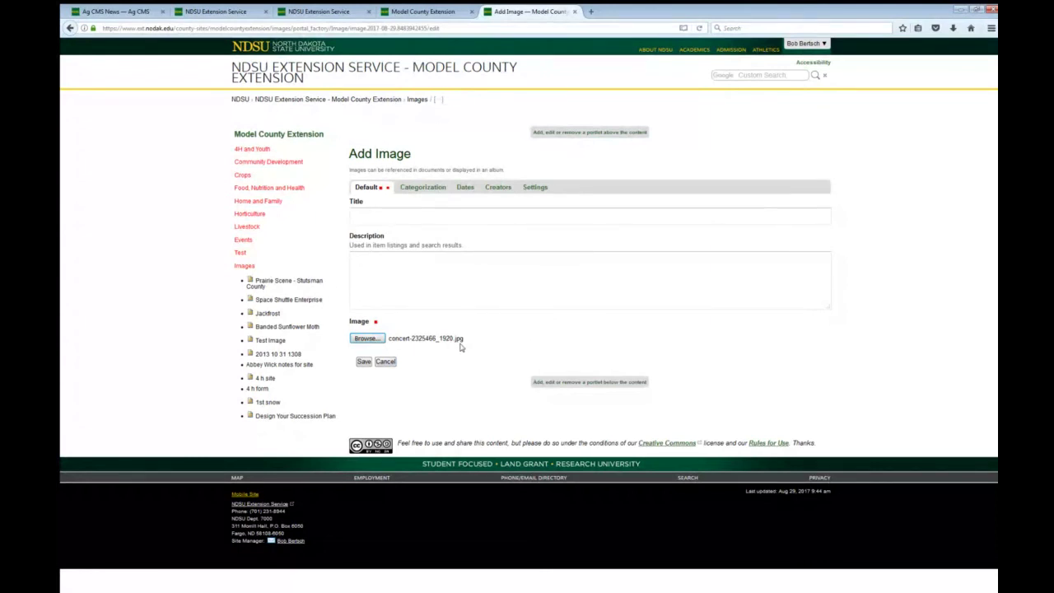
pyautogui.click(411, 216)
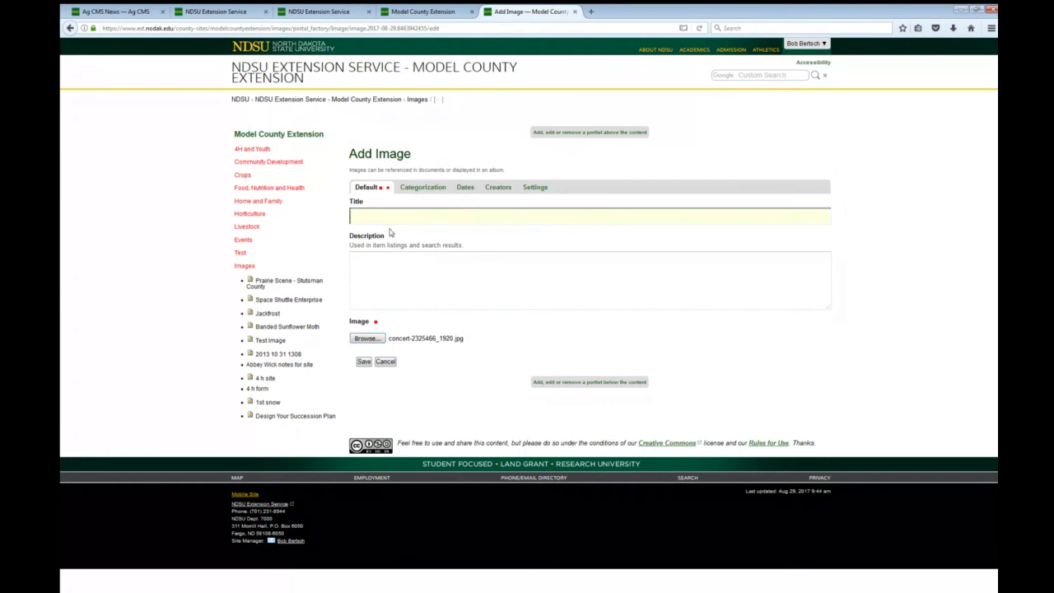
pyautogui.write('Empo')
pyautogui.press('BackSpace')
pyautogui.write('ty Chairs in ')
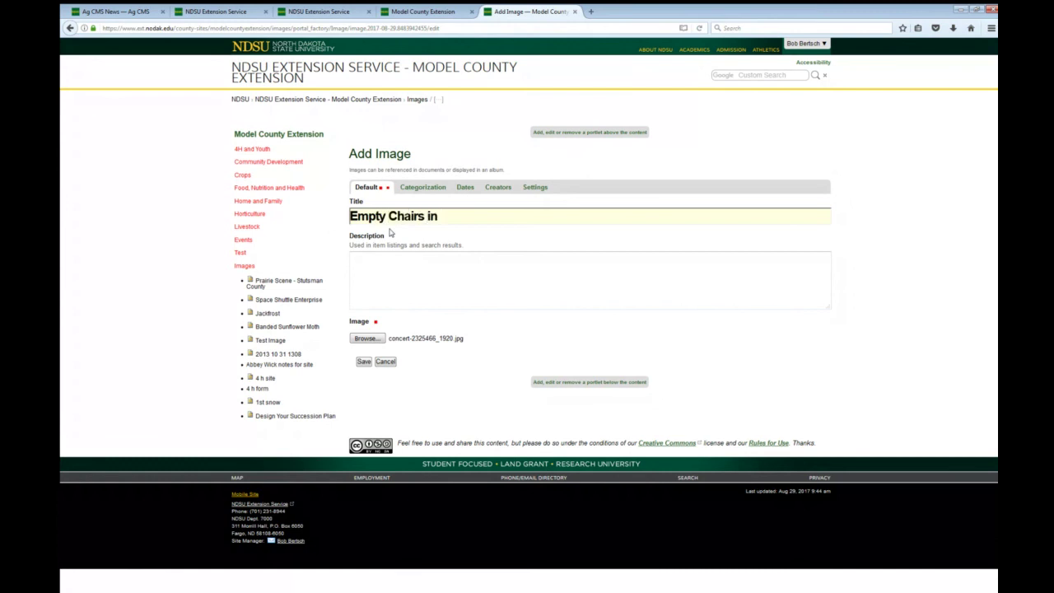
pyautogui.write('a Theater')
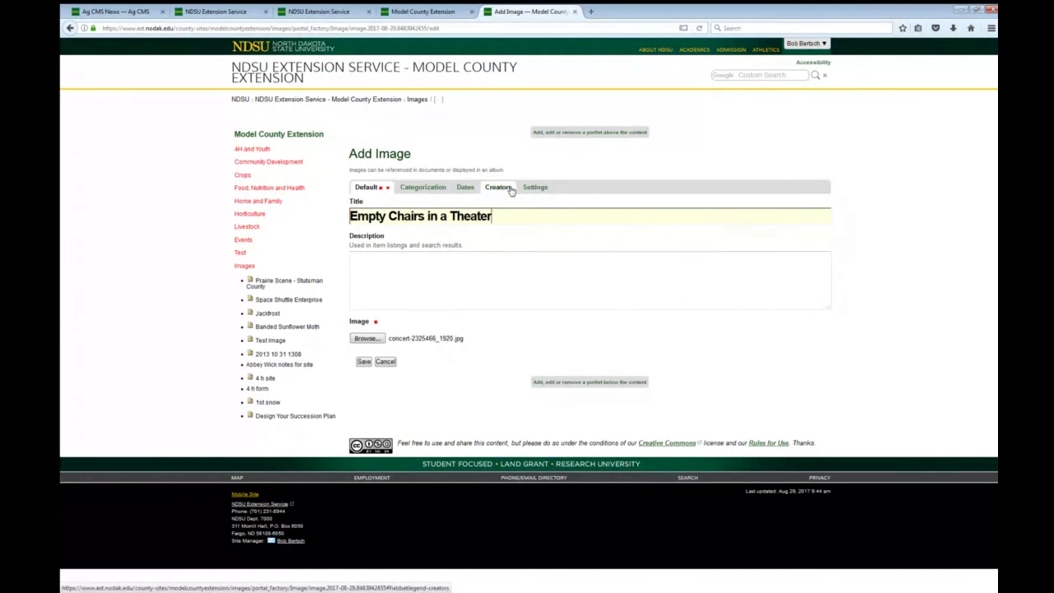
# Step: Save the Empty Chairs in a Theater image and open the Page inside the Test folder
pyautogui.click(362, 363)
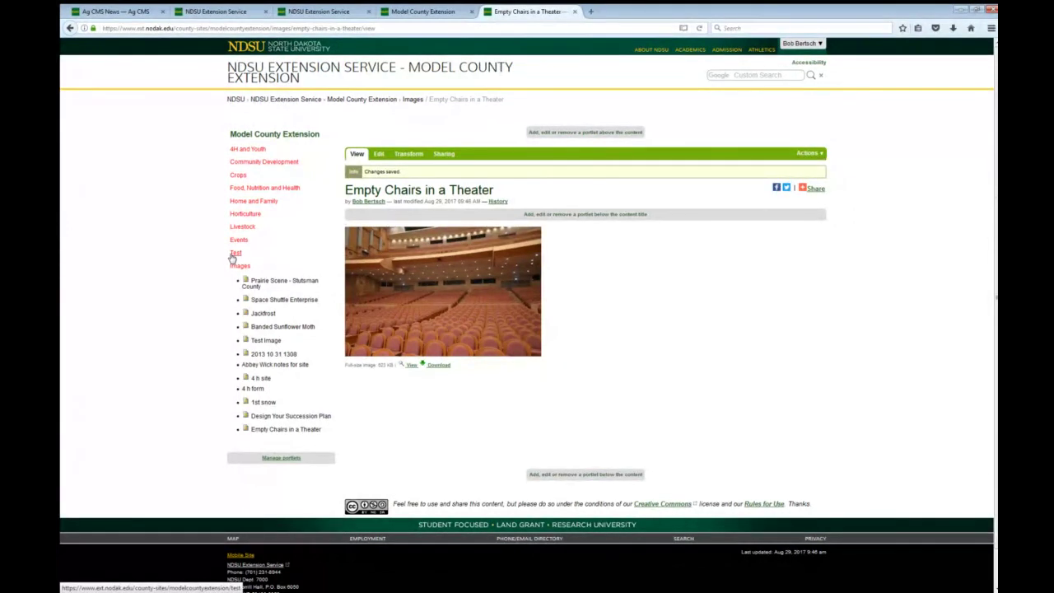
pyautogui.click(232, 257)
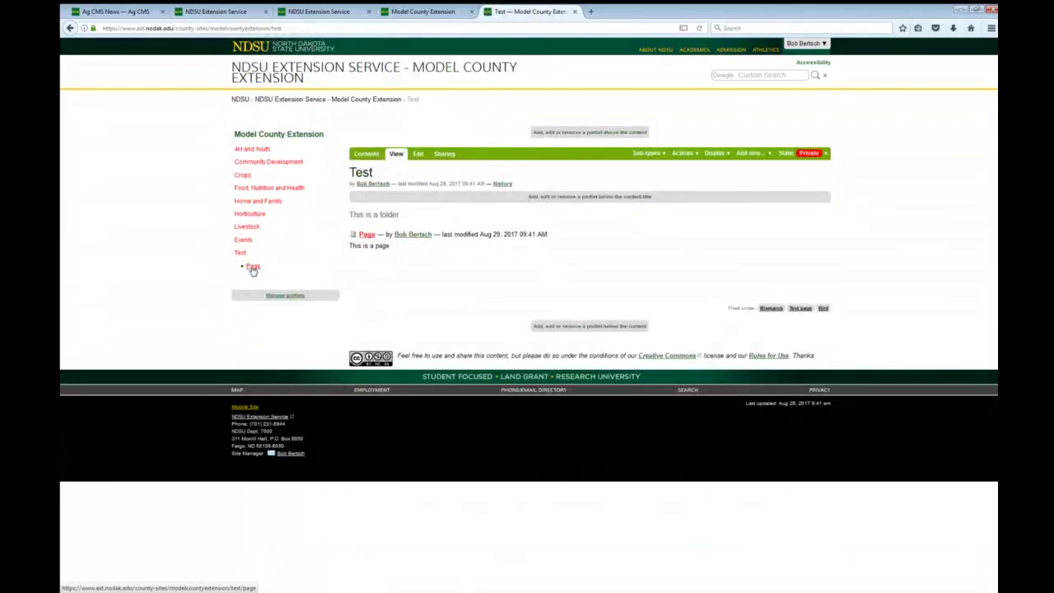
pyautogui.click(367, 235)
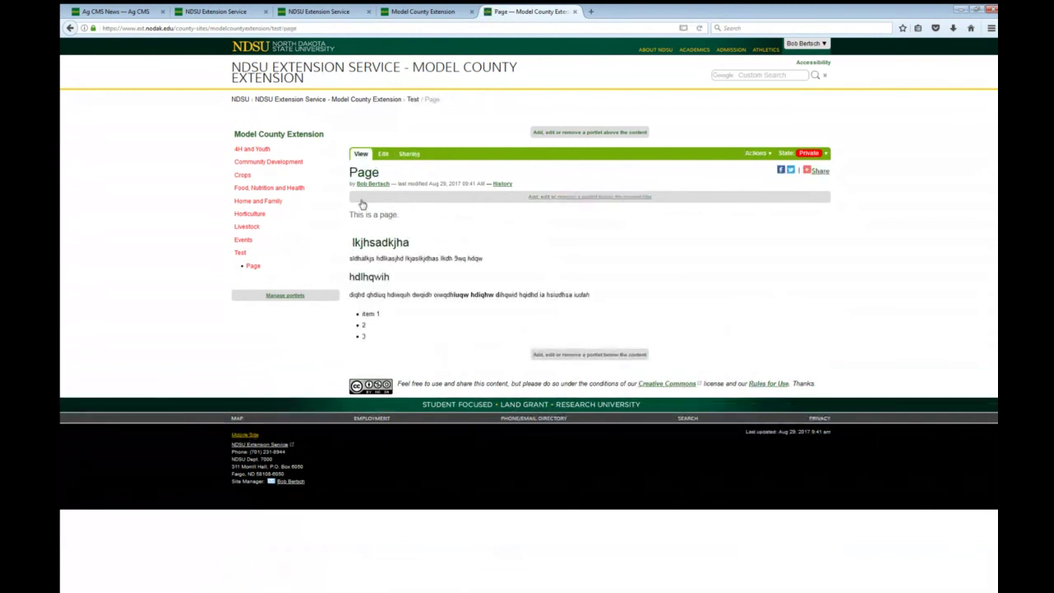
# Step: Edit the Page and delete the leading space before its first heading
pyautogui.click(383, 155)
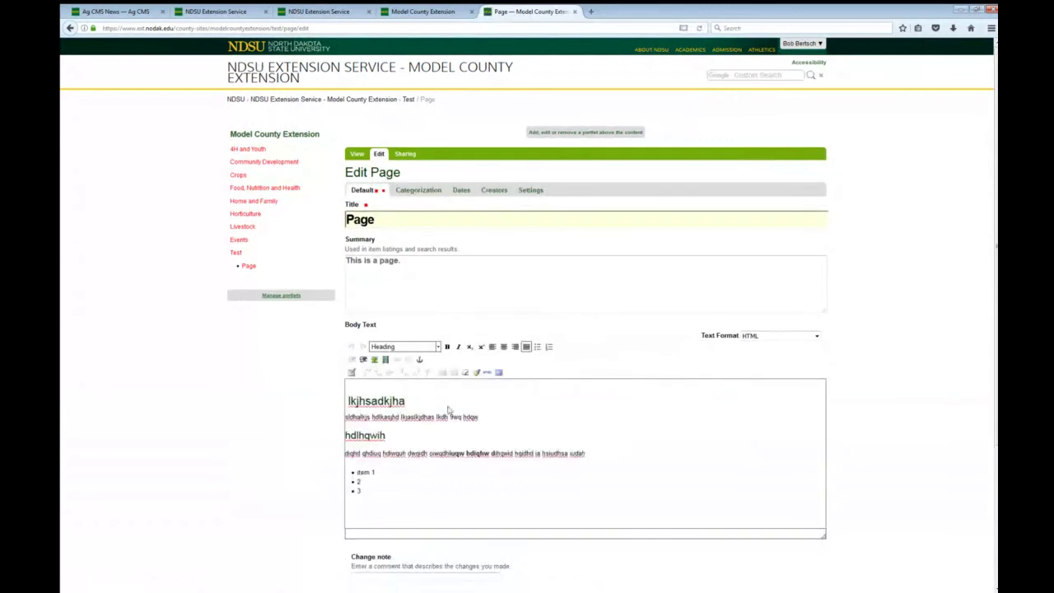
pyautogui.click(349, 399)
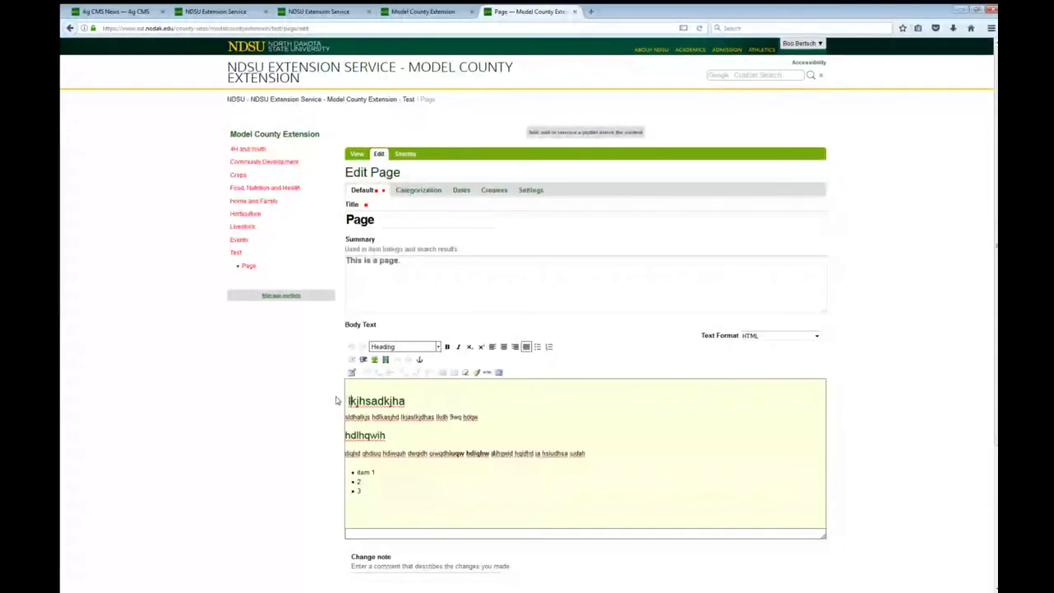
pyautogui.press('Delete')
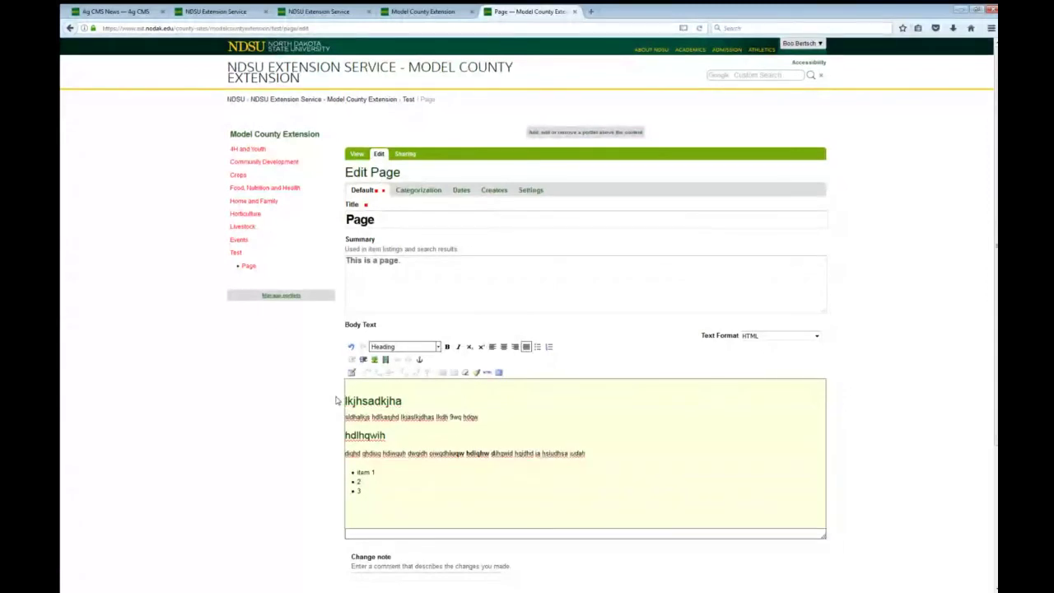
# Step: Remove the stray letter ending the first paragraph and add an empty paragraph after it
pyautogui.click(492, 418)
pyautogui.press('BackSpace')
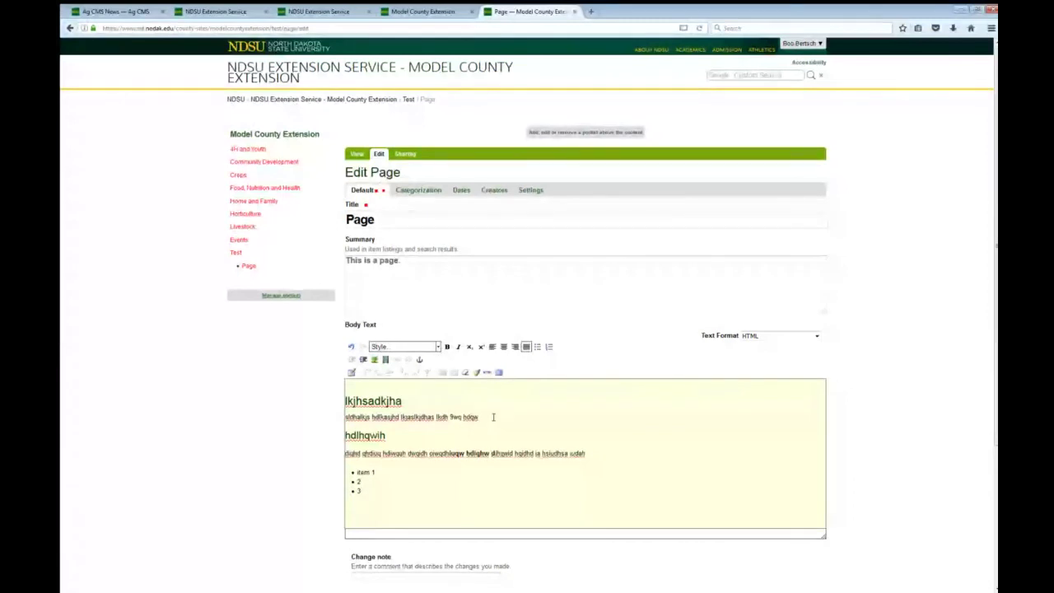
pyautogui.press('Return')
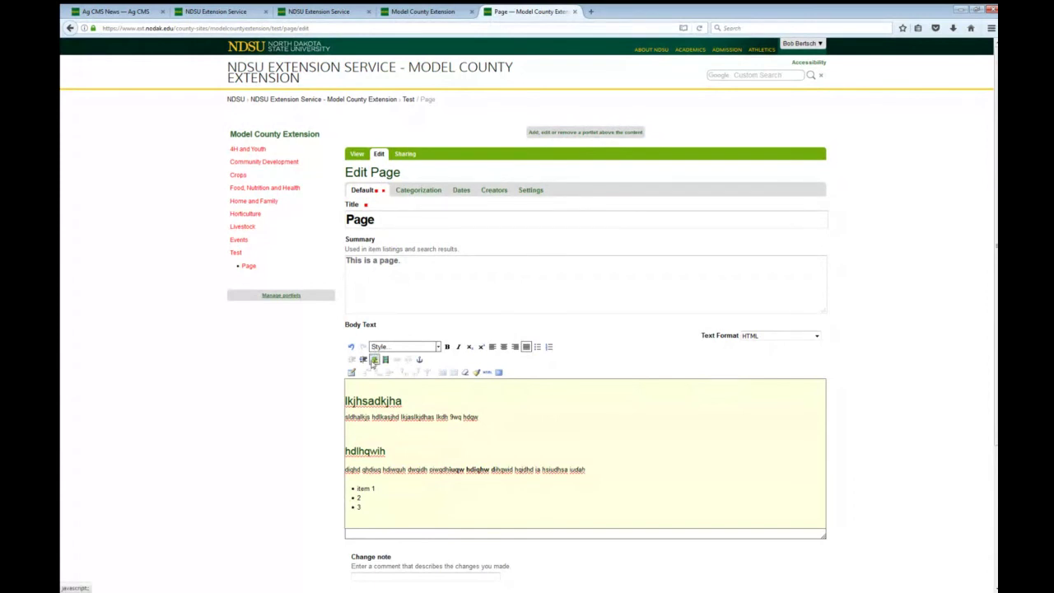
# Step: In the image insert dialog, browse Home > Images and pick Empty Chairs in a Theater
pyautogui.click(374, 359)
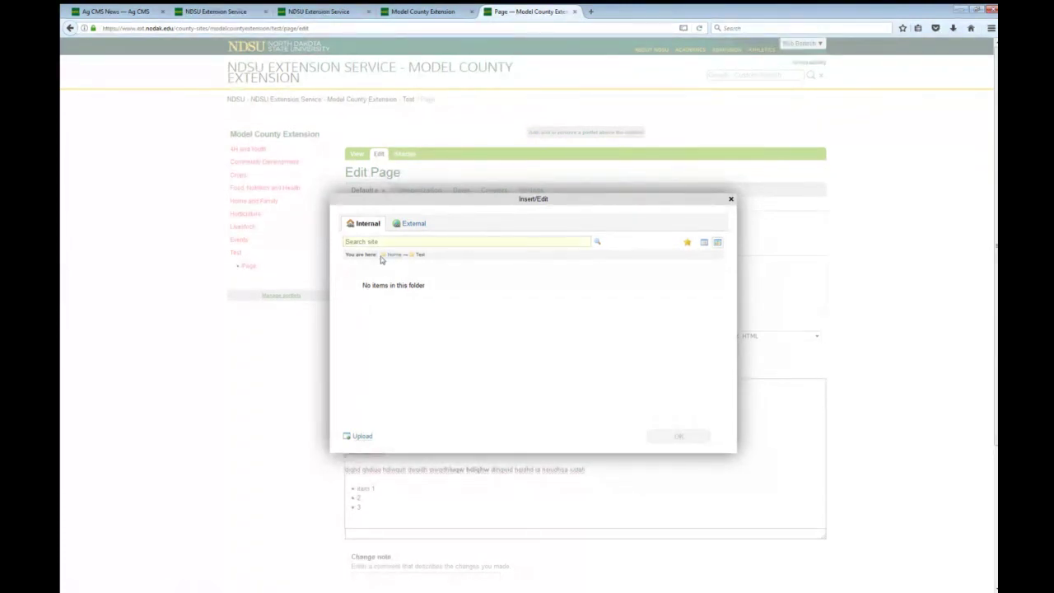
pyautogui.write('theater')
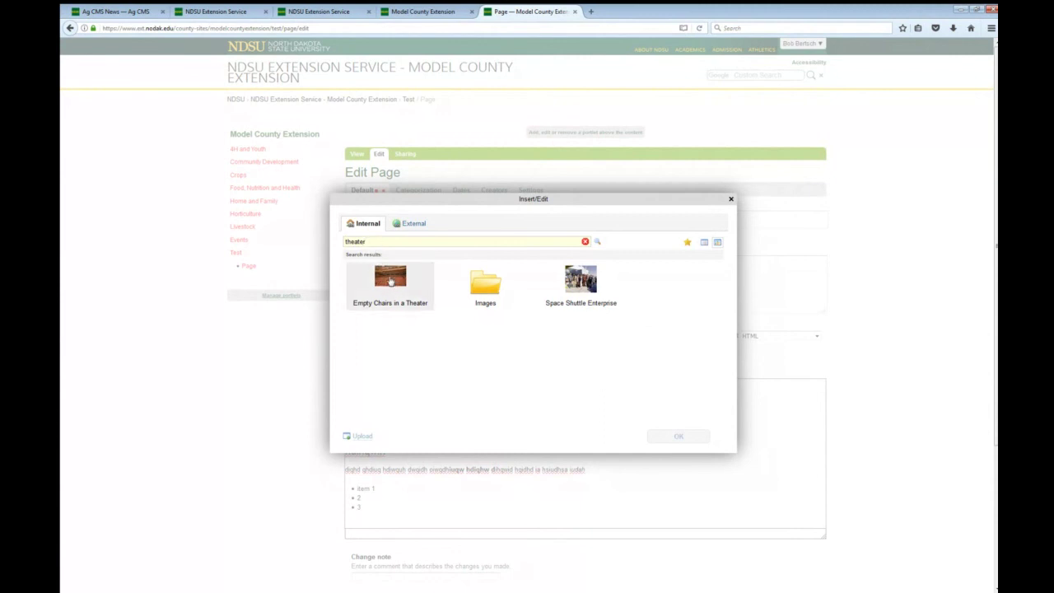
pyautogui.click(585, 241)
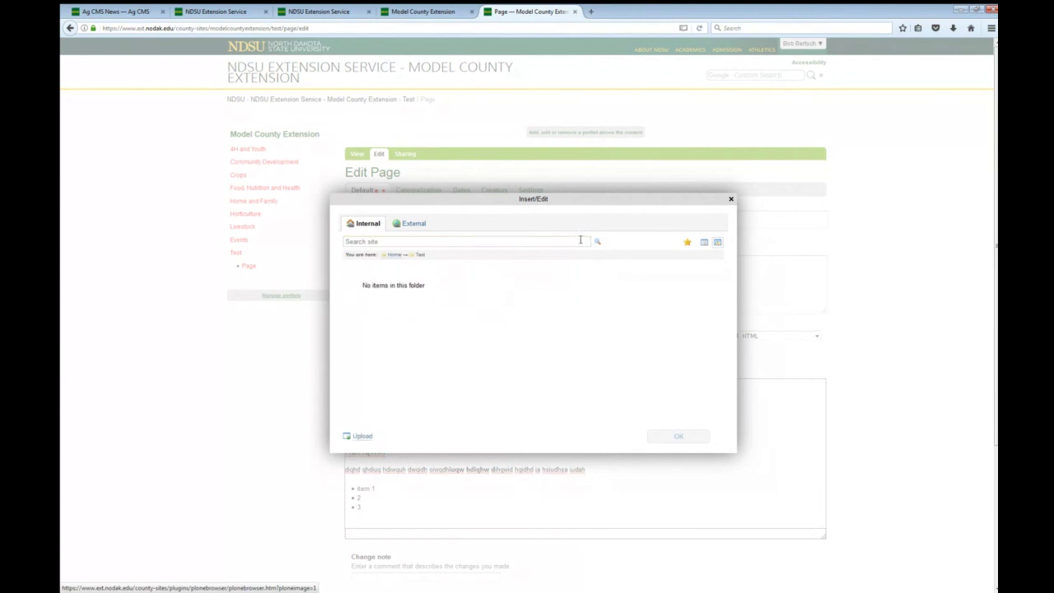
pyautogui.click(390, 256)
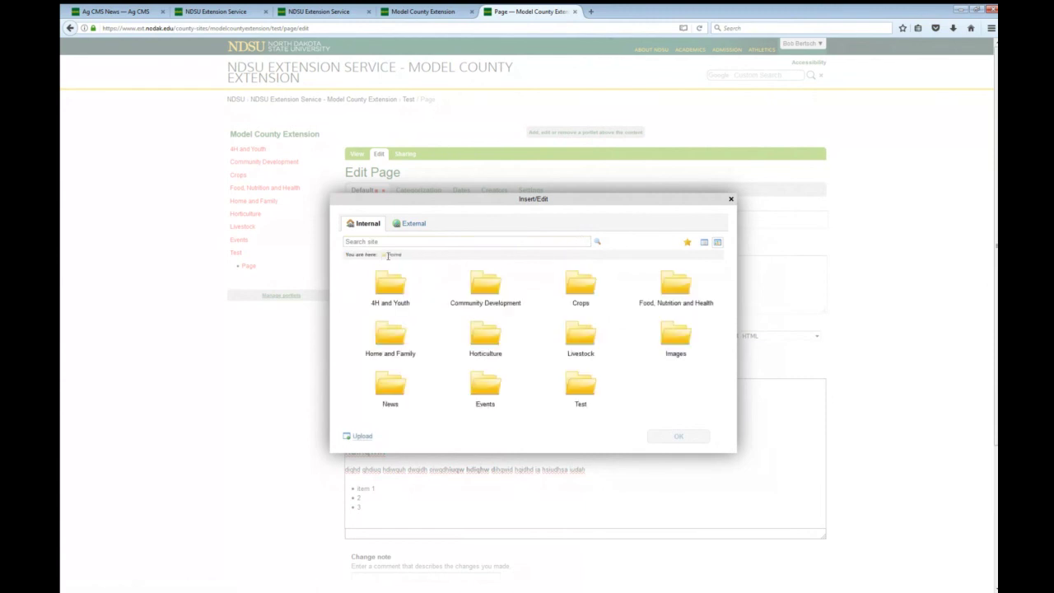
pyautogui.click(675, 341)
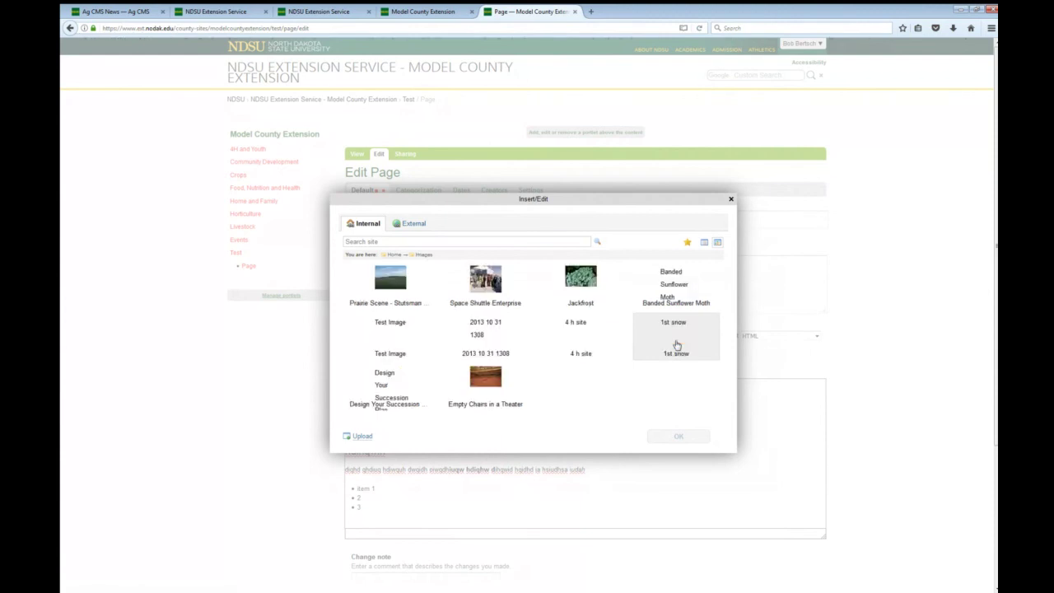
pyautogui.click(671, 346)
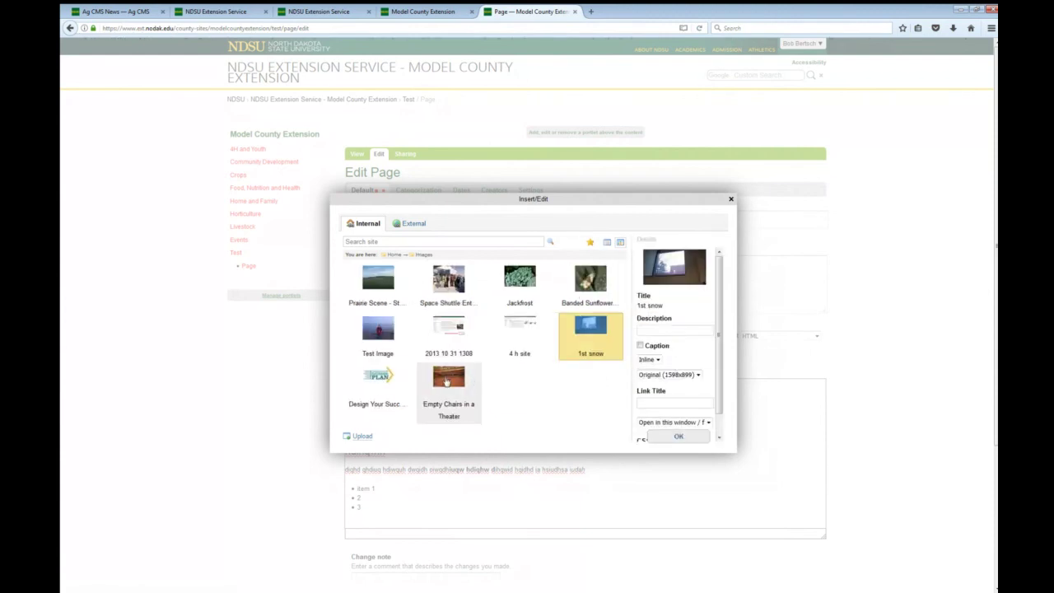
pyautogui.click(448, 380)
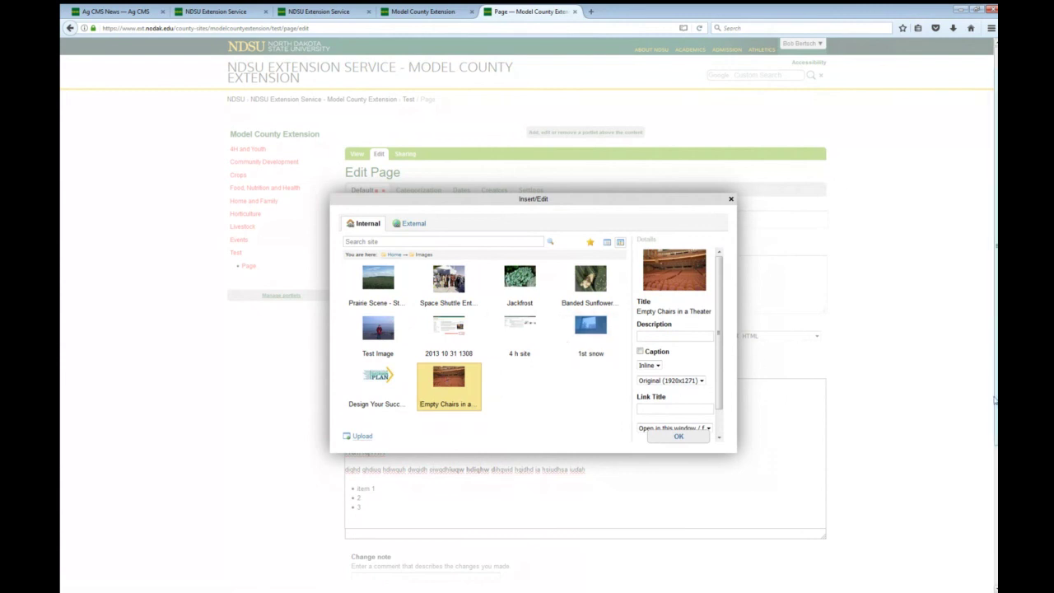
pyautogui.moveTo(733, 452); pyautogui.dragTo(821, 503)
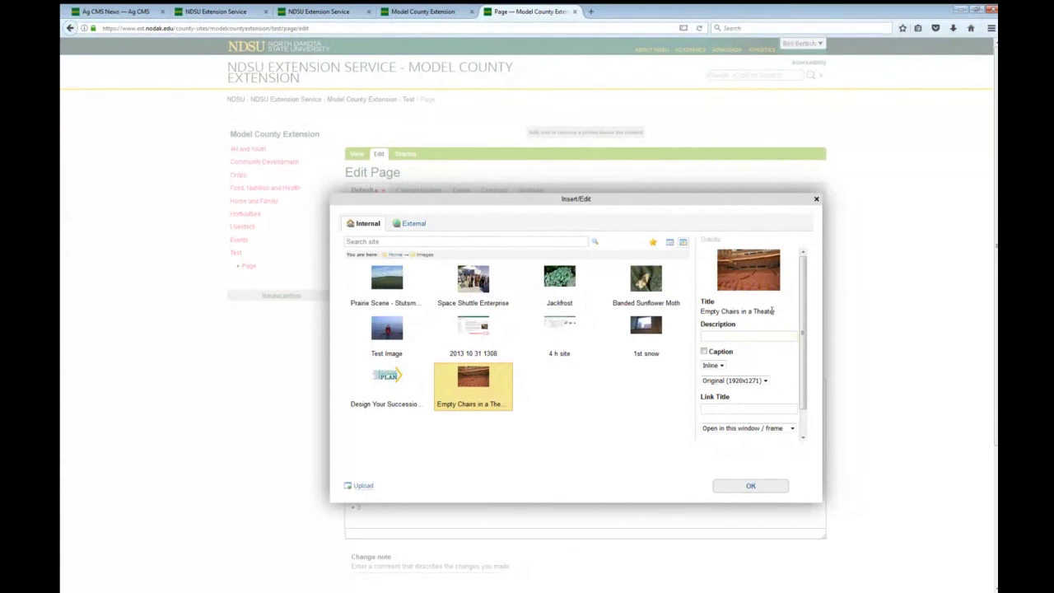
# Step: Copy the title 'Empty Chairs in a Theater' into the image's Description field
pyautogui.moveTo(775, 311); pyautogui.dragTo(702, 312)
pyautogui.hotkey('ctrl', 'c')
pyautogui.click(729, 337)
pyautogui.hotkey('ctrl', 'v')
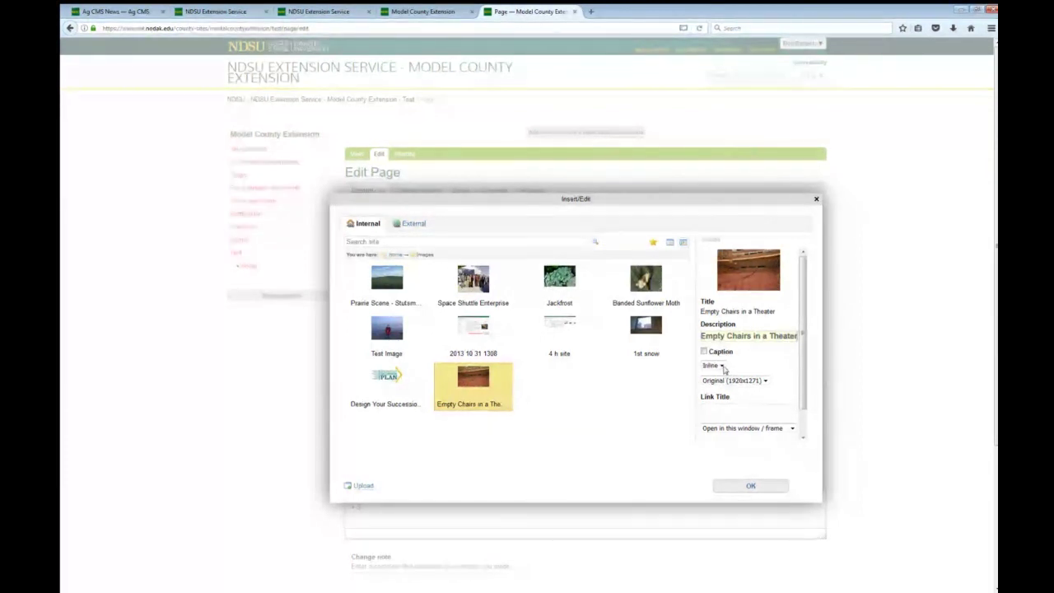
# Step: Set the image alignment to Right
pyautogui.click(722, 366)
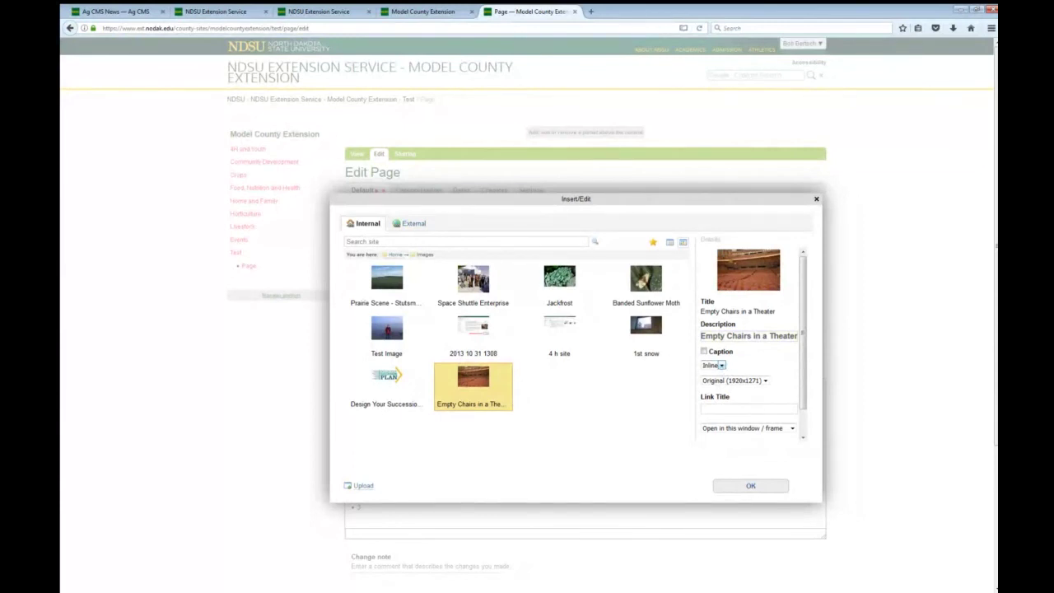
pyautogui.click(718, 394)
pyautogui.click(719, 366)
pyautogui.click(718, 401)
# Step: Set alignment back to Inline, choose Preview (400x400) size, and insert the image
pyautogui.click(713, 365)
pyautogui.click(718, 377)
pyautogui.click(764, 381)
pyautogui.press('Down')
pyautogui.press('Down')
pyautogui.click(744, 487)
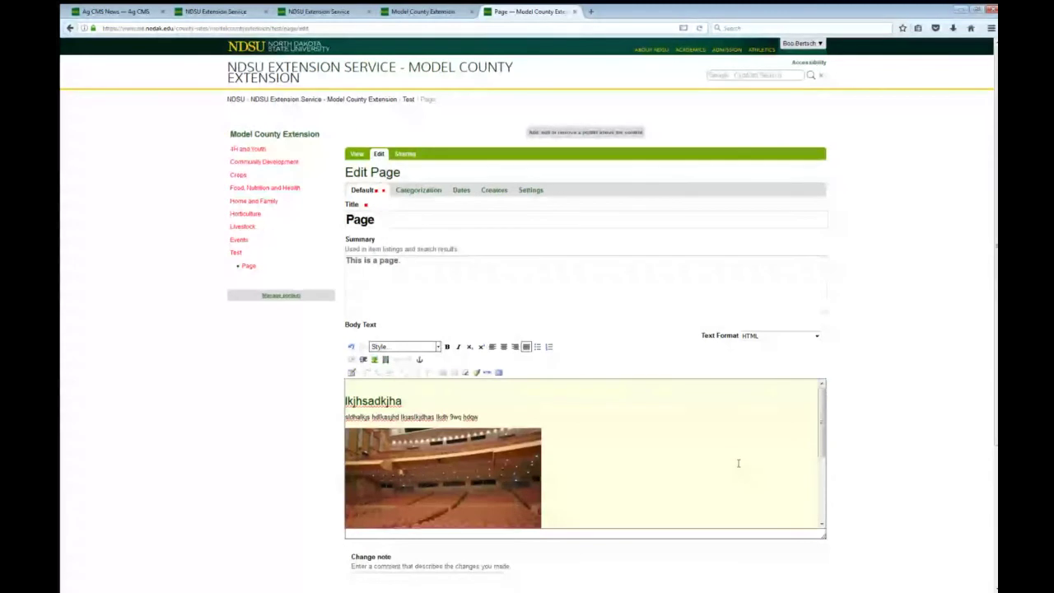
# Step: Shrink the theater image to about 344 x 227, then select '9wq hdqw' at the paragraph's end
pyautogui.click(460, 456)
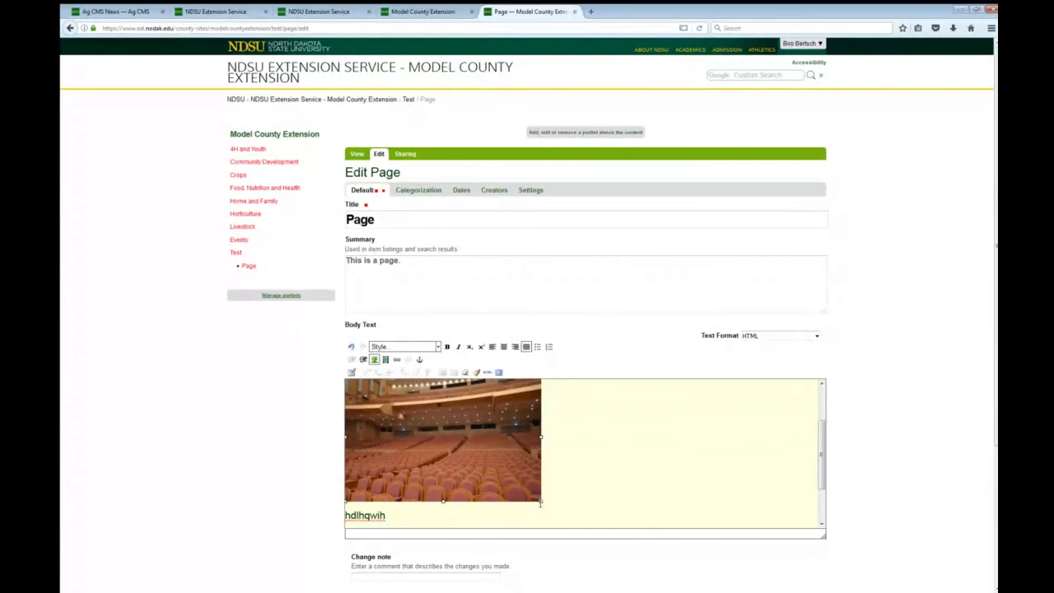
pyautogui.moveTo(540, 501); pyautogui.dragTo(510, 488)
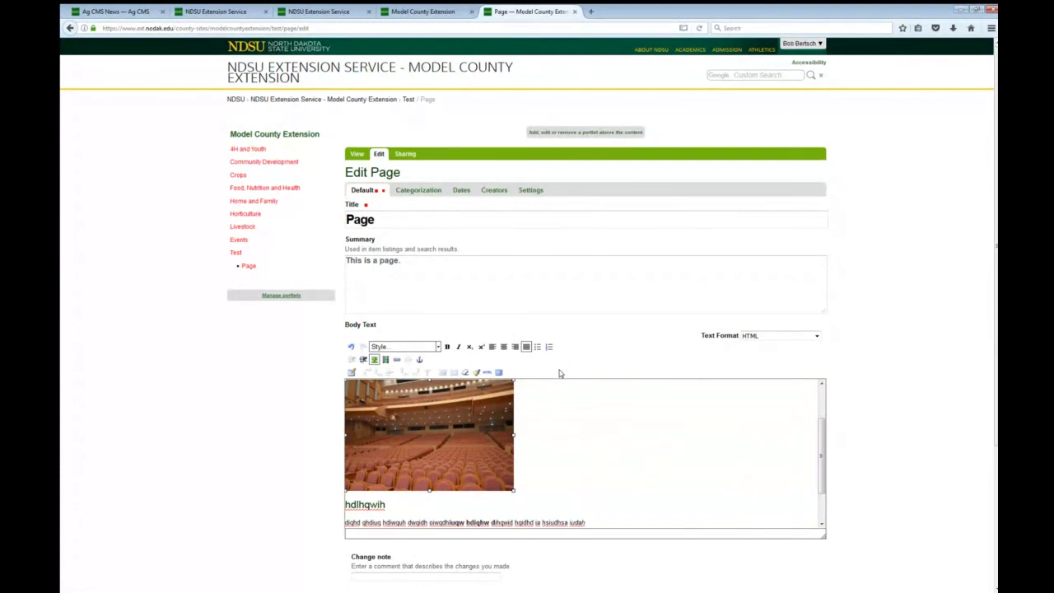
pyautogui.click(600, 440)
pyautogui.scroll(3, 599, 442)
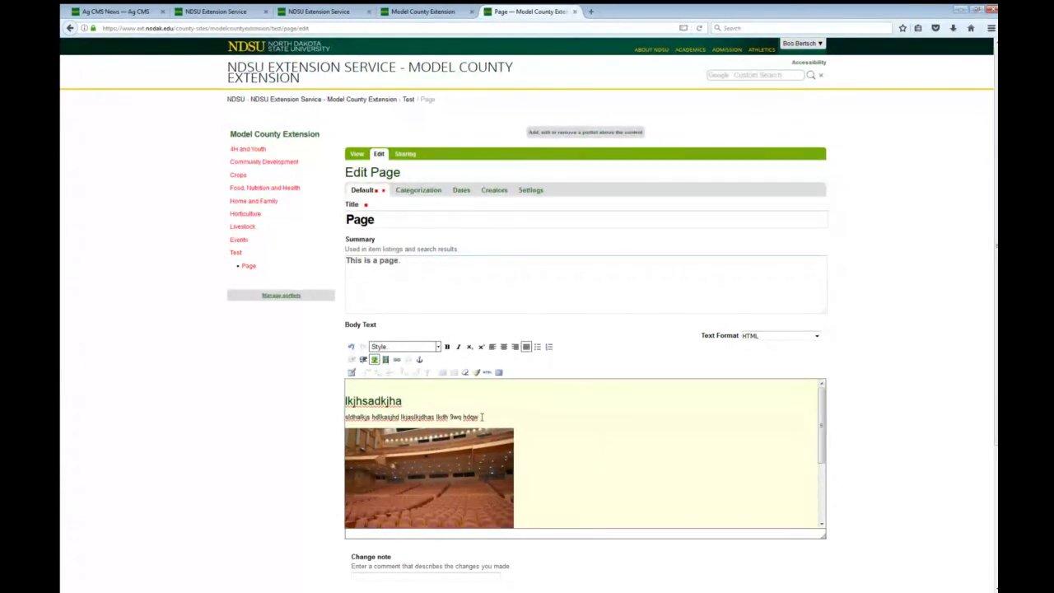
pyautogui.moveTo(479, 420); pyautogui.dragTo(443, 422)
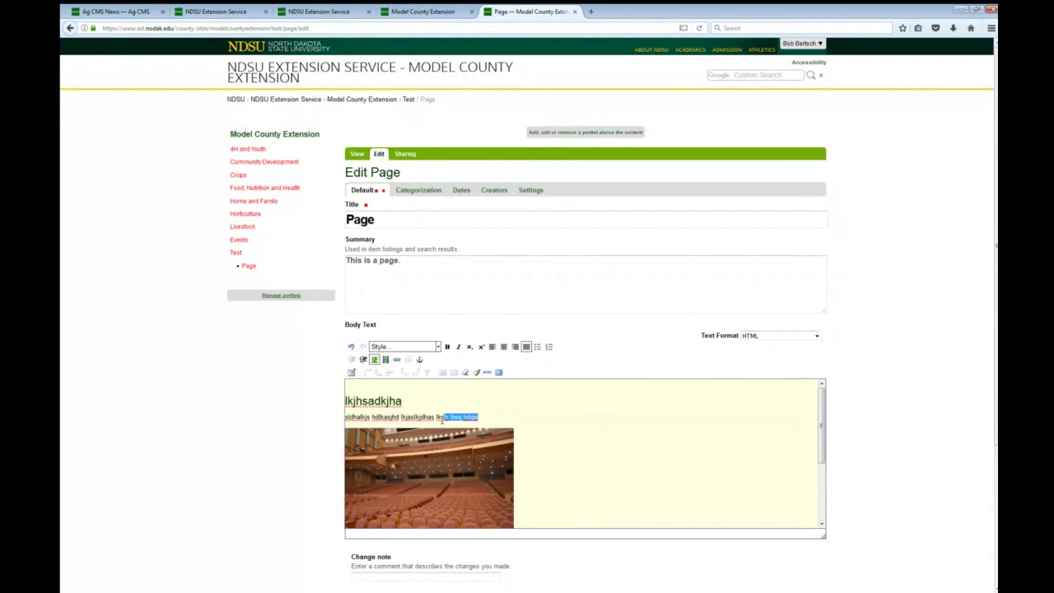
pyautogui.click(455, 476)
pyautogui.moveTo(483, 418); pyautogui.dragTo(450, 417)
# Step: Link the selected words '9wq hdqw' to the site's 4H and Youth section
pyautogui.click(397, 361)
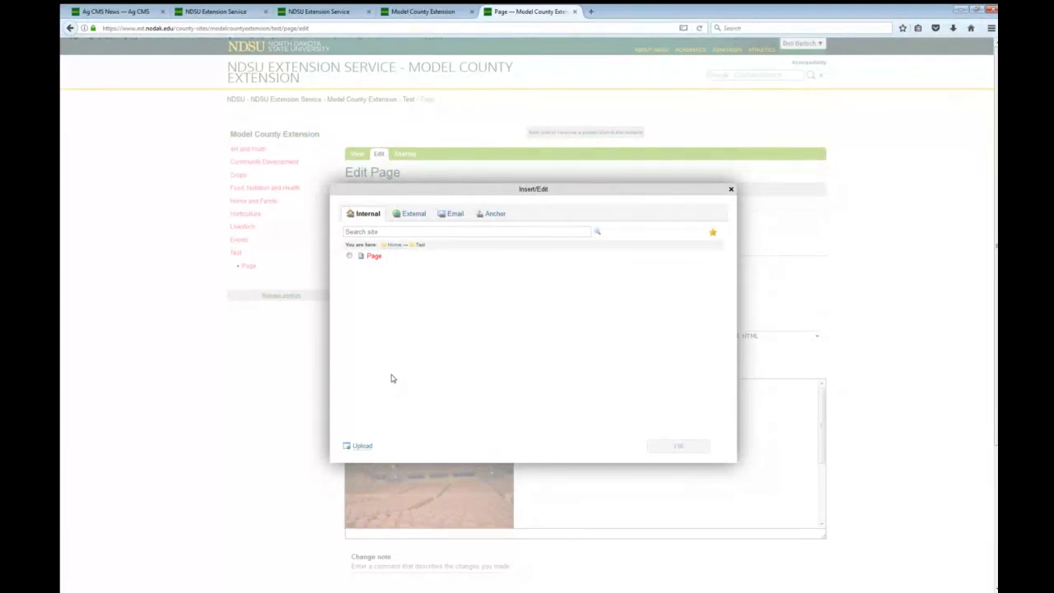
pyautogui.click(393, 246)
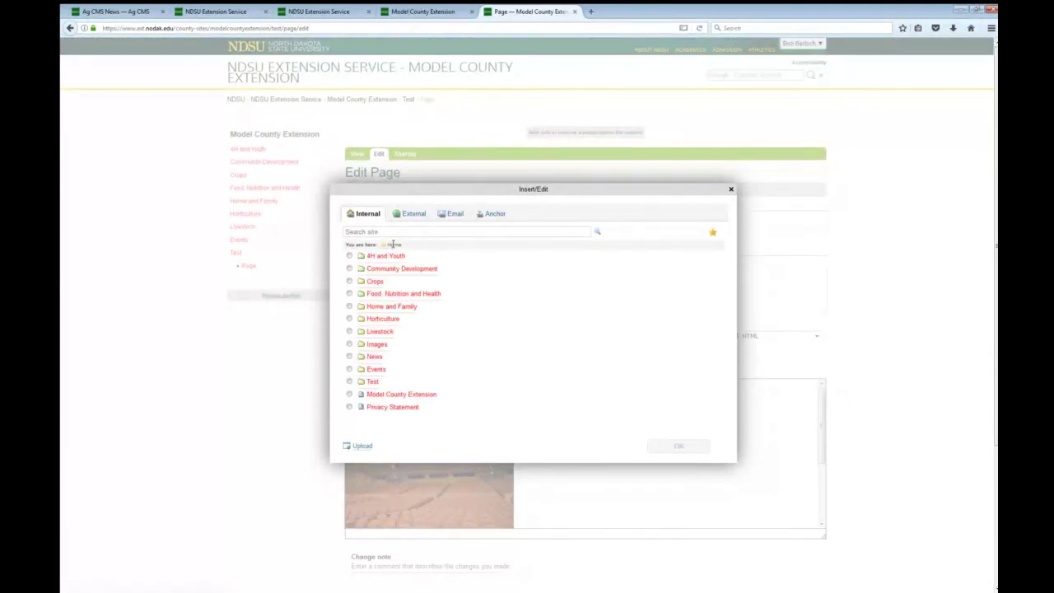
pyautogui.click(348, 256)
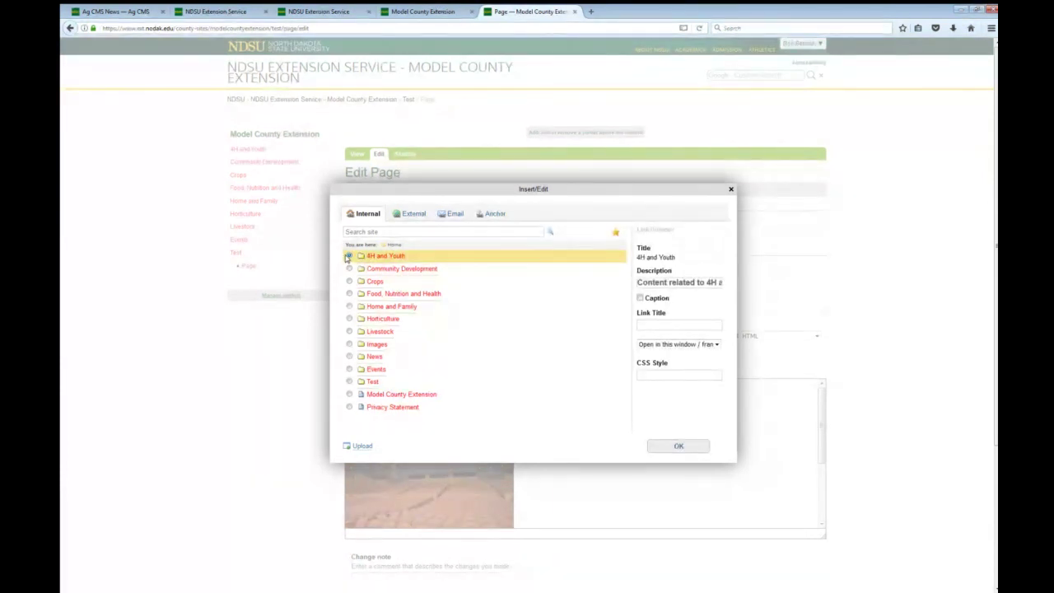
pyautogui.click(679, 447)
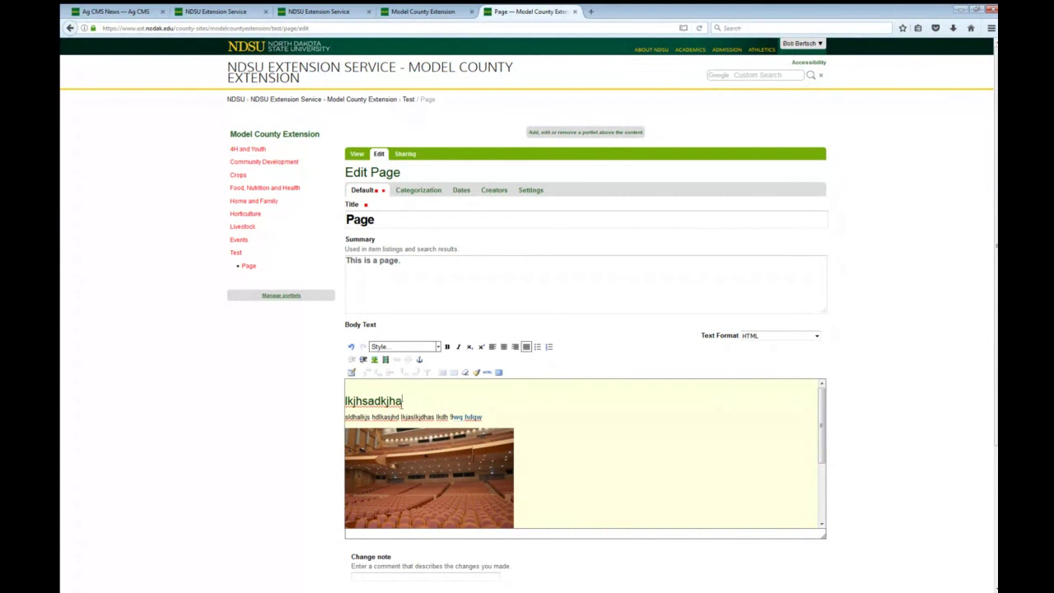
pyautogui.moveTo(403, 401); pyautogui.dragTo(345, 402)
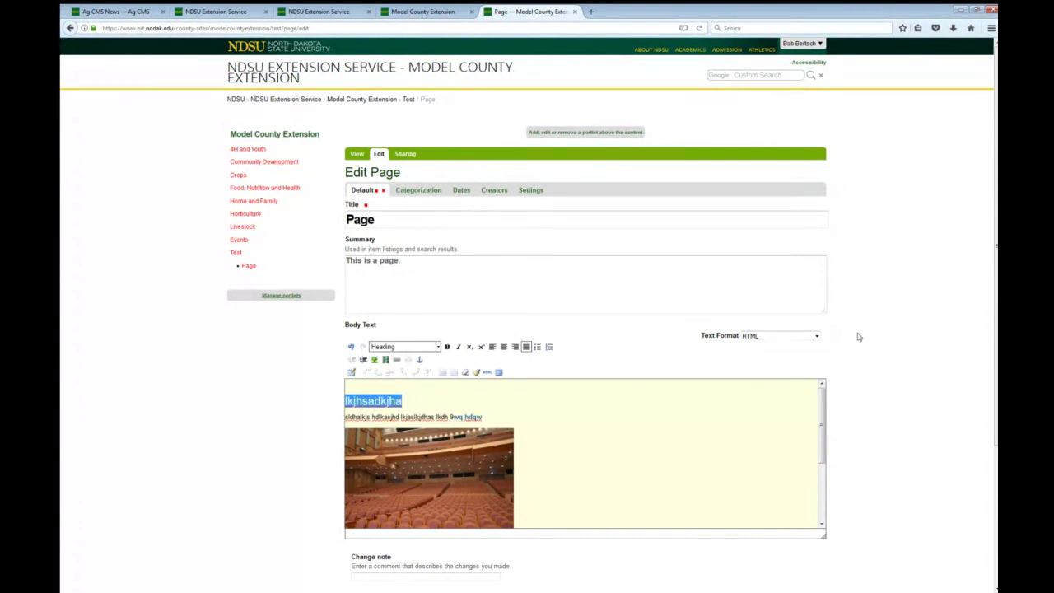
pyautogui.click(407, 401)
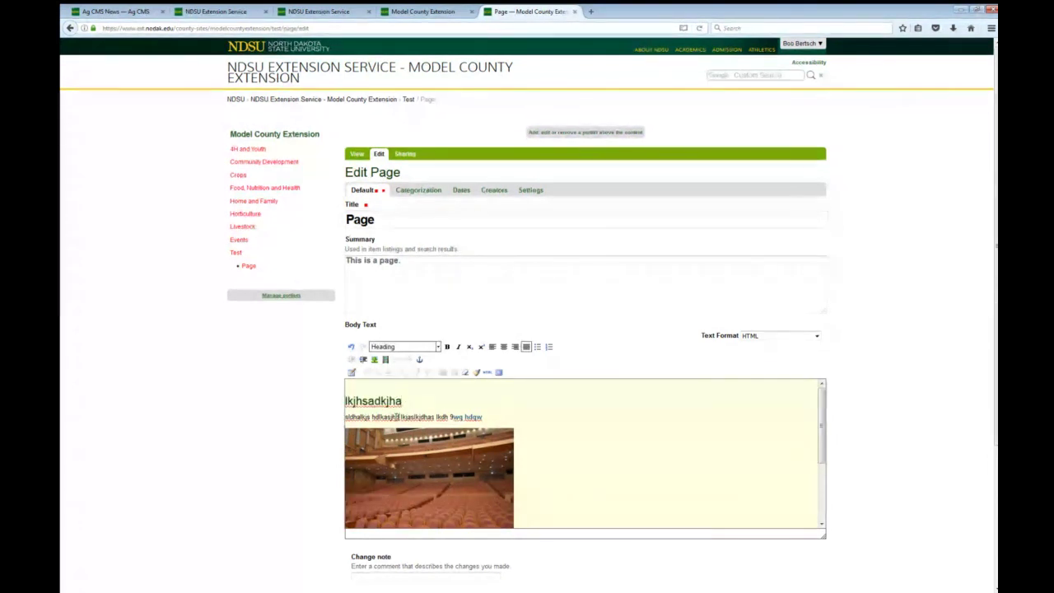
pyautogui.moveTo(403, 401); pyautogui.dragTo(346, 402)
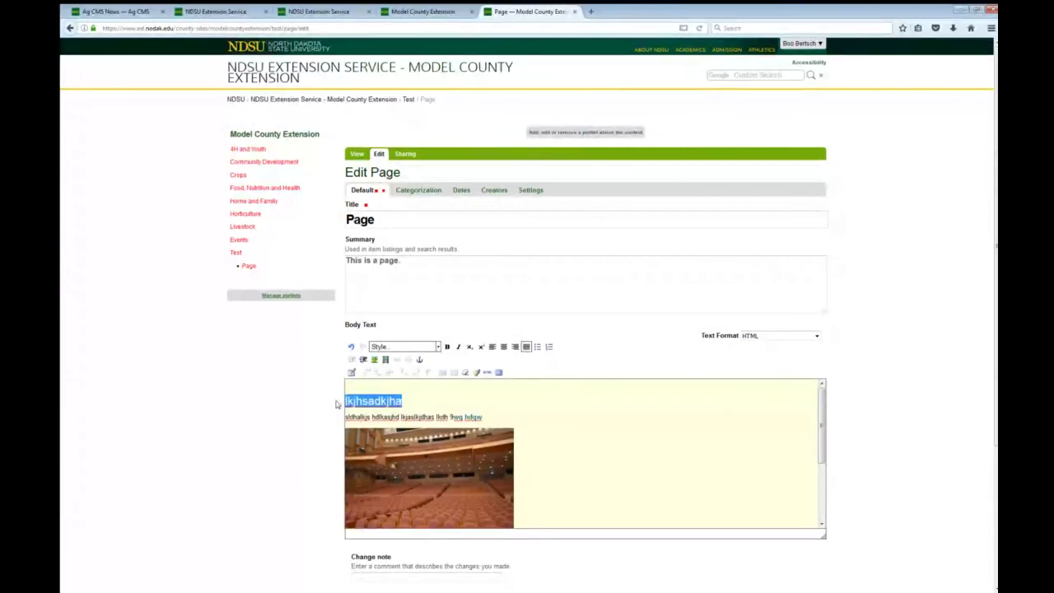
pyautogui.click(382, 416)
pyautogui.moveTo(381, 417); pyautogui.dragTo(346, 417)
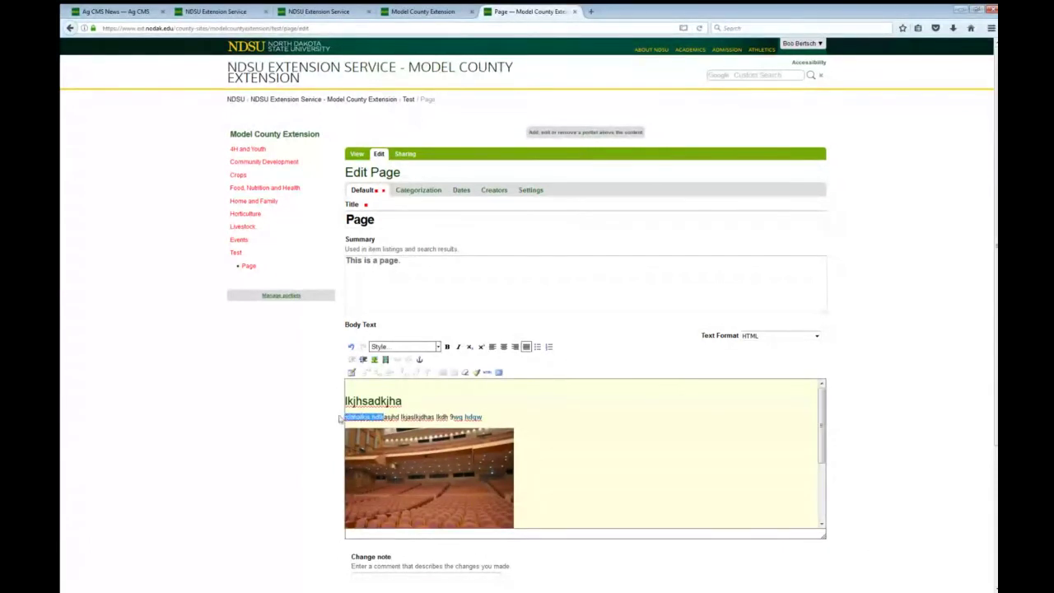
pyautogui.click(398, 360)
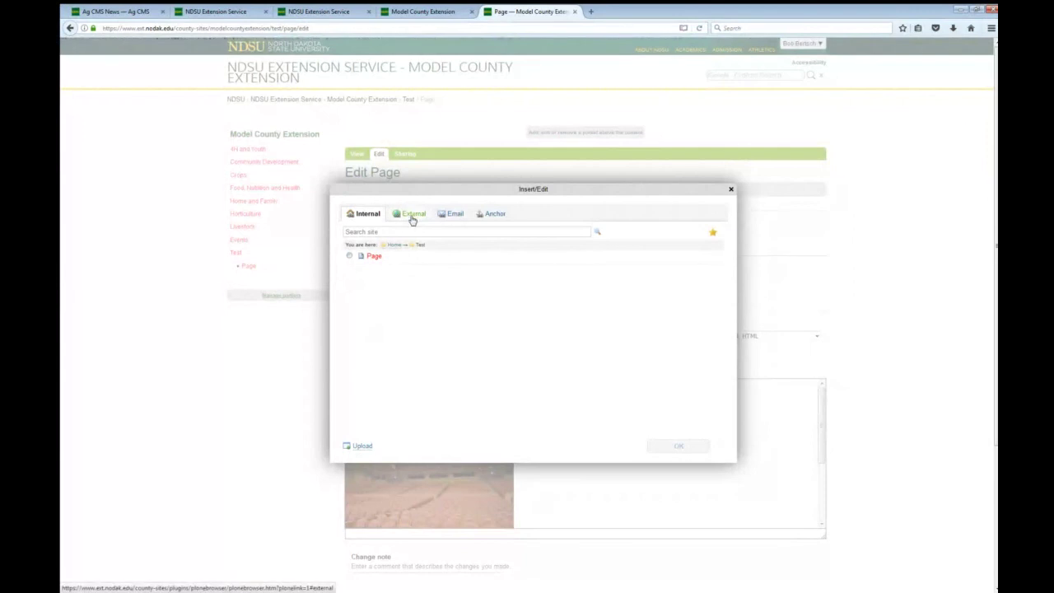
pyautogui.click(413, 218)
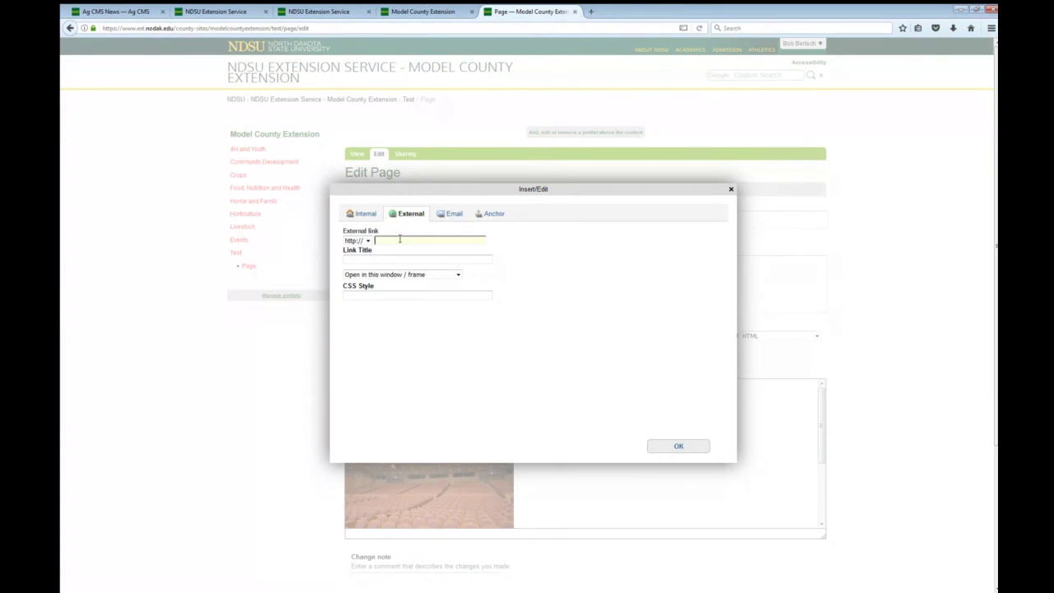
pyautogui.click(400, 239)
pyautogui.write('www.ag.ndsu.edu')
pyautogui.click(669, 449)
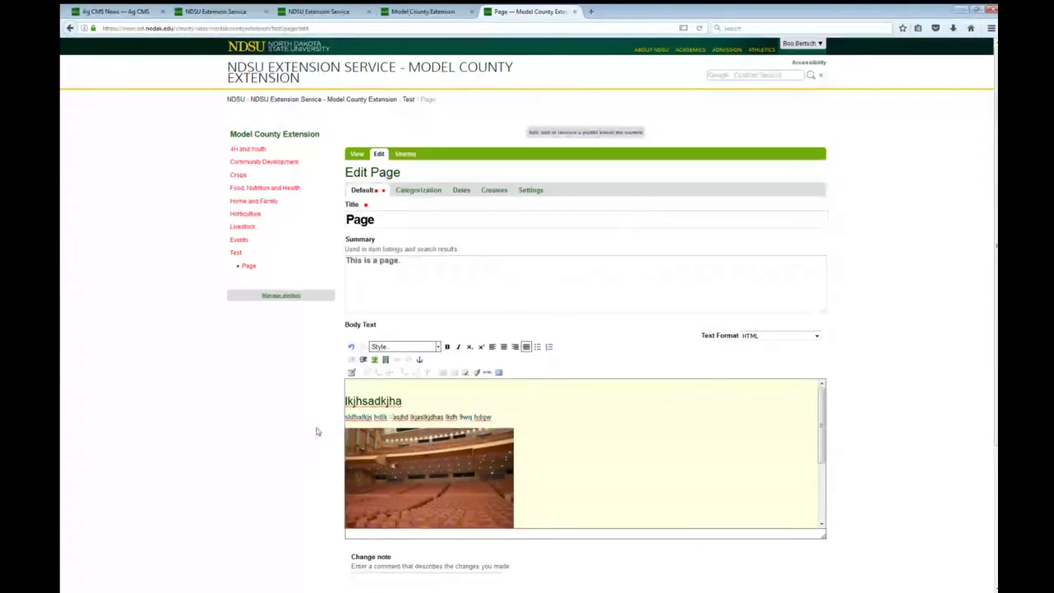
pyautogui.scroll(-3, 279, 502)
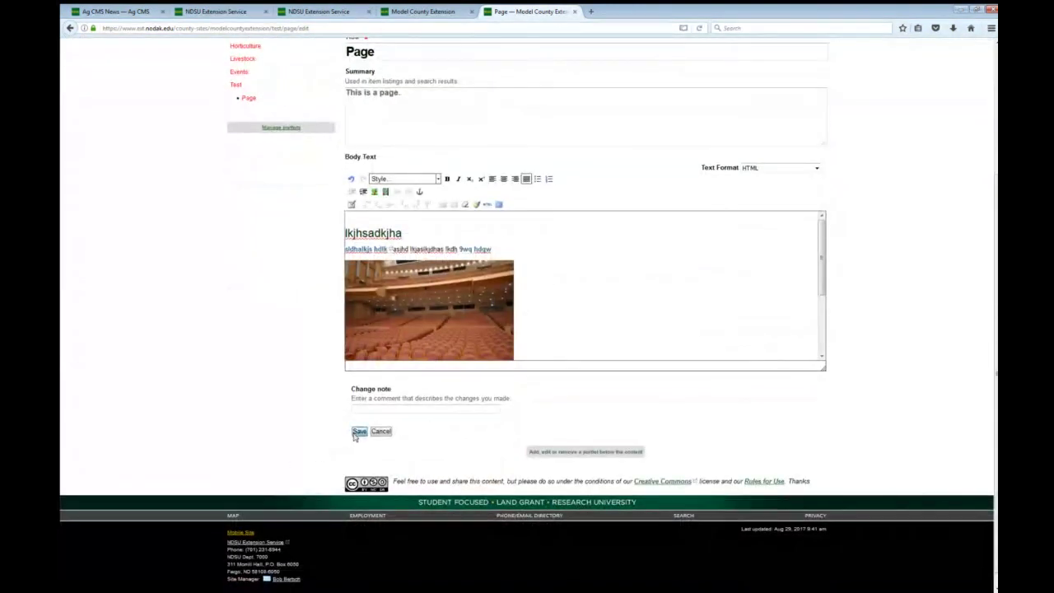
# Step: Save the Test page so its new links and theater image are kept
pyautogui.click(359, 432)
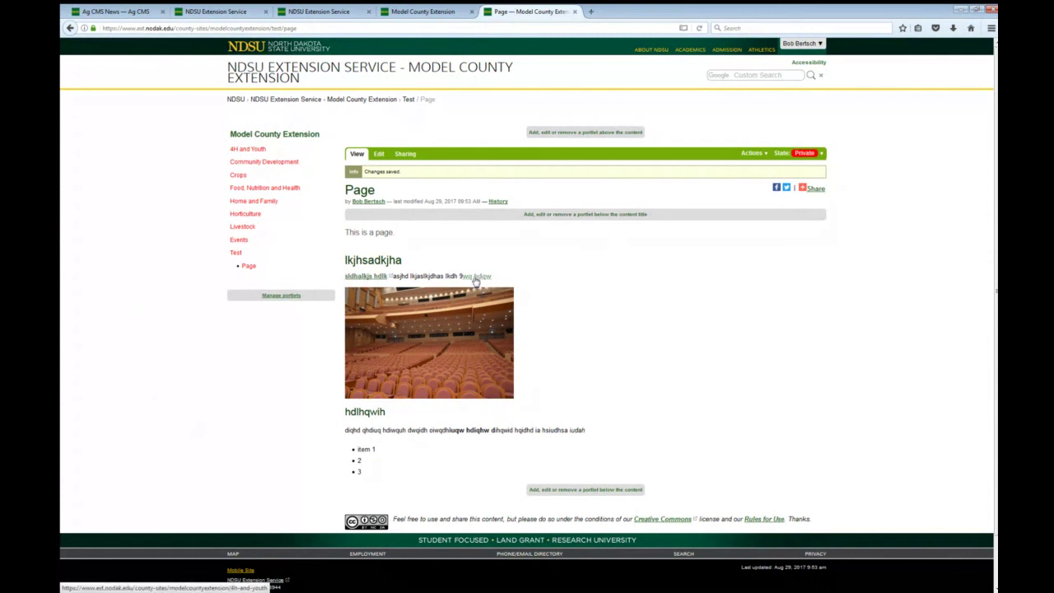
# Step: Follow the '9wq hdqw' link to 4H and Youth Development, then go back to the page
pyautogui.click(475, 281)
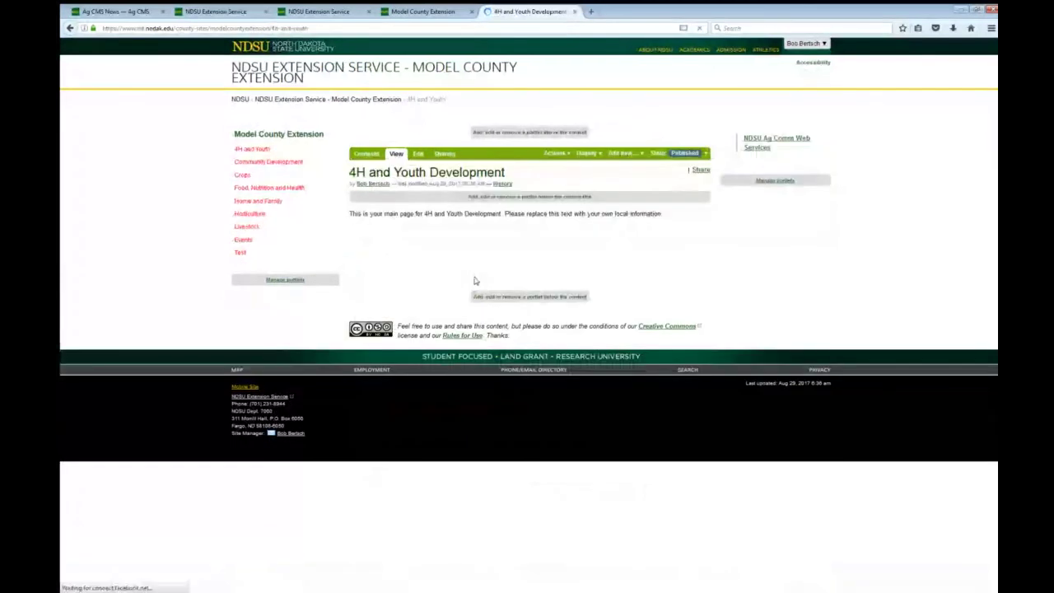
pyautogui.click(69, 28)
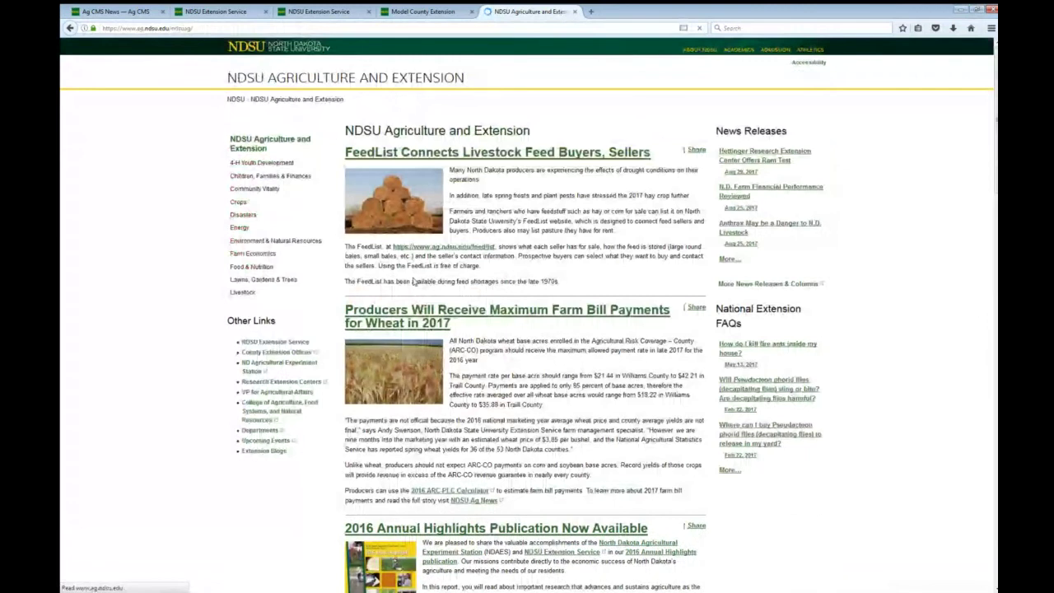
# Step: Return from the NDSU Agriculture site to the Test folder's Page
pyautogui.click(69, 29)
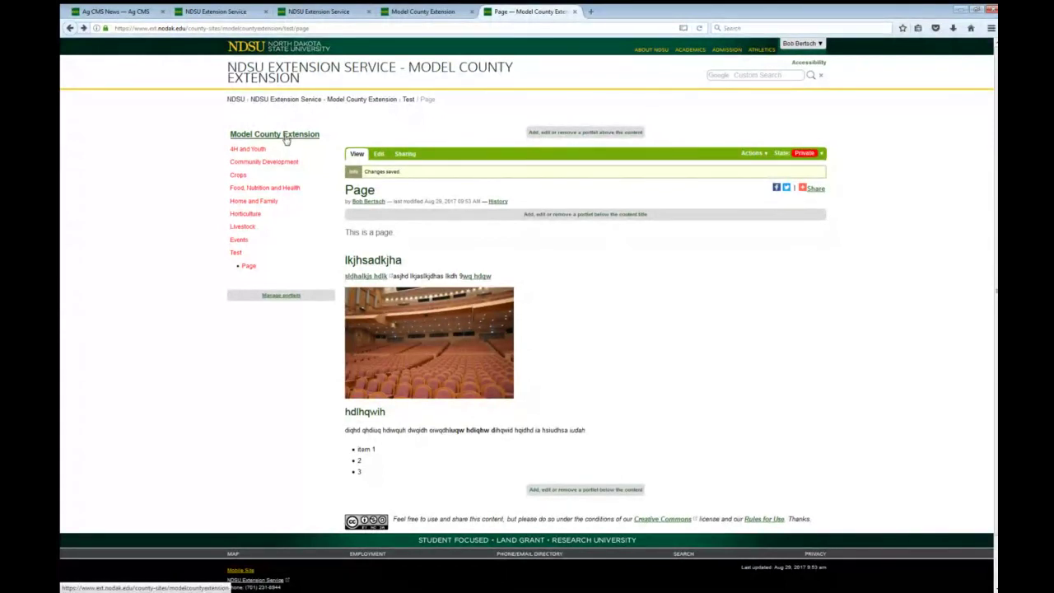
# Step: Open the Model County Extension home page and show its Contents listing
pyautogui.click(286, 137)
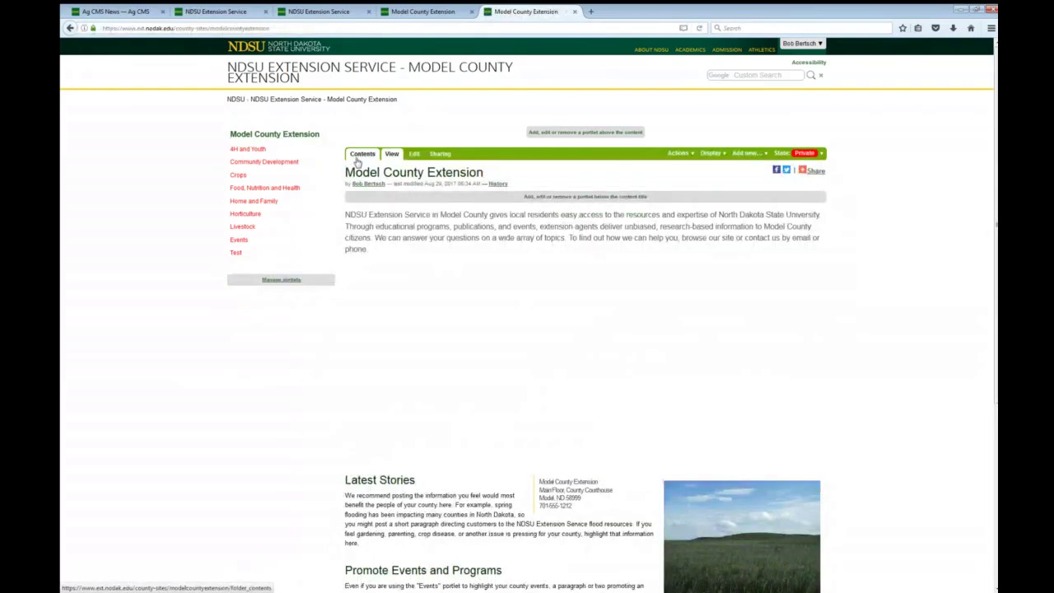
pyautogui.click(355, 156)
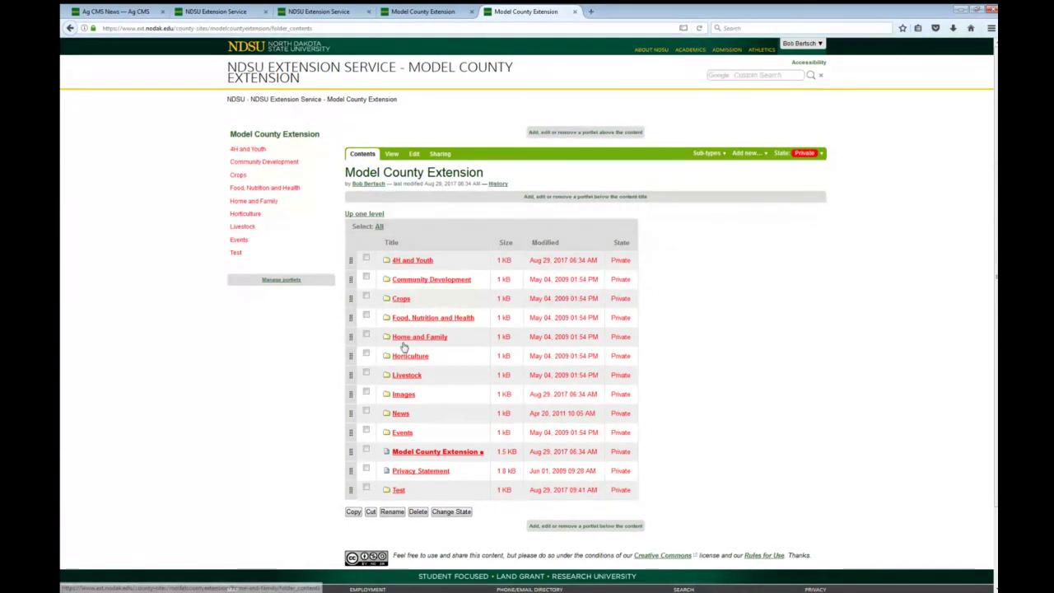
# Step: Add a folder titled 'Files', excluded from navigation, and save it
pyautogui.click(752, 157)
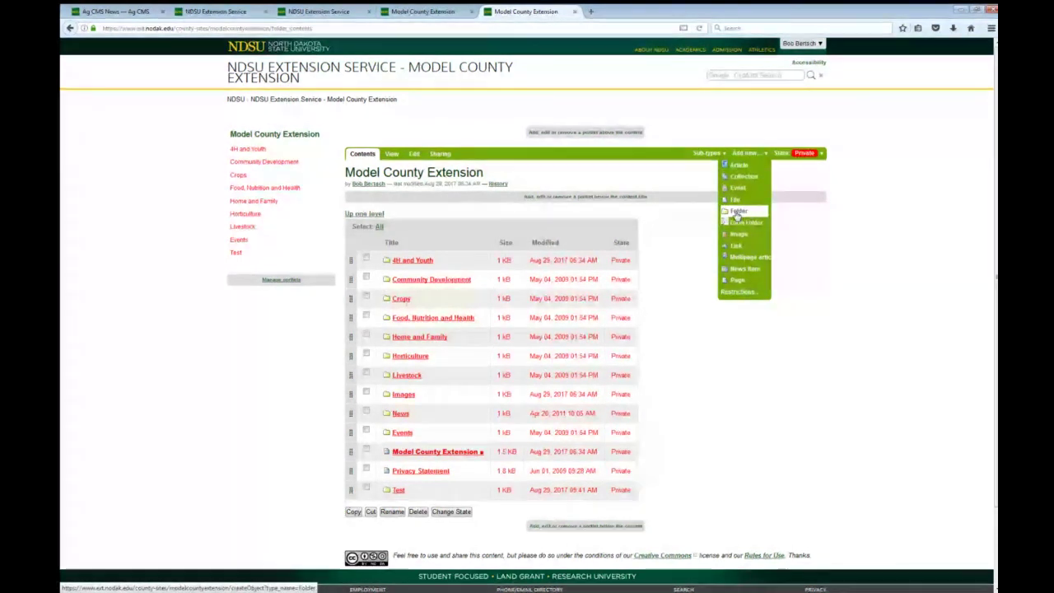
pyautogui.click(741, 211)
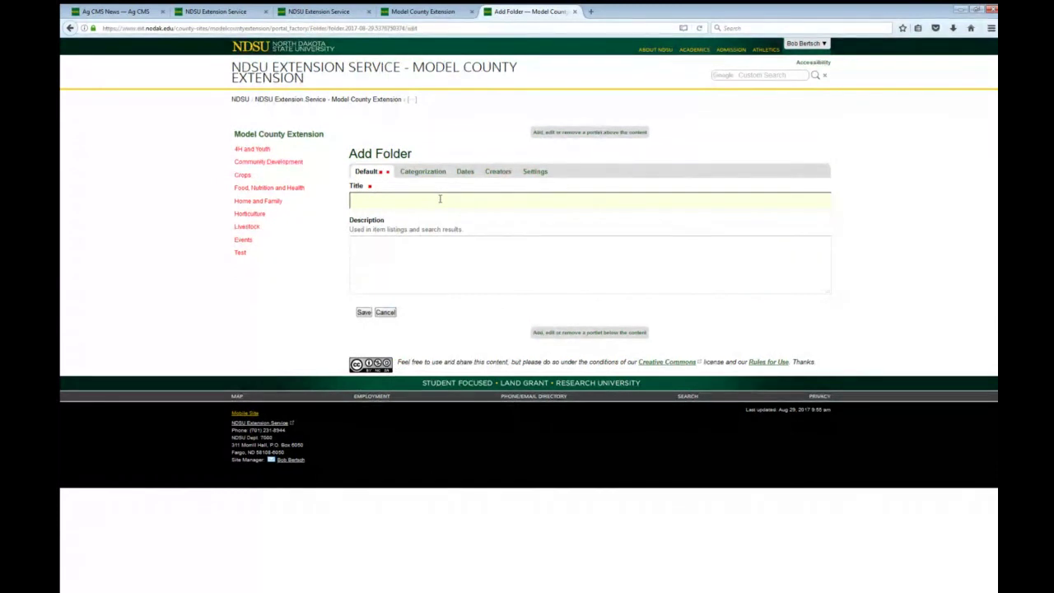
pyautogui.write('Files')
pyautogui.click(534, 173)
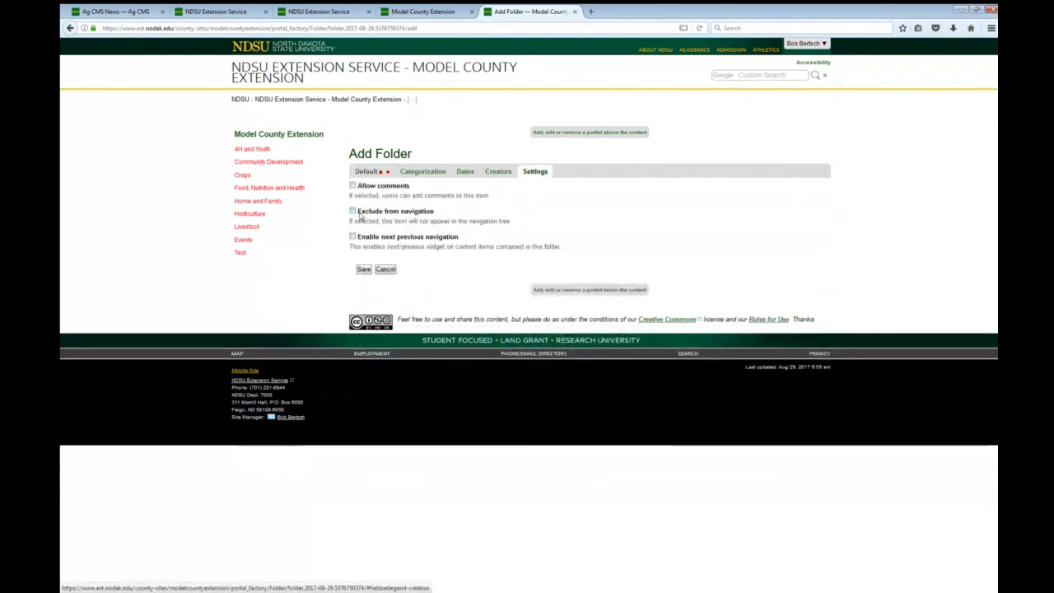
pyautogui.click(356, 212)
pyautogui.click(363, 269)
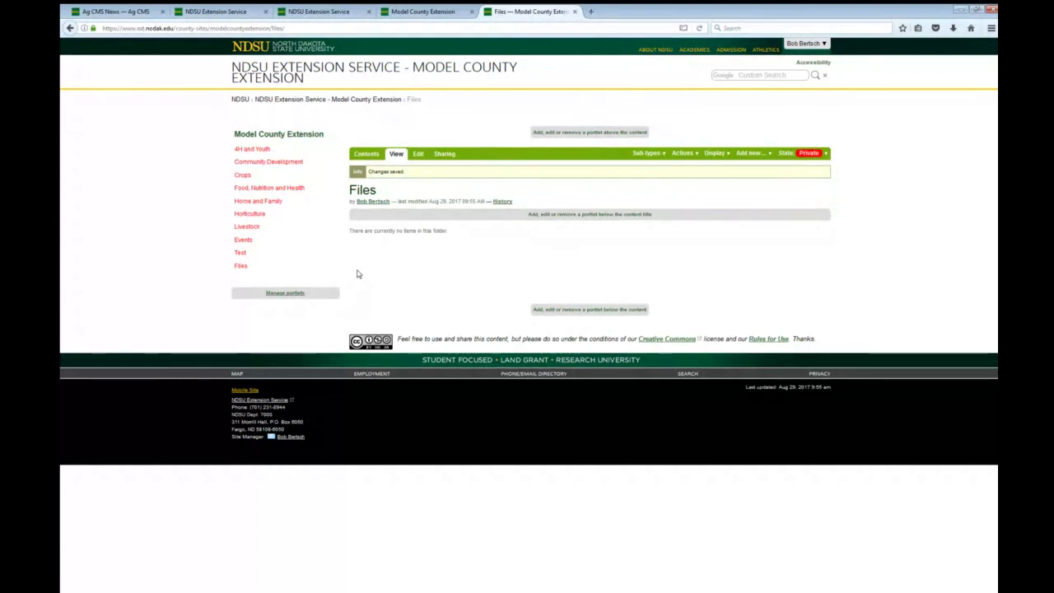
# Step: Upload PKM-NetworkMapping.pdf into Files as a new file titled 'PKM' and save it
pyautogui.click(745, 155)
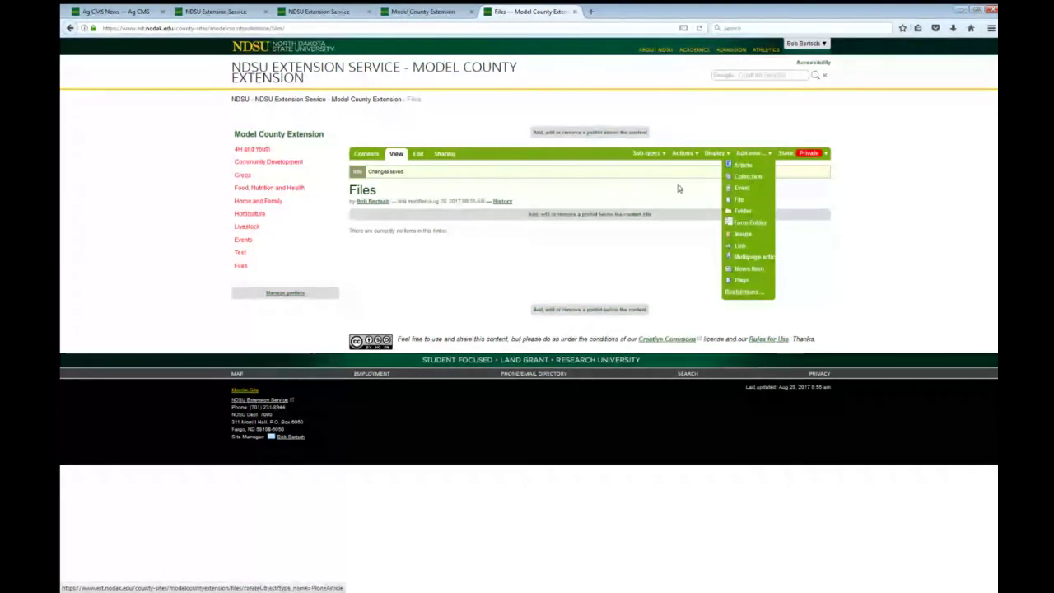
pyautogui.click(731, 201)
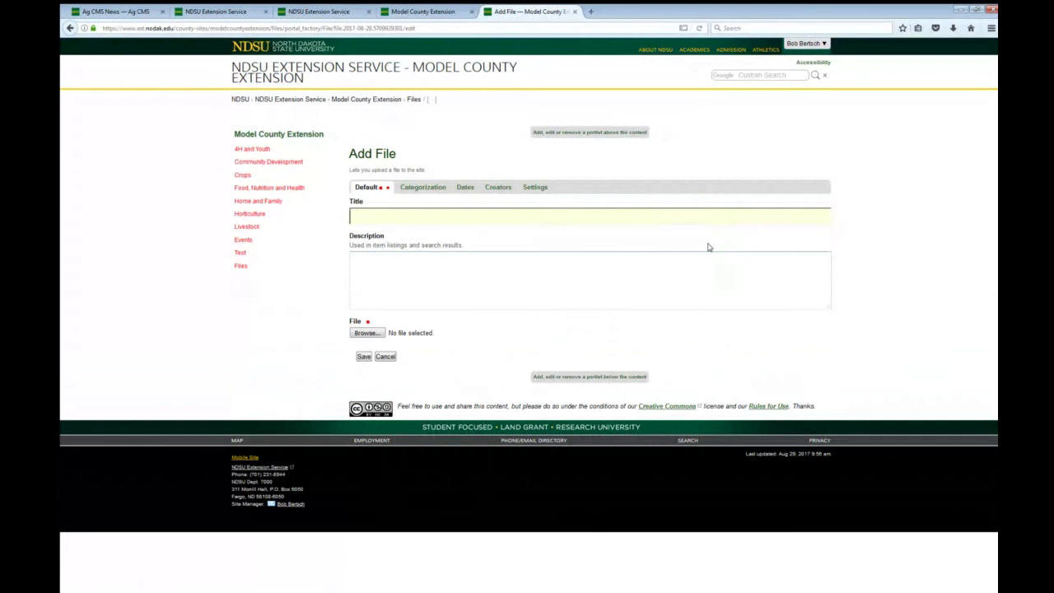
pyautogui.click(368, 333)
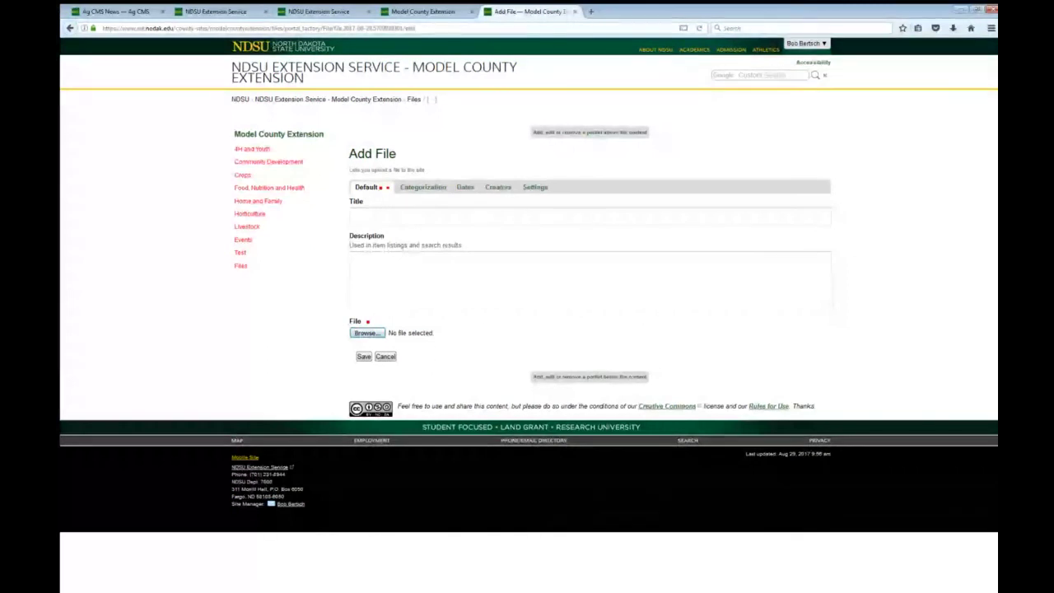
pyautogui.click(536, 305)
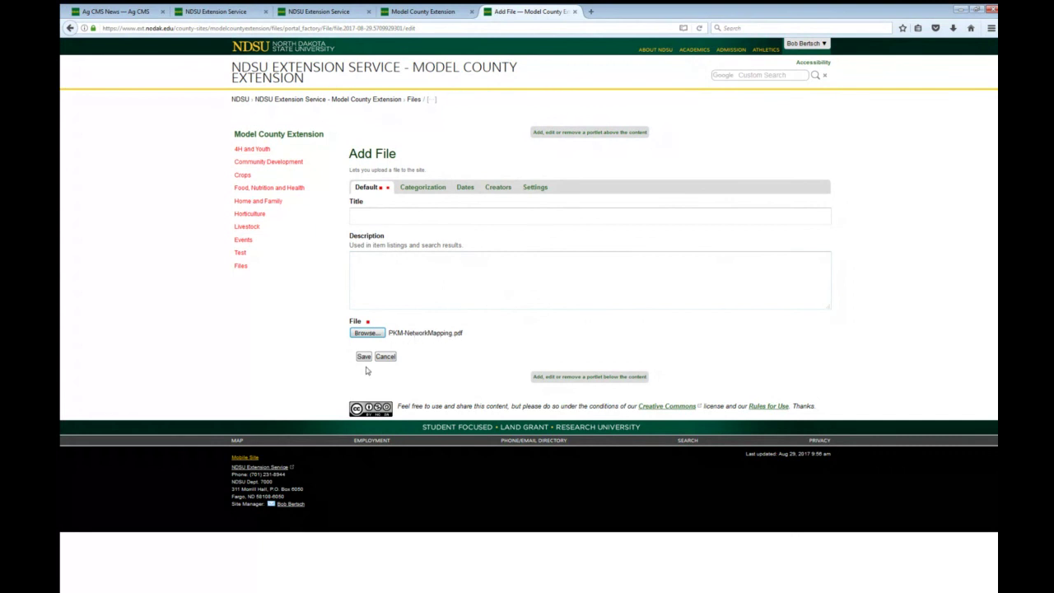
pyautogui.click(362, 359)
pyautogui.click(359, 214)
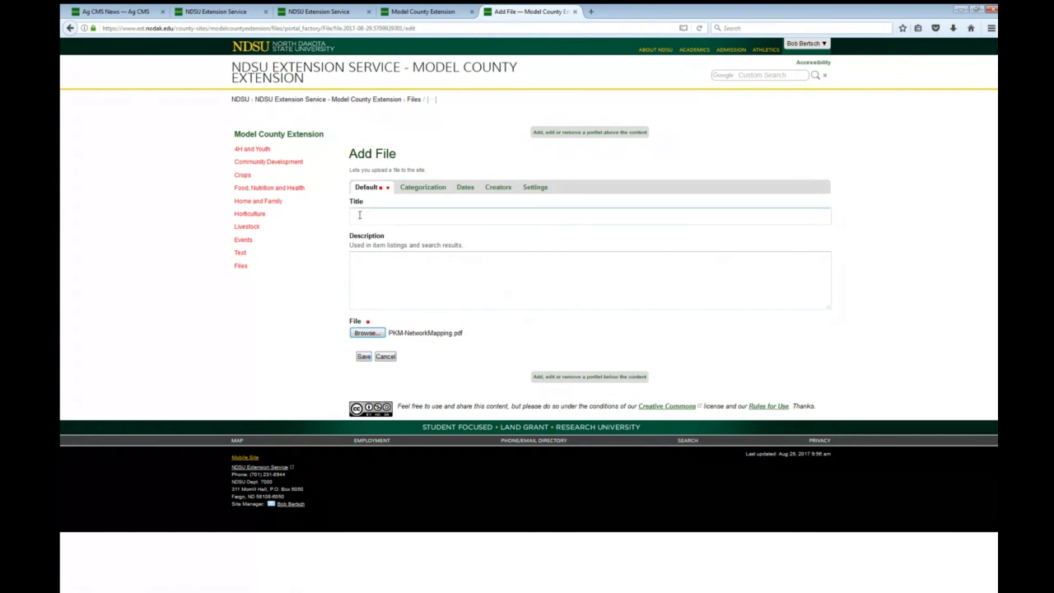
pyautogui.click(359, 214)
pyautogui.write('P')
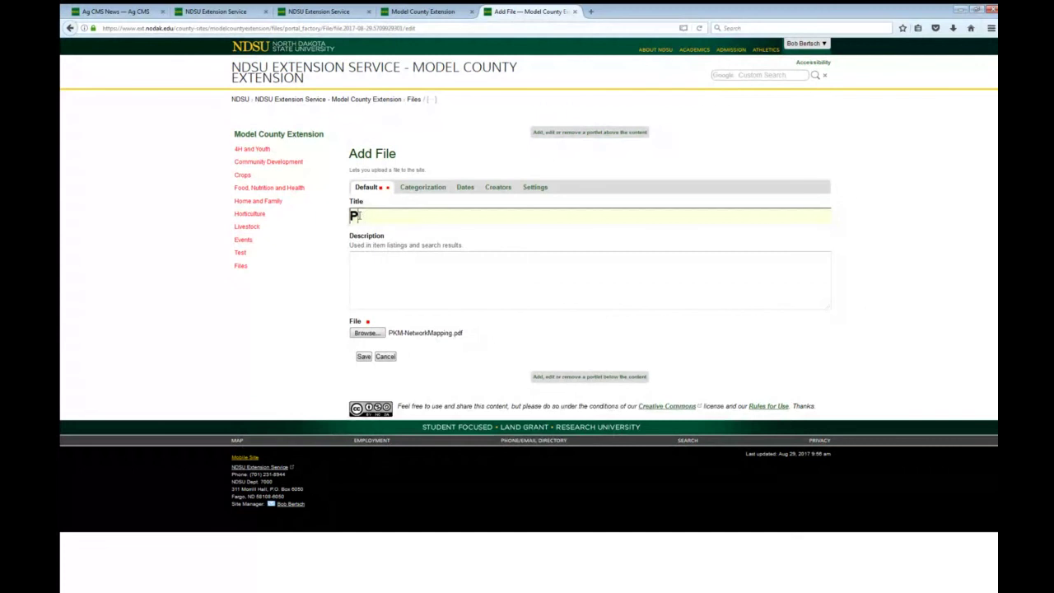
pyautogui.write('KM')
pyautogui.click(355, 358)
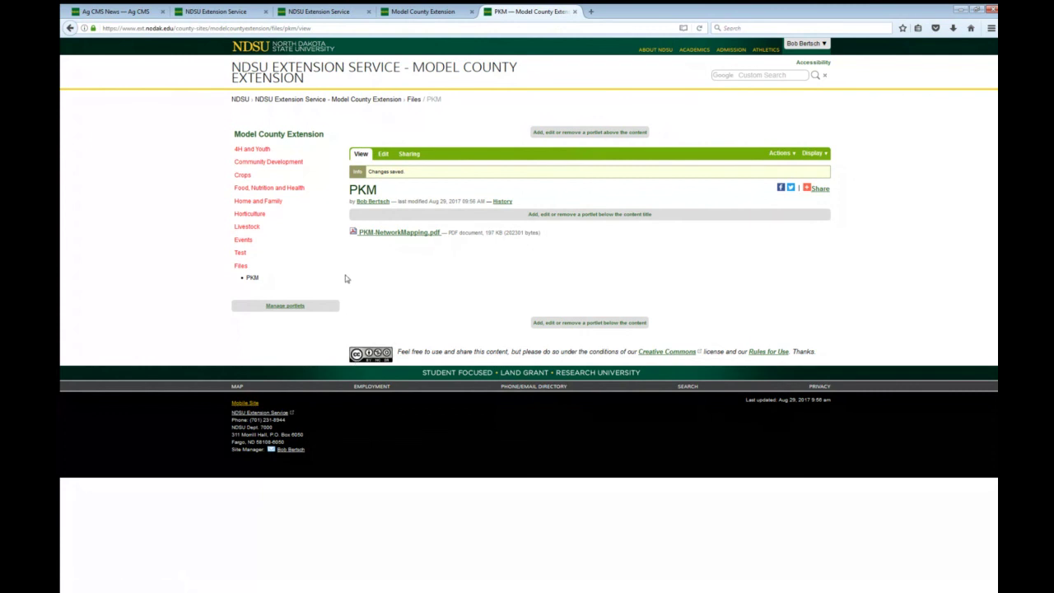
# Step: Open the Test folder's Page in its Edit form and look over the body content
pyautogui.click(240, 254)
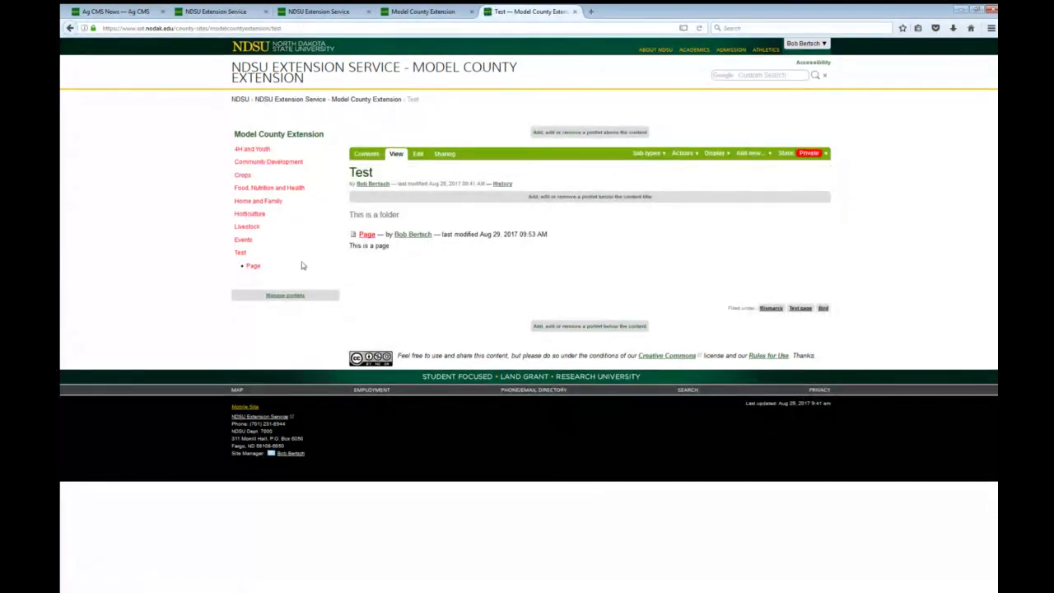
pyautogui.click(366, 236)
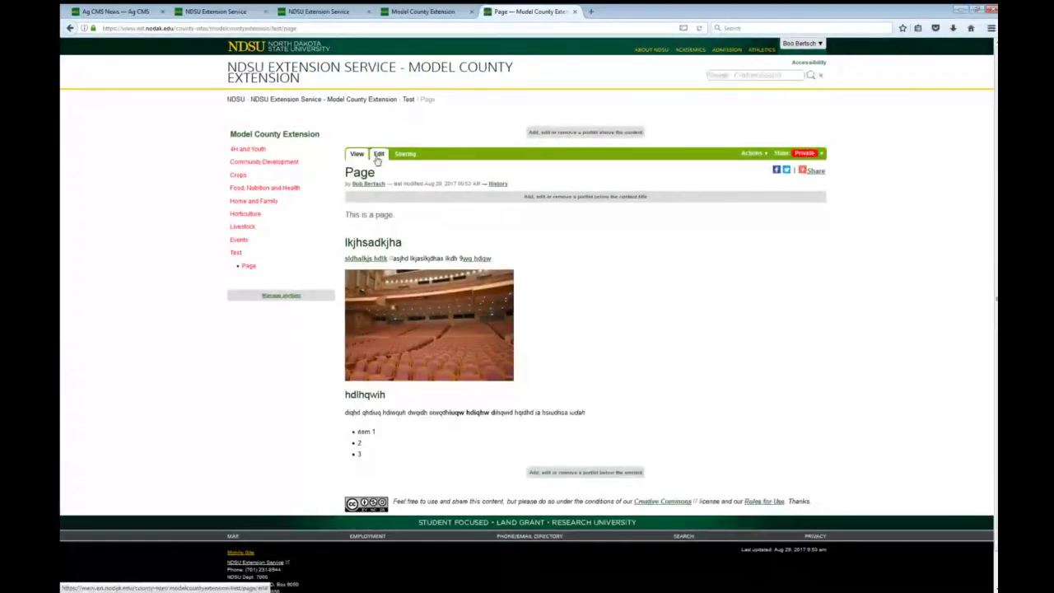
pyautogui.click(377, 154)
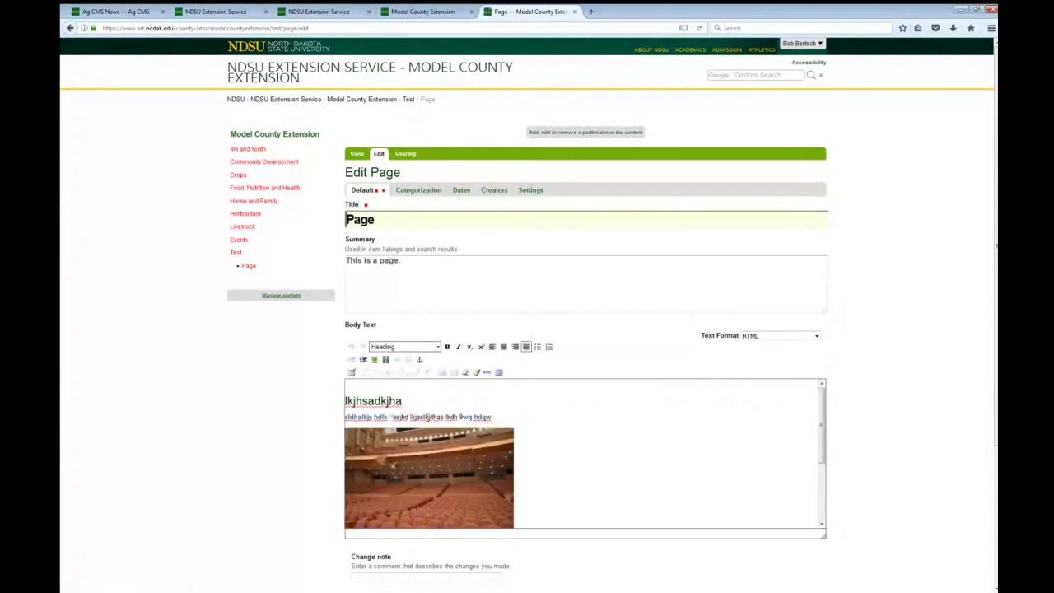
pyautogui.scroll(-2, 510, 406)
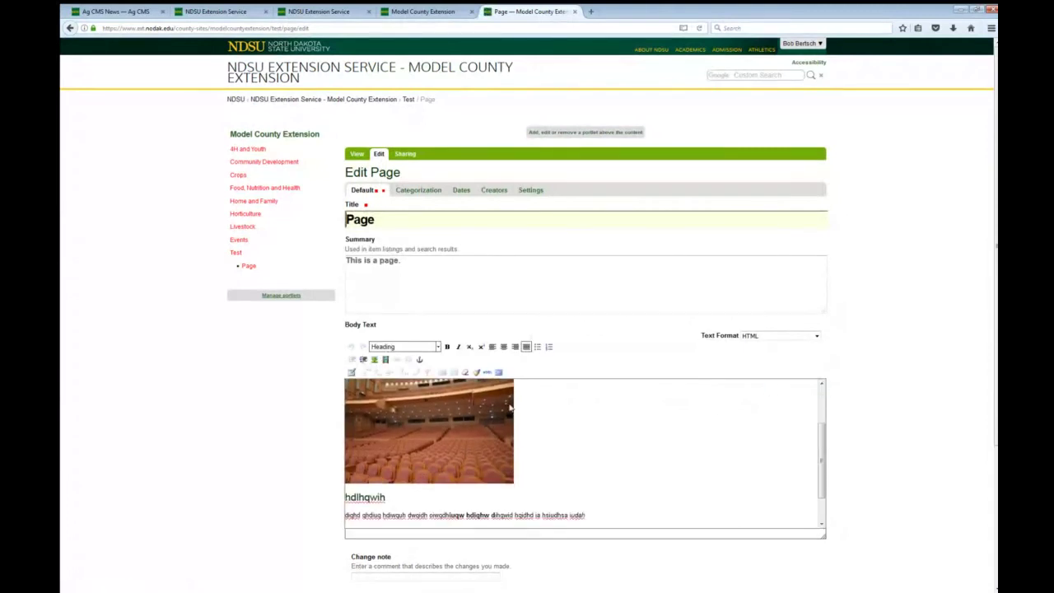
pyautogui.scroll(-2, 511, 406)
pyautogui.scroll(-3, 464, 477)
pyautogui.scroll(3, 456, 461)
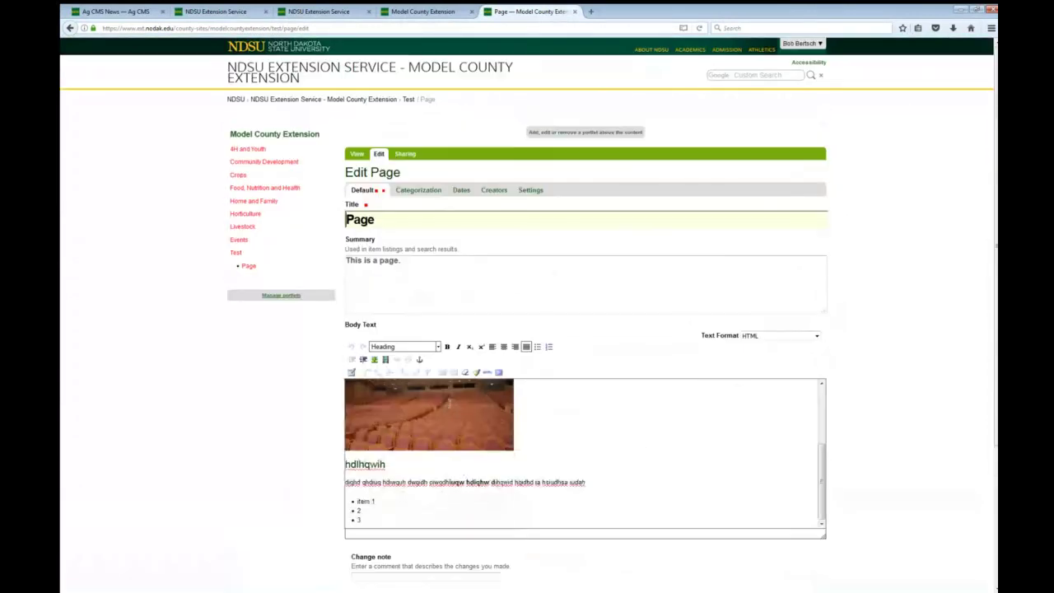
pyautogui.scroll(5, 571, 444)
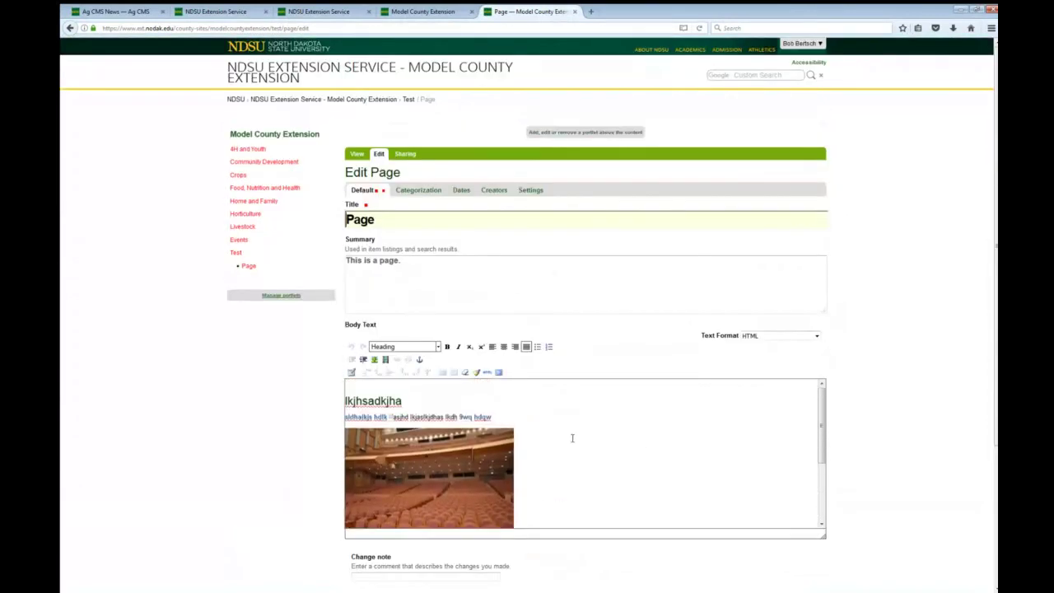
# Step: Add the line 'Link to a file' below the 'lkjhsadkjha' heading, then select it to make a link
pyautogui.click(410, 400)
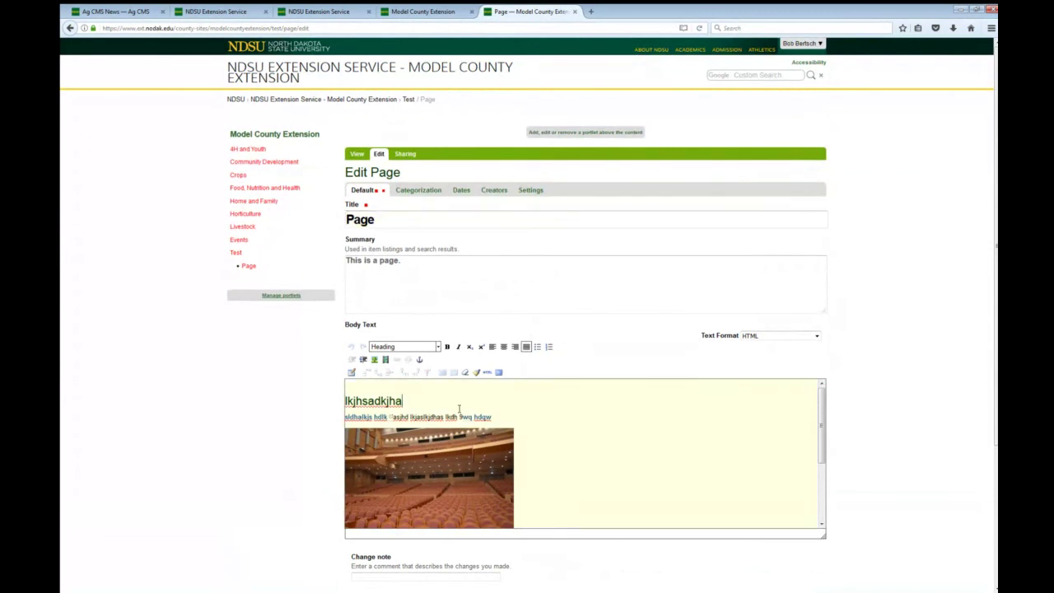
pyautogui.press('Return')
pyautogui.write('Link')
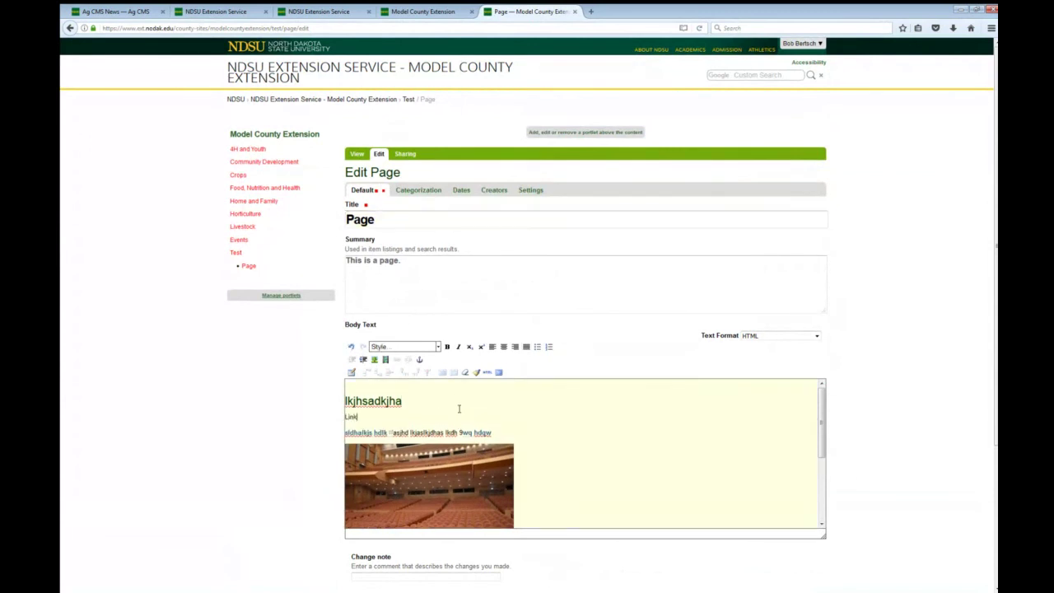
pyautogui.write(' to a file')
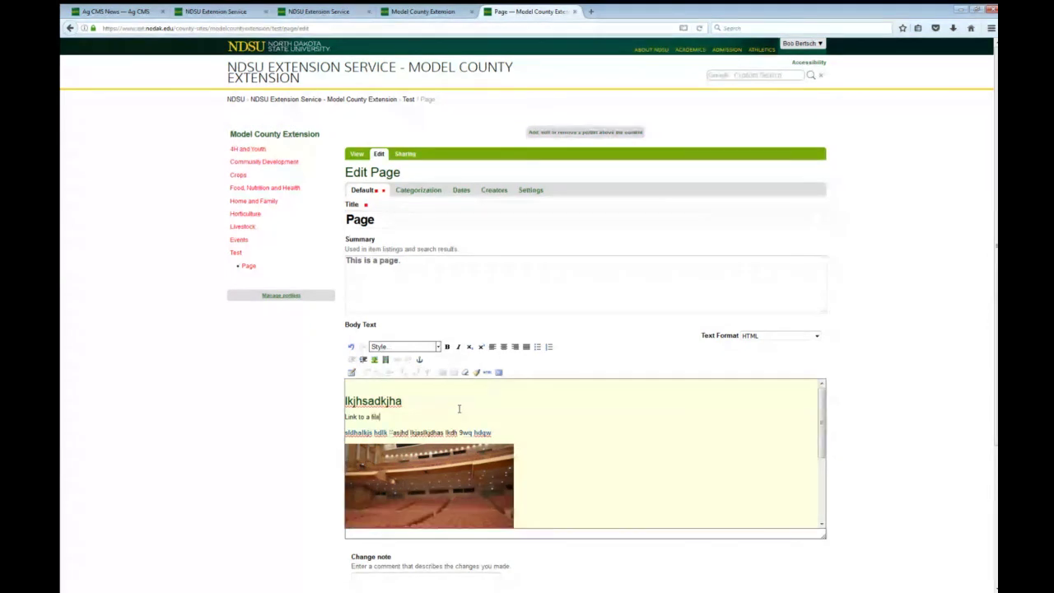
pyautogui.moveTo(384, 417); pyautogui.dragTo(340, 420)
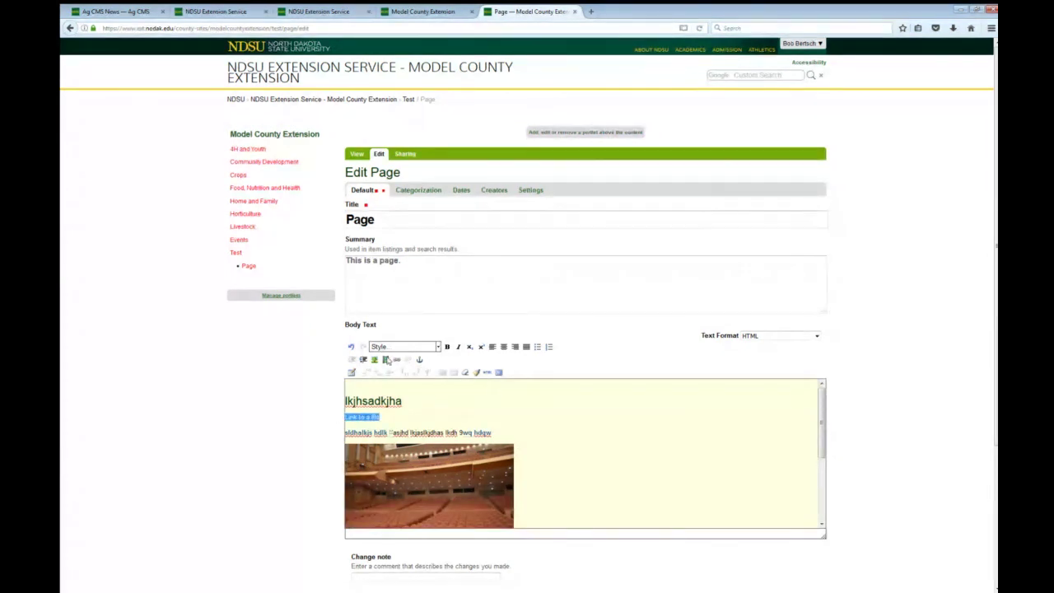
pyautogui.click(387, 360)
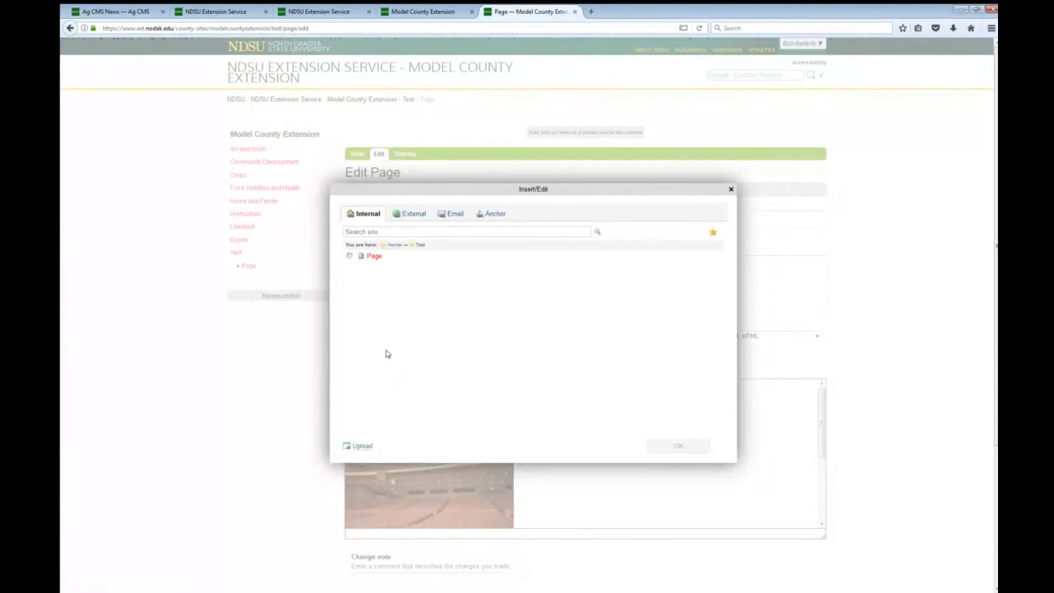
# Step: Link the selected text to the PKM file inside the site's top-level Files folder
pyautogui.click(394, 249)
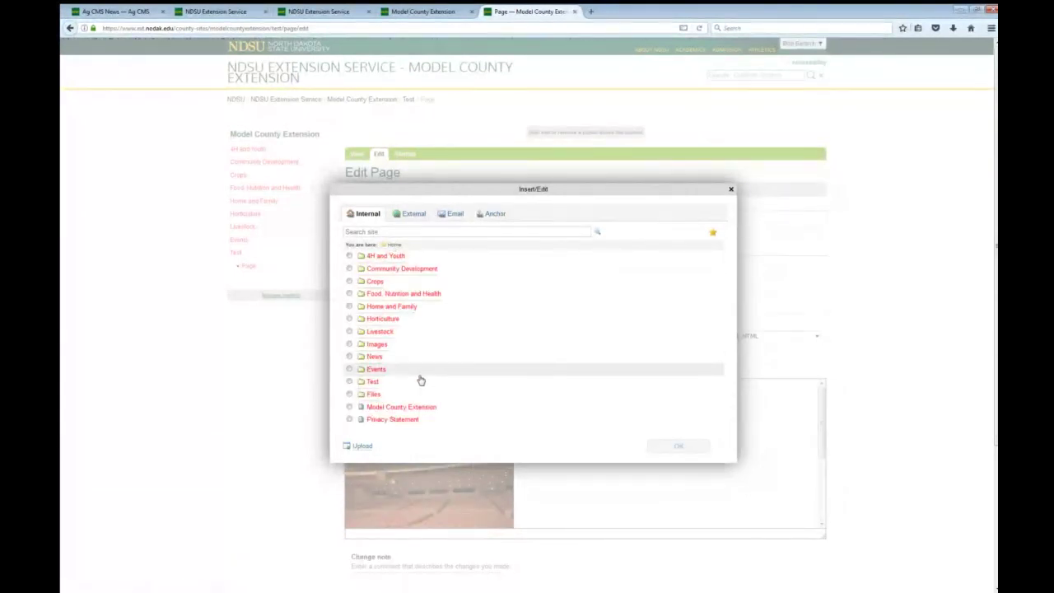
pyautogui.click(375, 398)
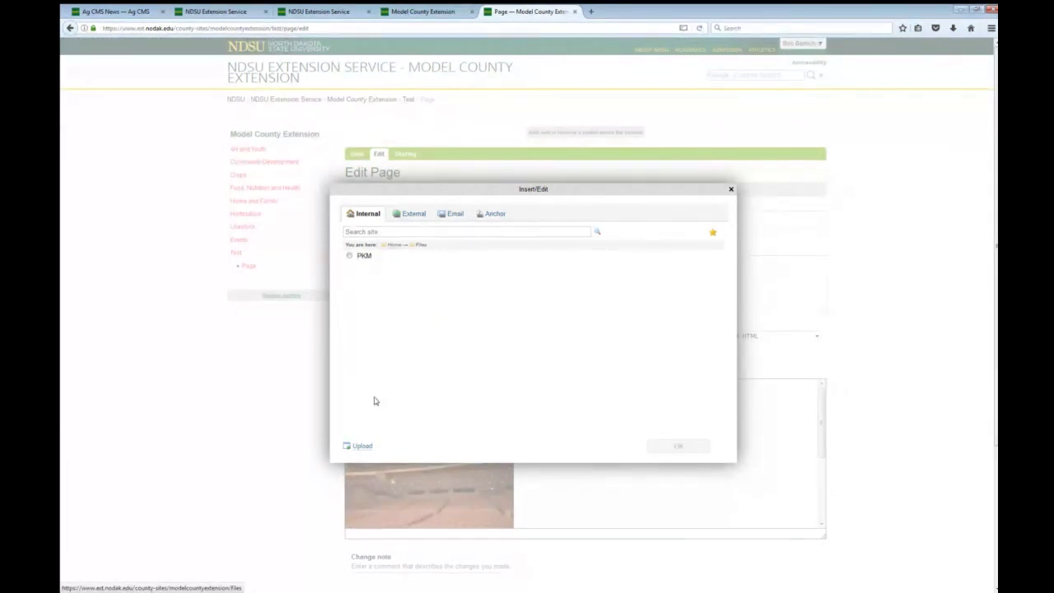
pyautogui.click(349, 257)
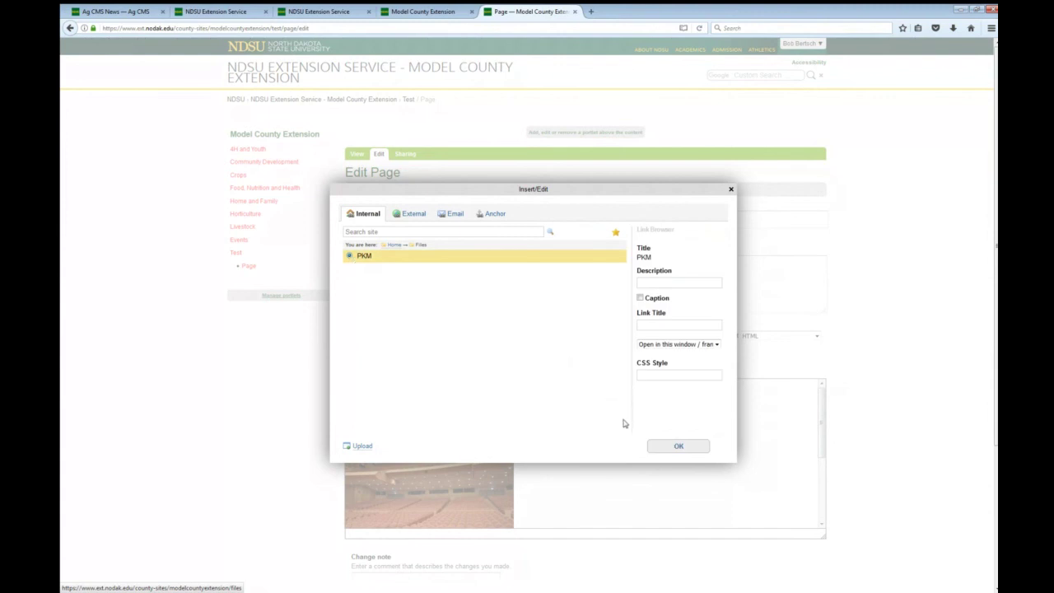
pyautogui.click(678, 447)
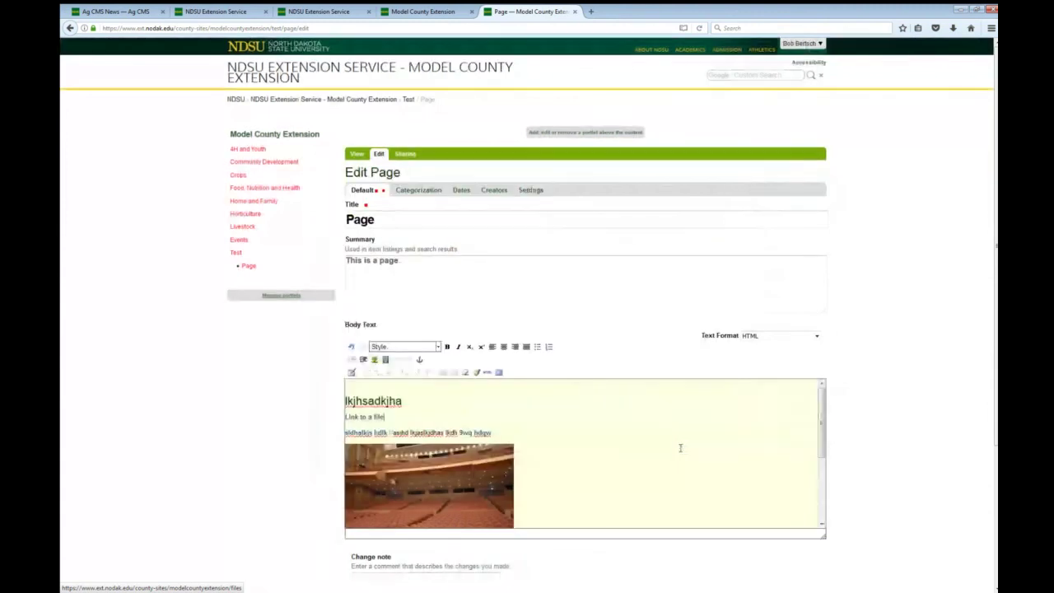